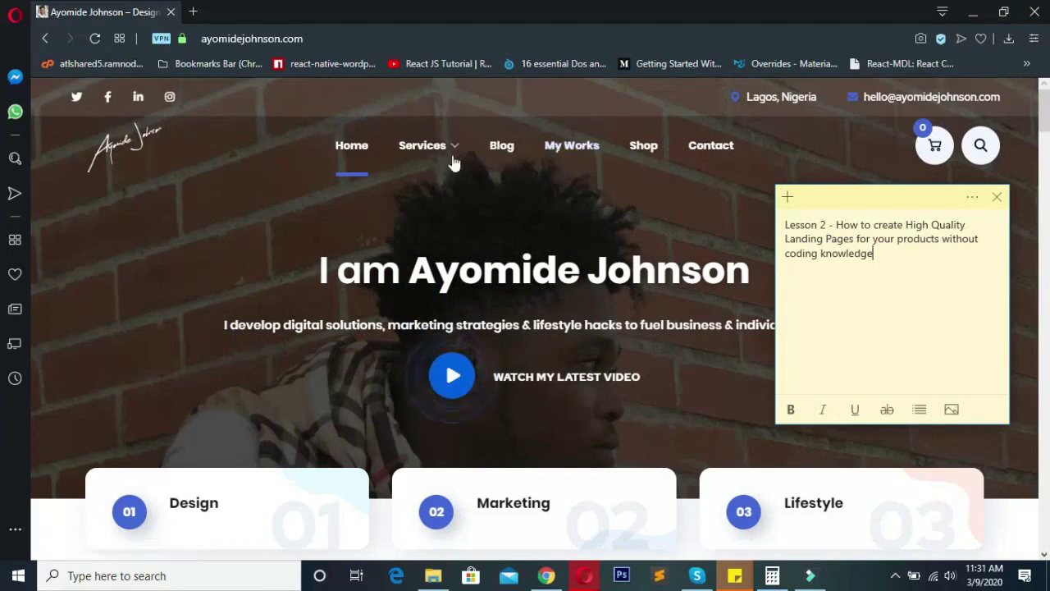
- Look over the example landing page's hero heading and the first sections below it
{"action": "mouse_move", "coordinate": [453, 160]}
{"action": "left_click_drag", "start_coordinate": [591, 275], "coordinate": [771, 297]}
{"action": "left_click", "coordinate": [773, 296]}
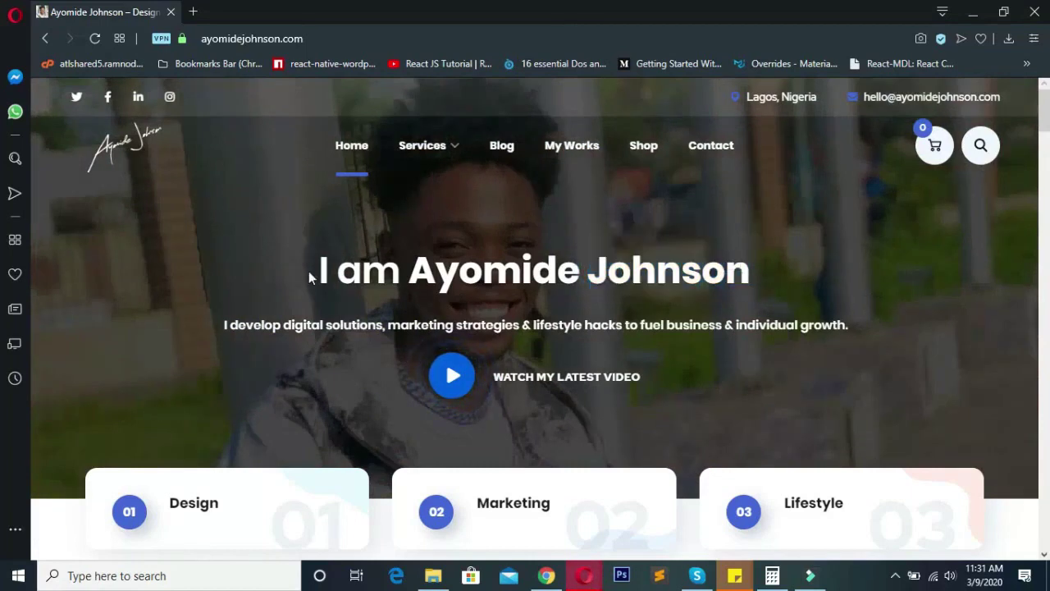
{"action": "left_click_drag", "start_coordinate": [319, 277], "coordinate": [876, 370]}
{"action": "left_click", "coordinate": [877, 370]}
{"action": "scroll", "coordinate": [598, 314], "scroll_direction": "down", "scroll_amount": 5}
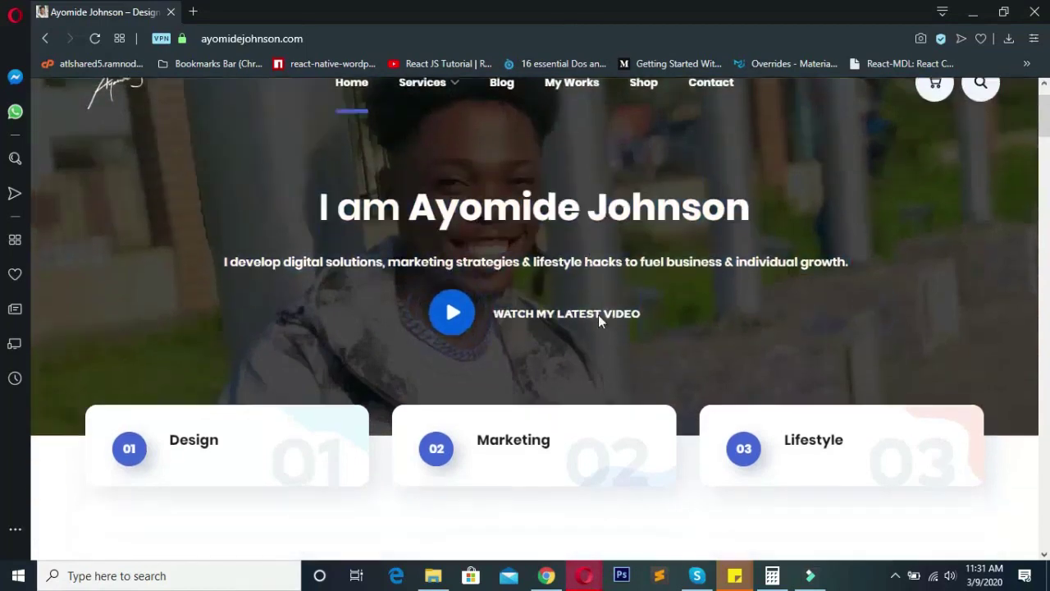
{"action": "scroll", "coordinate": [607, 308], "scroll_direction": "down", "scroll_amount": 8}
{"action": "scroll", "coordinate": [604, 225], "scroll_direction": "up", "scroll_amount": 3}
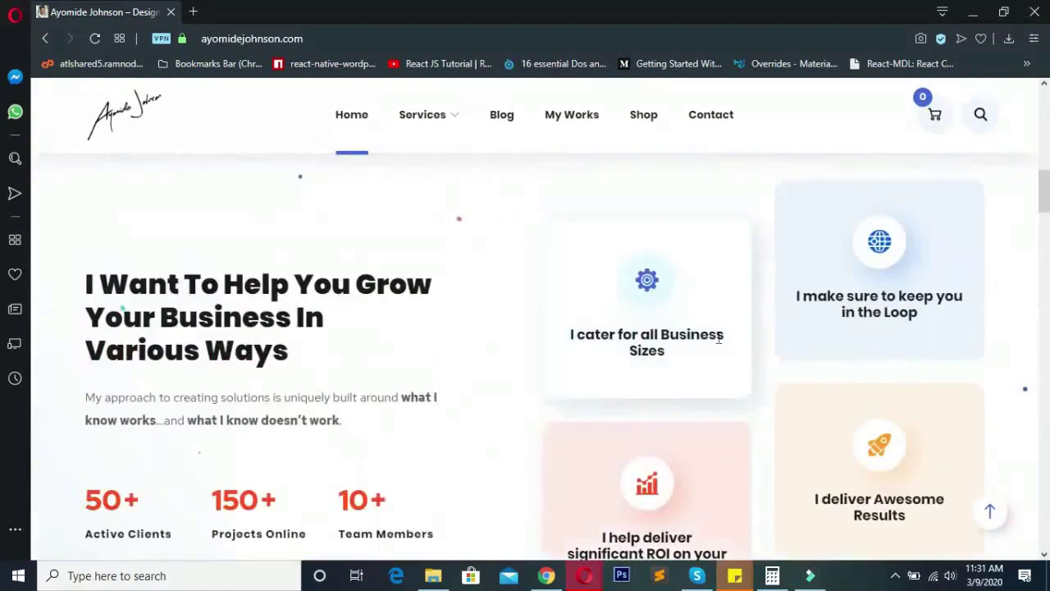
{"action": "scroll", "coordinate": [392, 353], "scroll_direction": "down", "scroll_amount": 10}
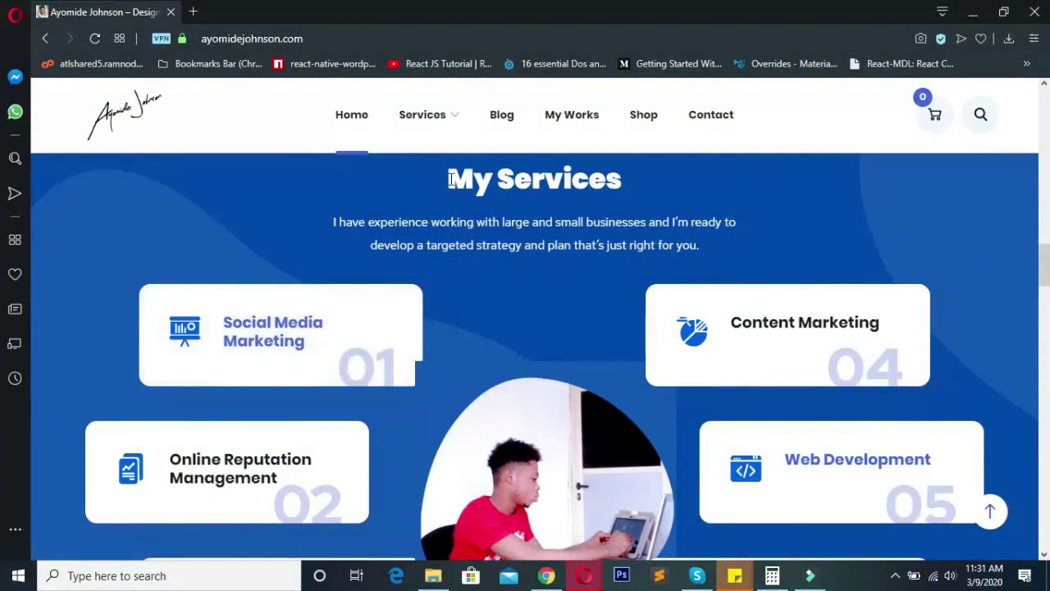
- Scroll past the My Services section to the footer, then back to the top
{"action": "left_click_drag", "start_coordinate": [449, 178], "coordinate": [630, 186]}
{"action": "left_click", "coordinate": [632, 186]}
{"action": "scroll", "coordinate": [320, 236], "scroll_direction": "down", "scroll_amount": 10}
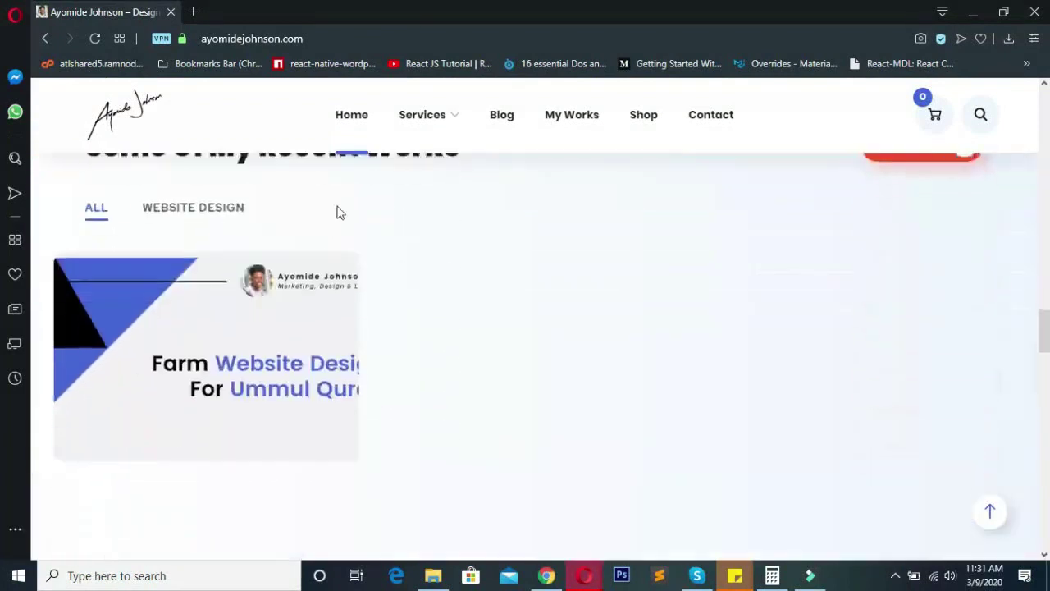
{"action": "scroll", "coordinate": [422, 277], "scroll_direction": "down", "scroll_amount": 6}
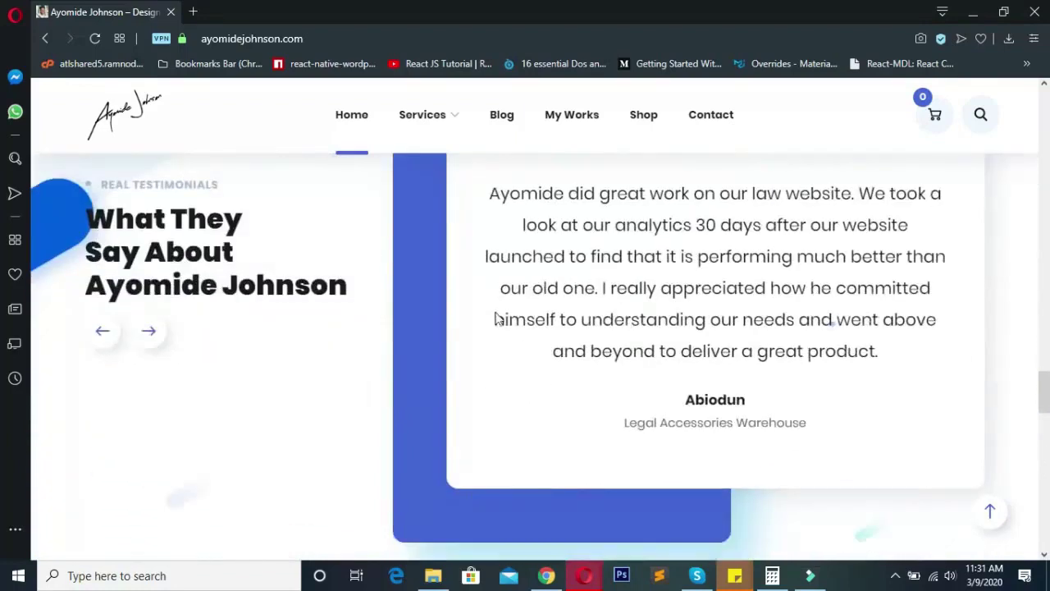
{"action": "scroll", "coordinate": [394, 295], "scroll_direction": "down", "scroll_amount": 15}
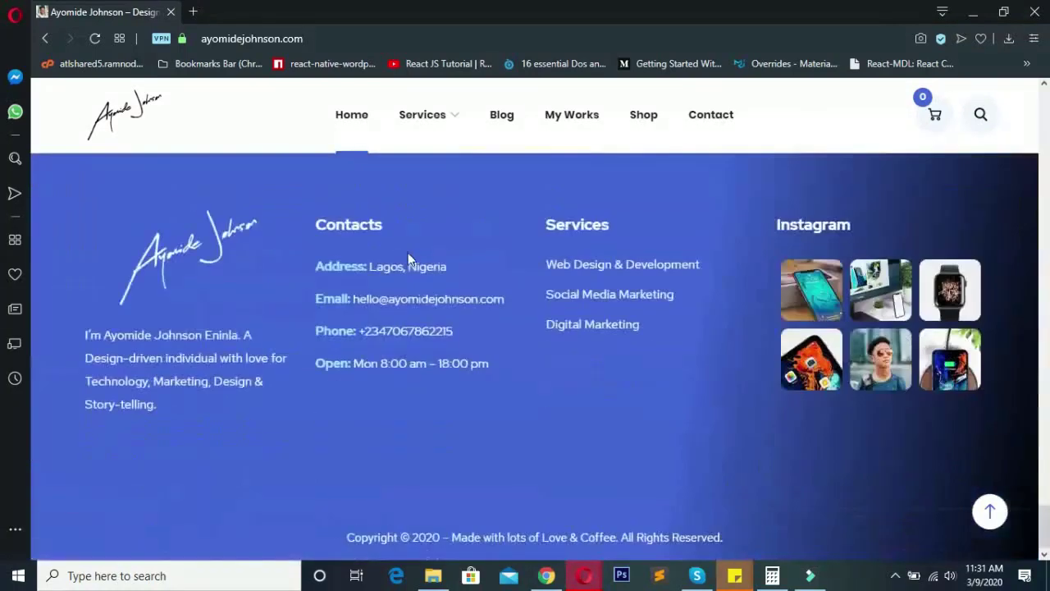
{"action": "scroll", "coordinate": [428, 260], "scroll_direction": "up", "scroll_amount": 15}
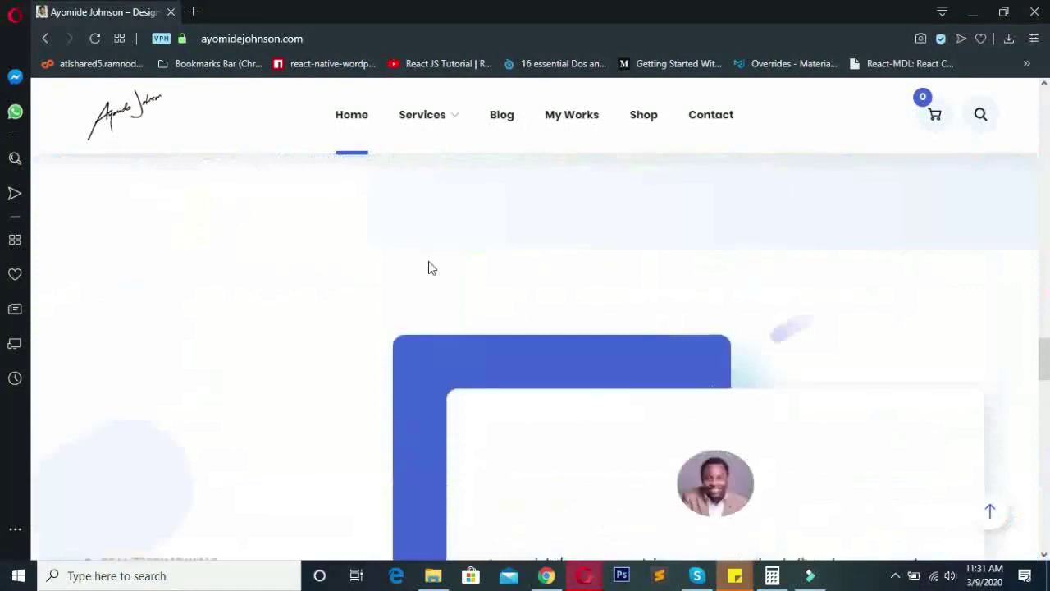
{"action": "scroll", "coordinate": [429, 267], "scroll_direction": "up", "scroll_amount": 15}
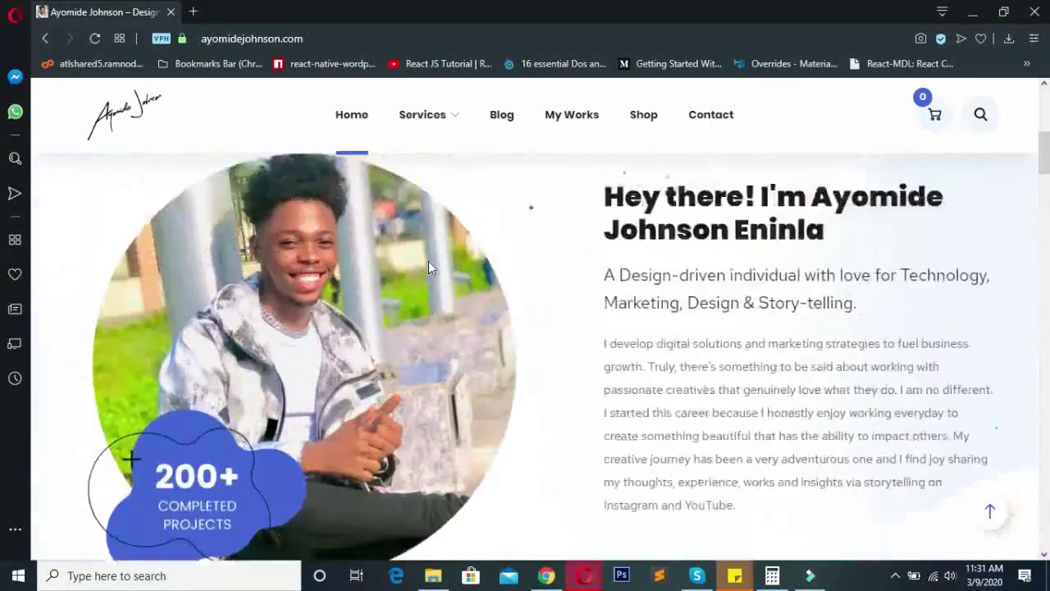
{"action": "scroll", "coordinate": [428, 269], "scroll_direction": "up", "scroll_amount": 1}
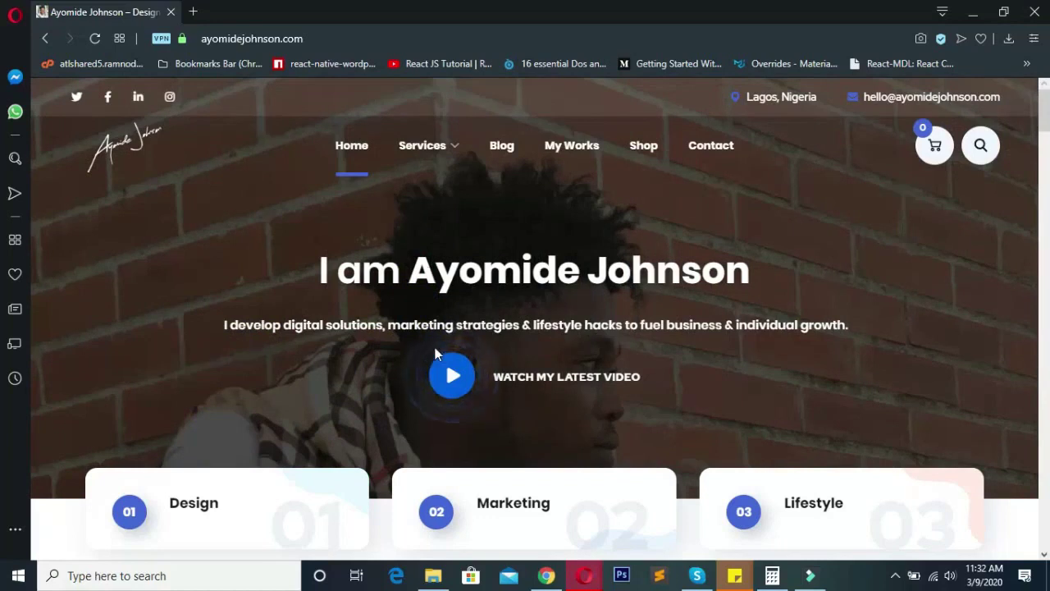
- Load wordpress.com in a new browser tab
{"action": "left_click", "coordinate": [194, 12]}
{"action": "left_click", "coordinate": [246, 36]}
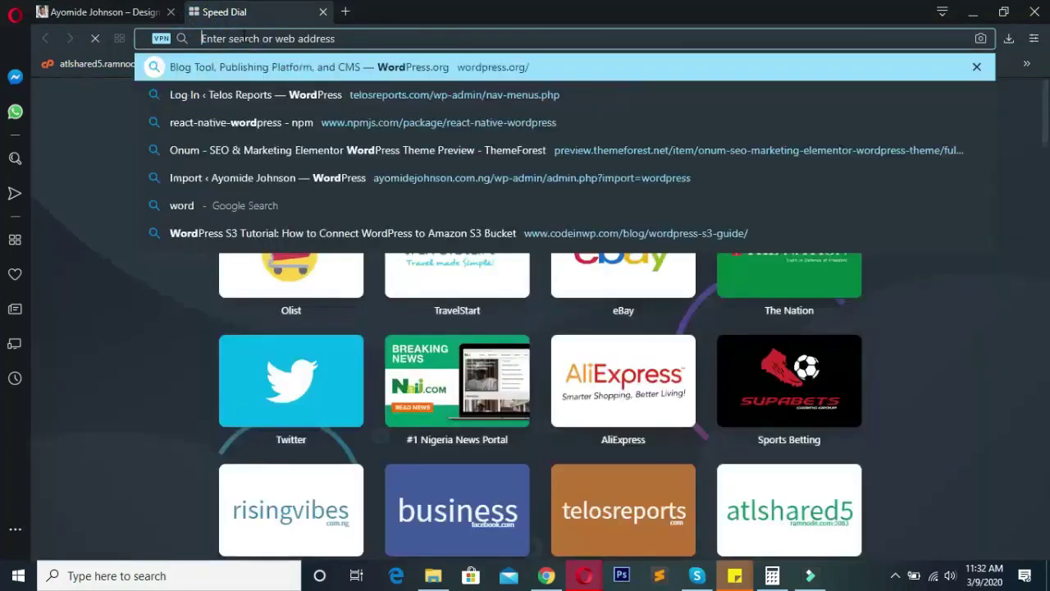
{"action": "type", "text": "wordpress.com"}
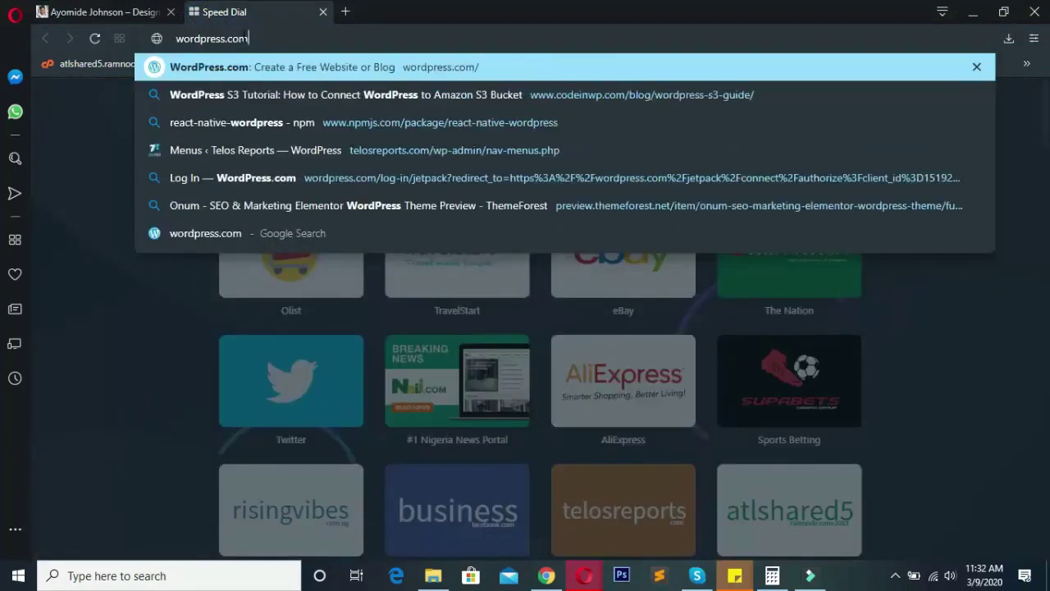
{"action": "key", "text": "Return"}
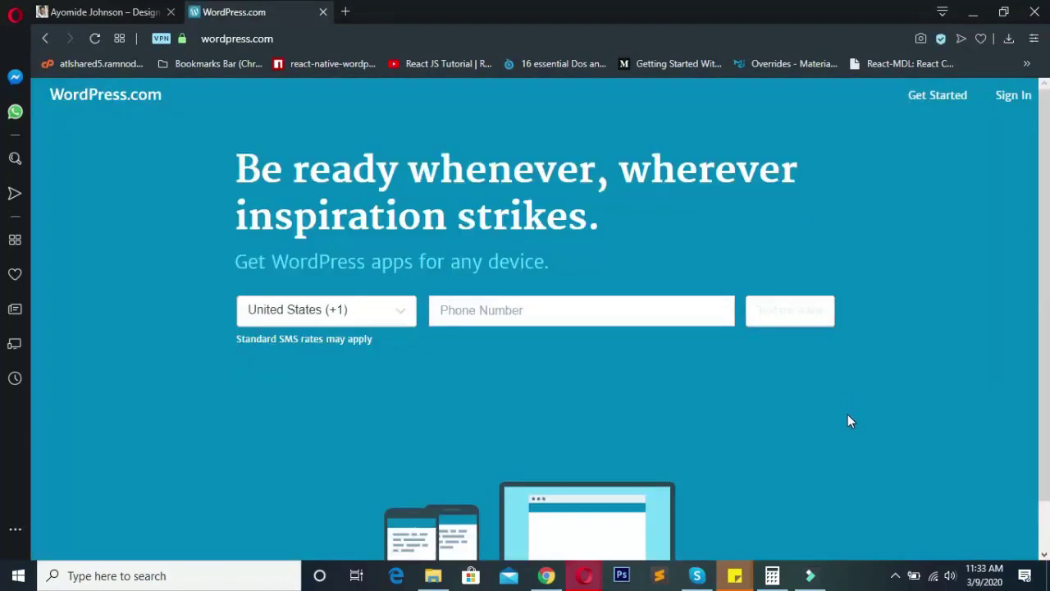
- Skim the 'Let's get started' page's headline and subtitle
{"action": "scroll", "coordinate": [820, 415], "scroll_direction": "down", "scroll_amount": 1}
{"action": "scroll", "coordinate": [816, 412], "scroll_direction": "up", "scroll_amount": 1}
{"action": "left_click_drag", "start_coordinate": [553, 264], "coordinate": [384, 156]}
{"action": "left_click", "coordinate": [236, 167]}
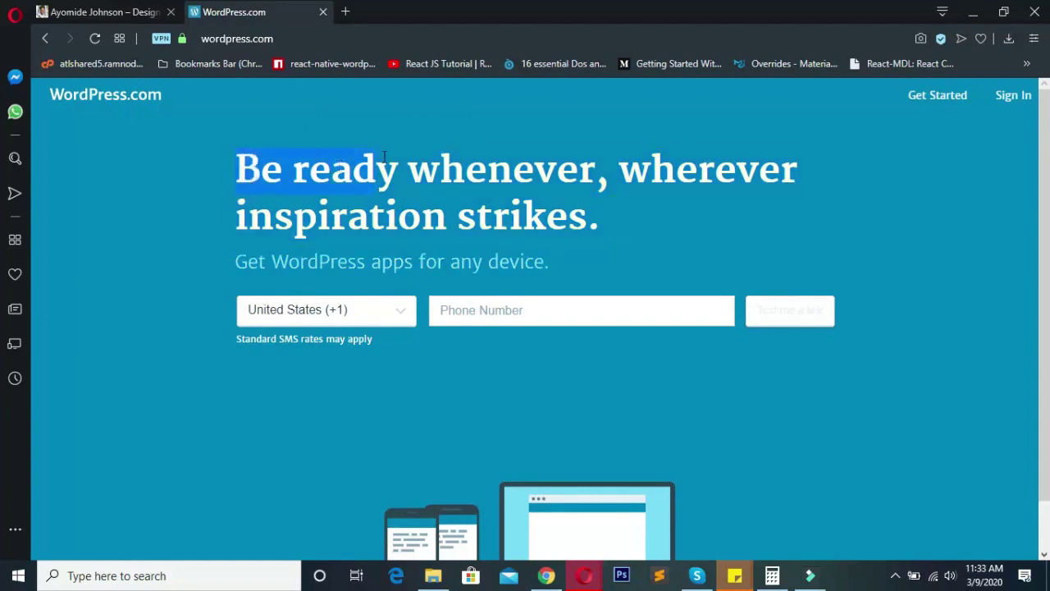
{"action": "left_click", "coordinate": [466, 171]}
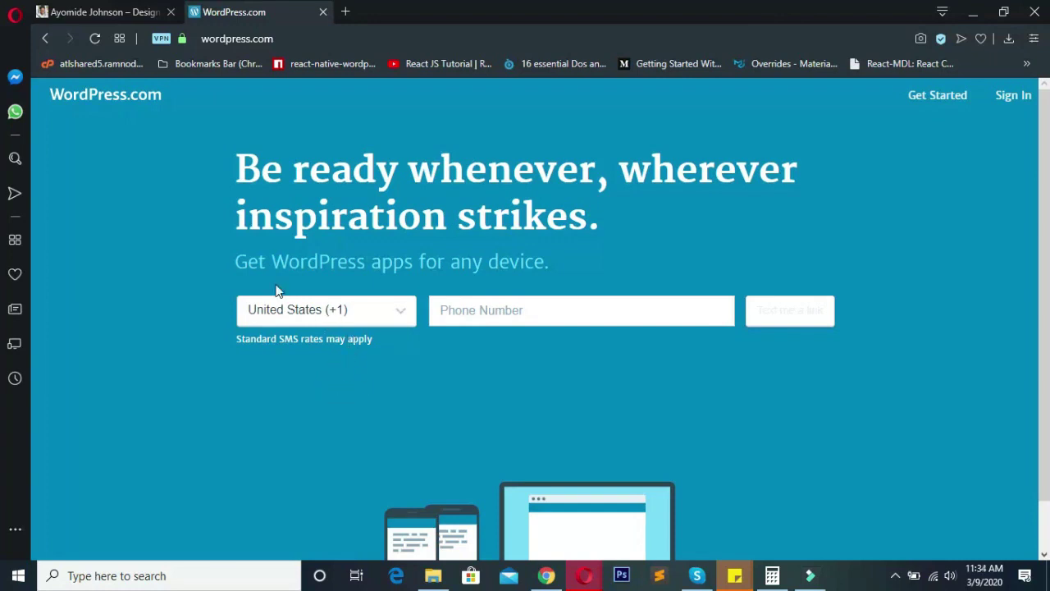
- Start a new site, clear the prefilled username and enter the account e-mail address
{"action": "left_click", "coordinate": [943, 102]}
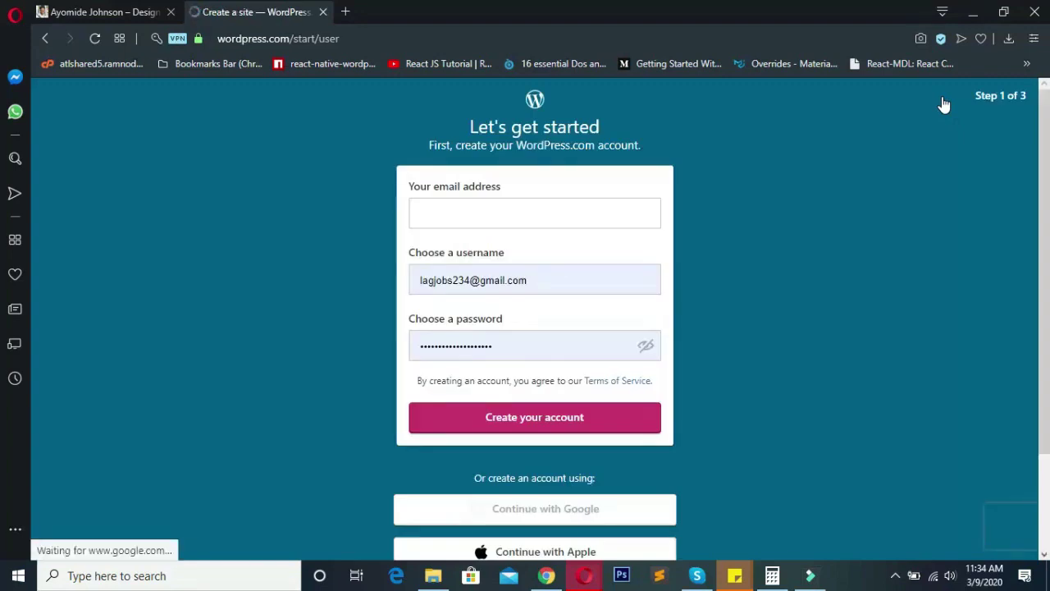
{"action": "left_click", "coordinate": [566, 214]}
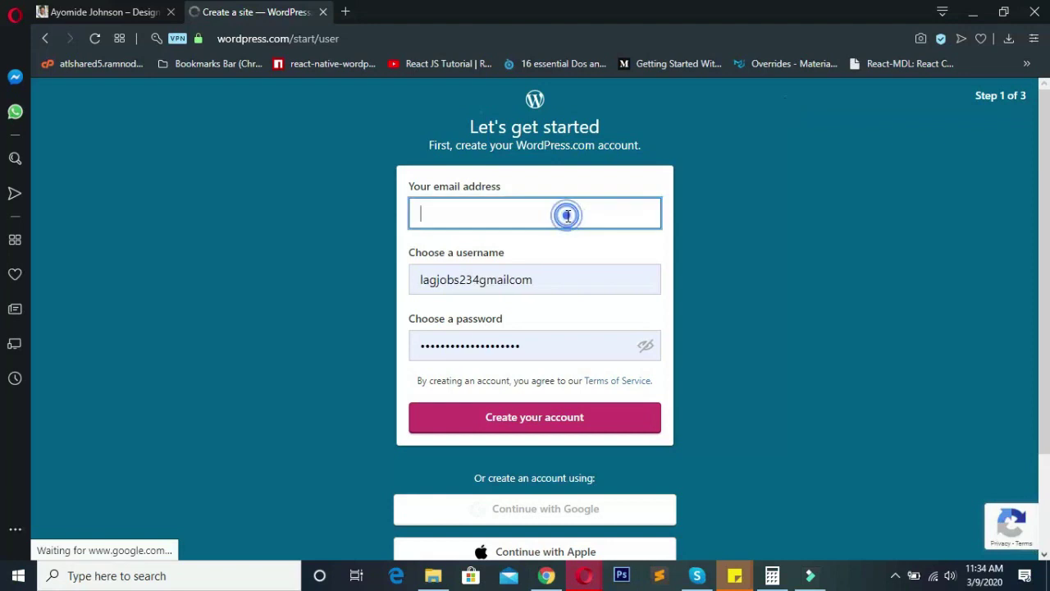
{"action": "left_click", "coordinate": [505, 189]}
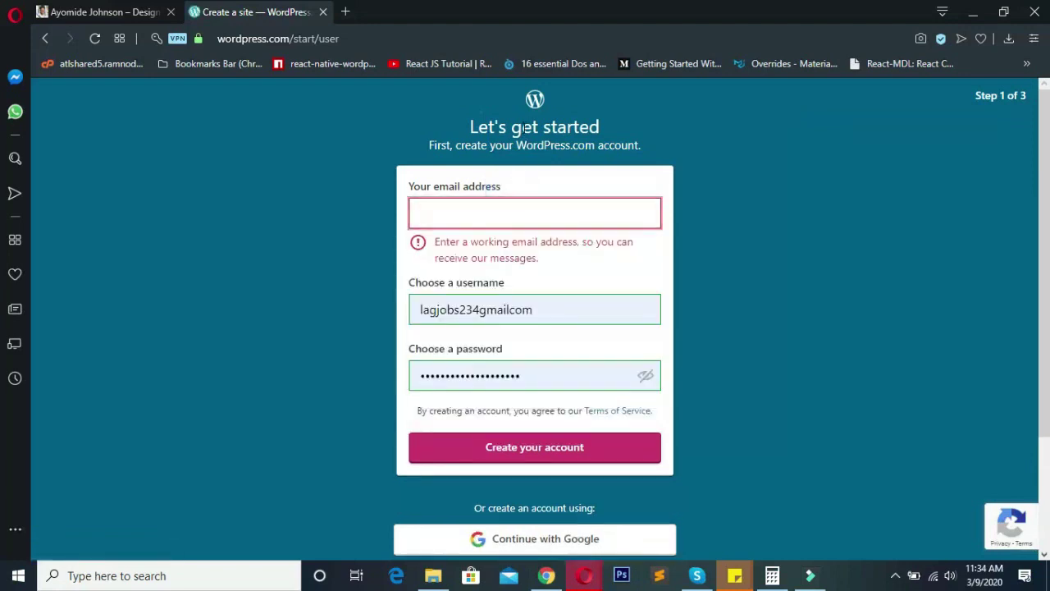
{"action": "left_click", "coordinate": [512, 211]}
{"action": "double_click", "coordinate": [548, 308]}
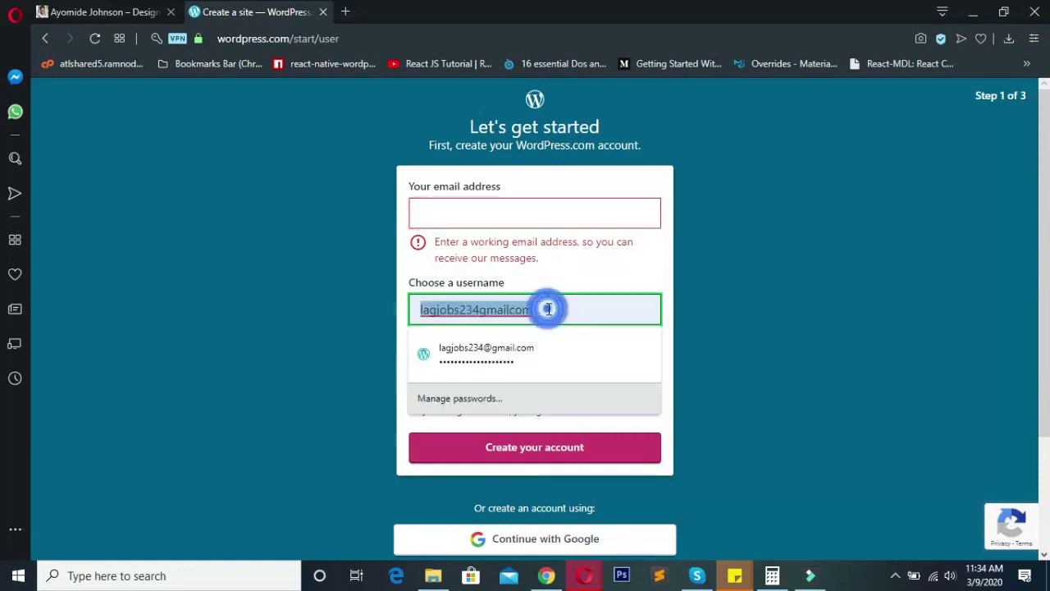
{"action": "key", "text": "BackSpace"}
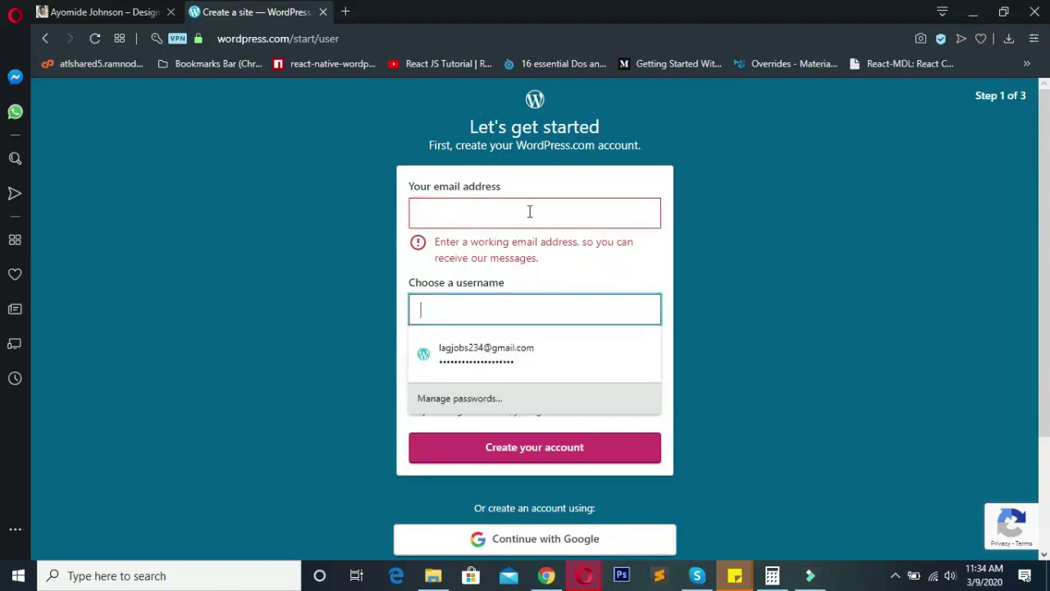
{"action": "left_click", "coordinate": [528, 210]}
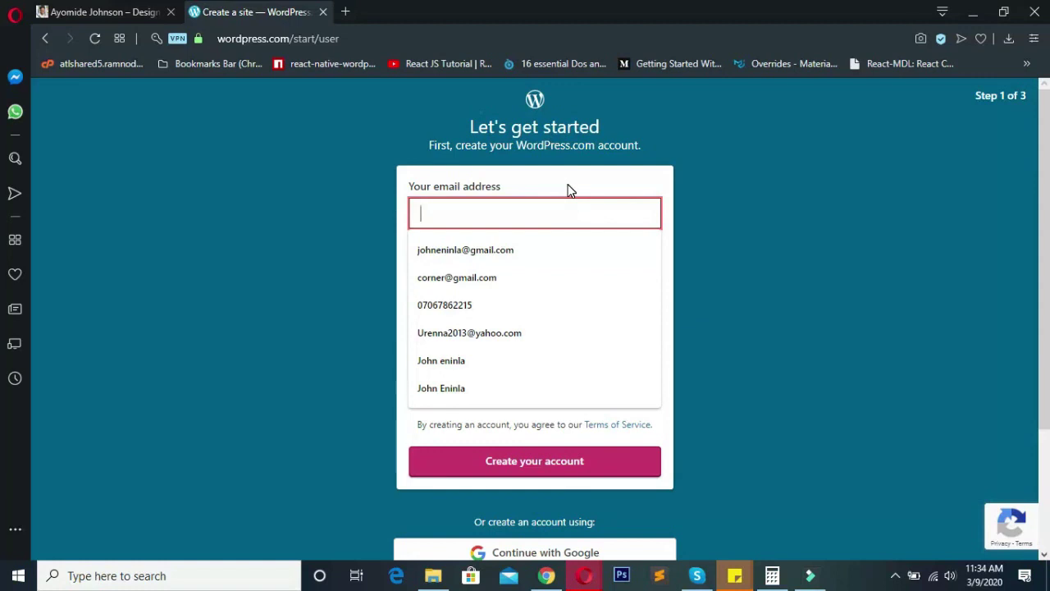
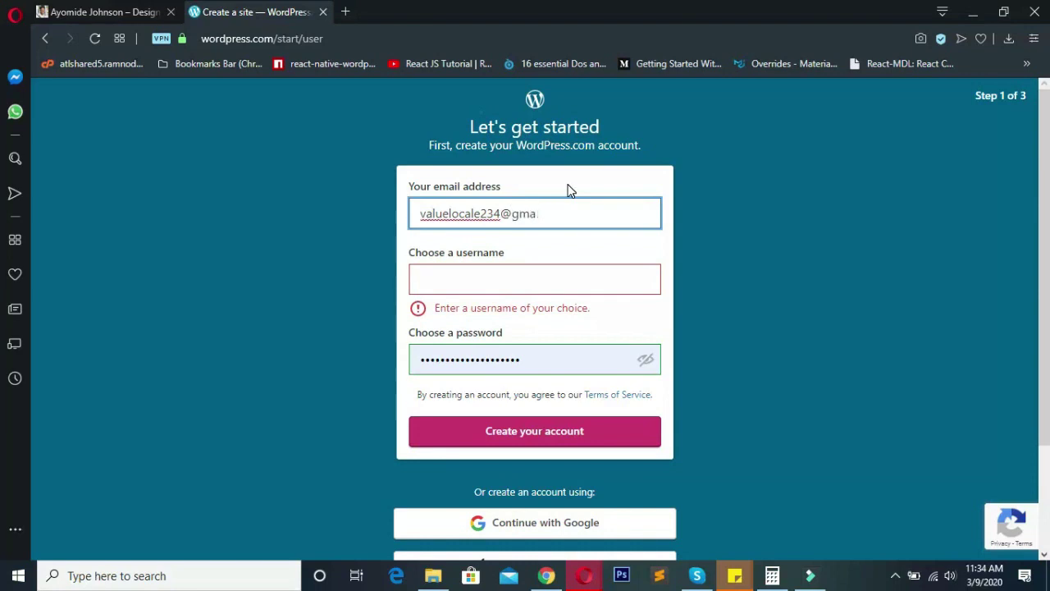
- Enter an initial password and review the sign-up fields
{"action": "key", "text": "Tab"}
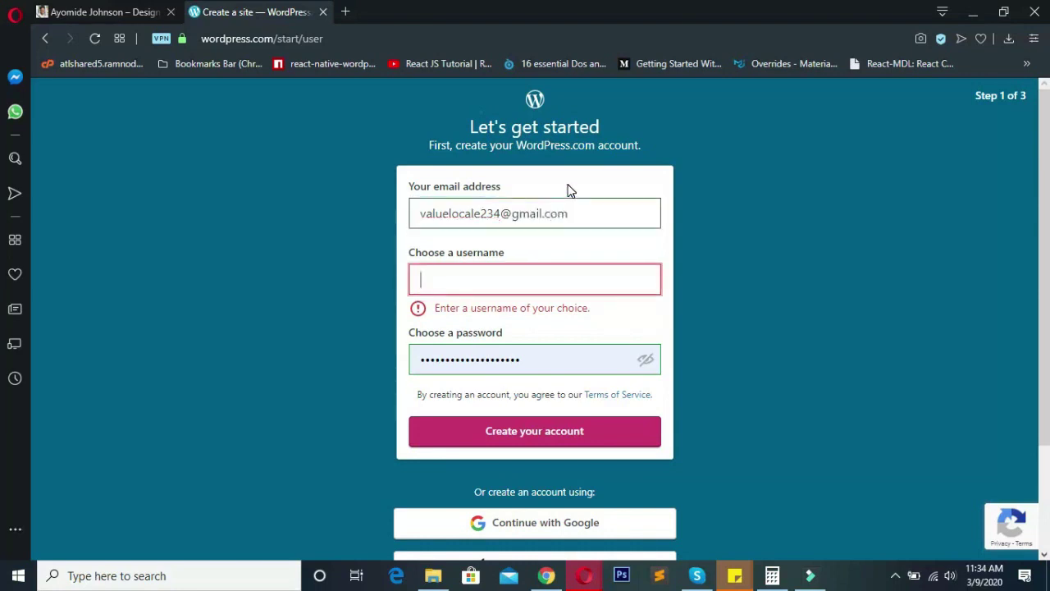
{"action": "type", "text": "valuelocale"}
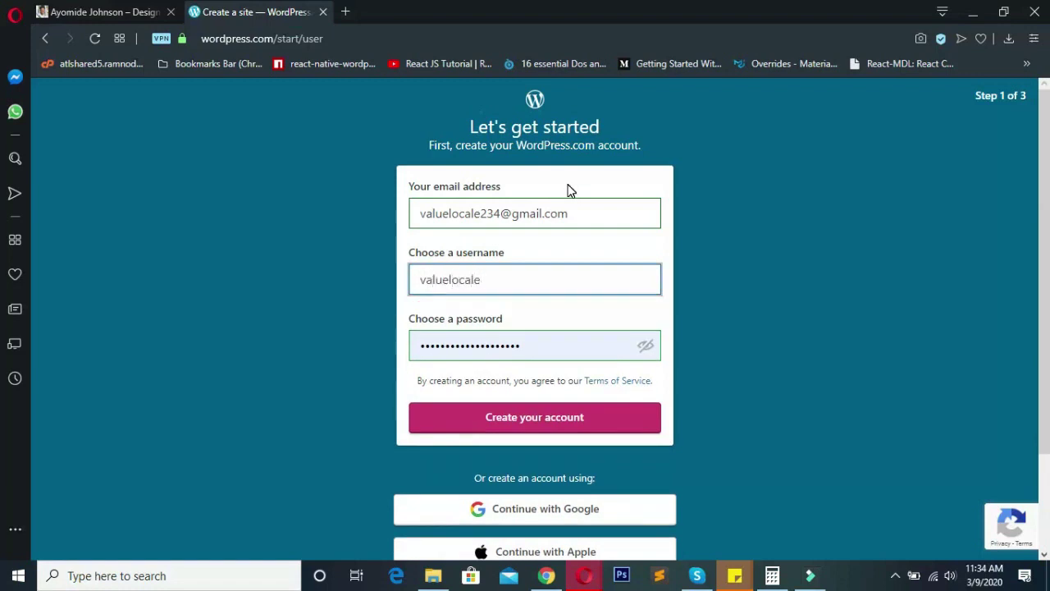
{"action": "key", "text": "Tab"}
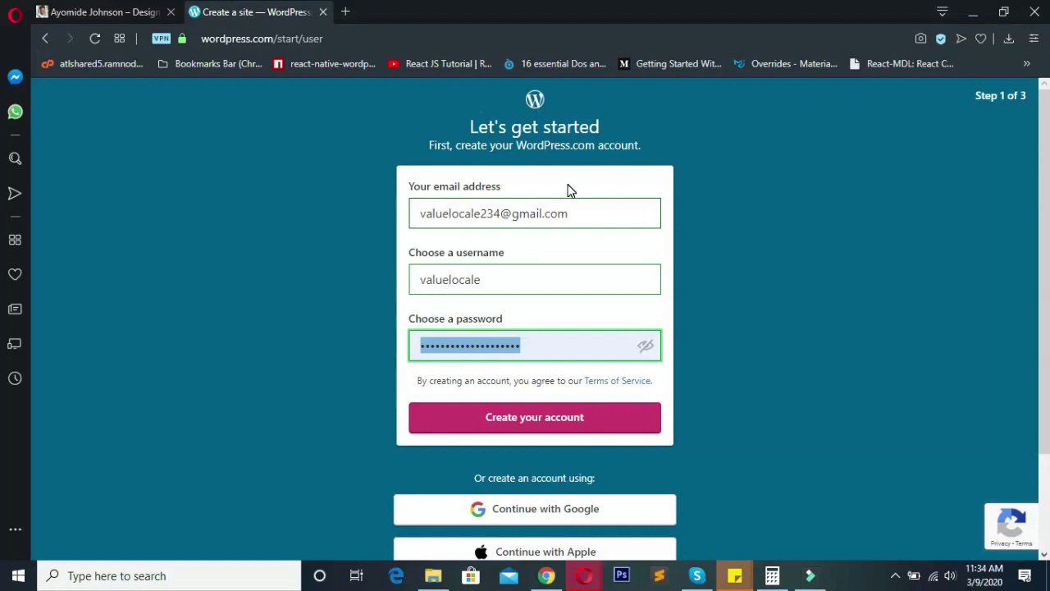
{"action": "type", "text": "•••••••••"}
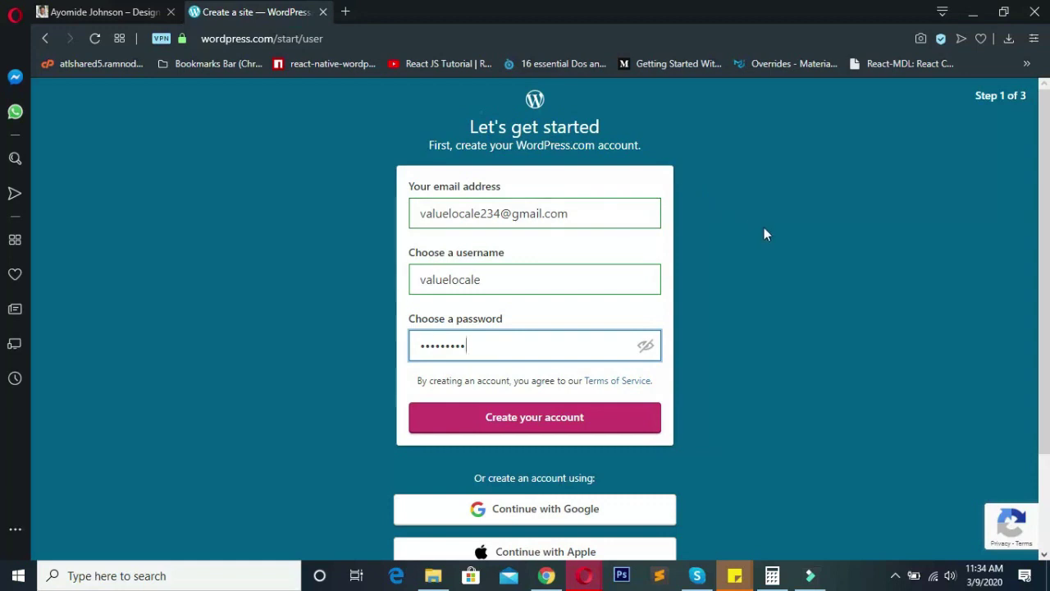
{"action": "scroll", "coordinate": [764, 234], "scroll_direction": "down", "scroll_amount": 1}
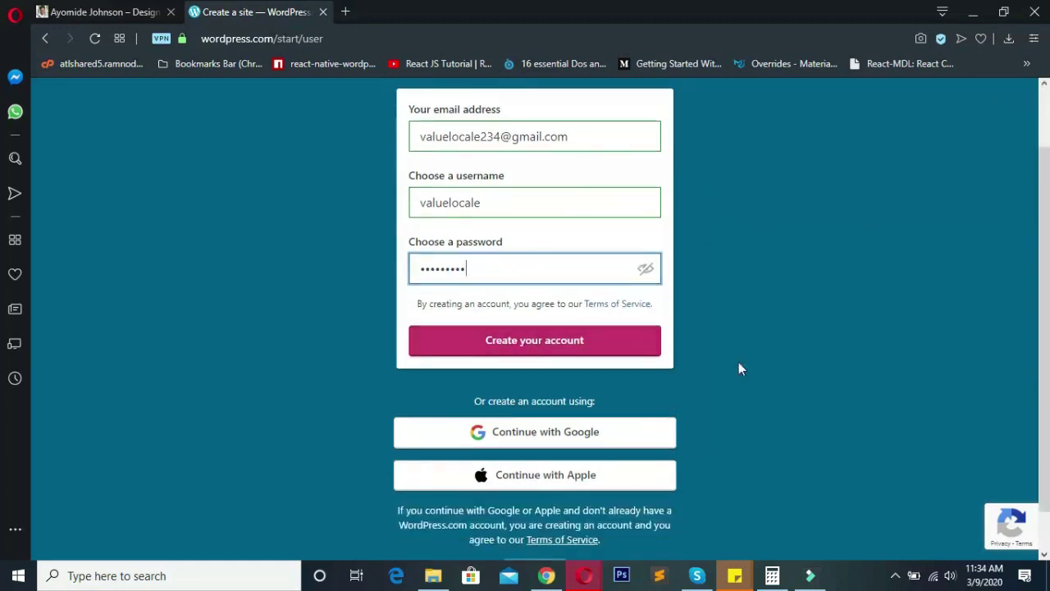
{"action": "scroll", "coordinate": [738, 369], "scroll_direction": "up", "scroll_amount": 1}
{"action": "left_click", "coordinate": [593, 213]}
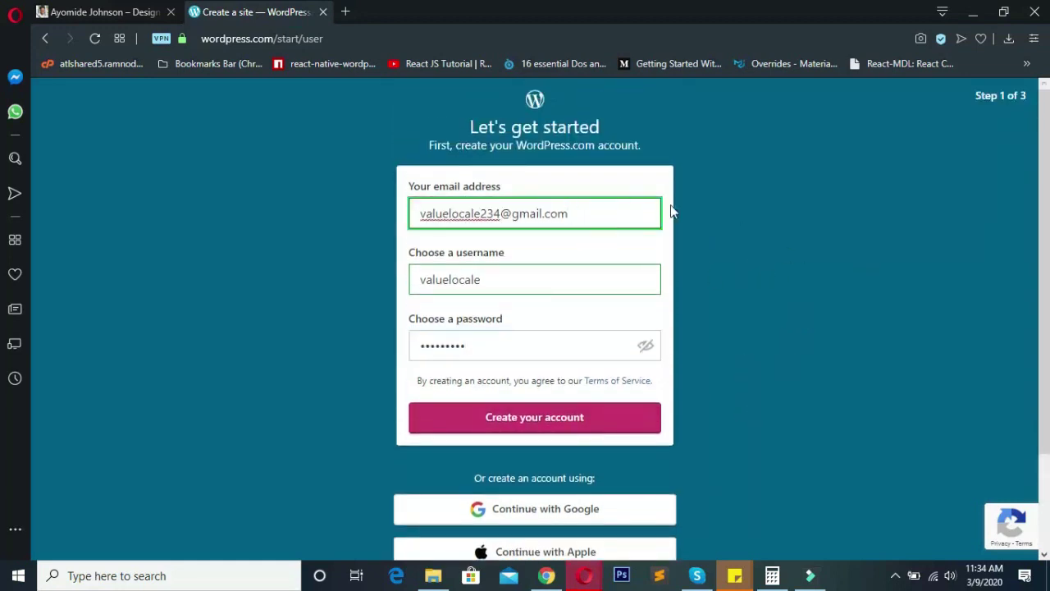
{"action": "scroll", "coordinate": [673, 205], "scroll_direction": "down", "scroll_amount": 2}
- Replace the password with a stronger one and create the account
{"action": "left_click", "coordinate": [514, 187]}
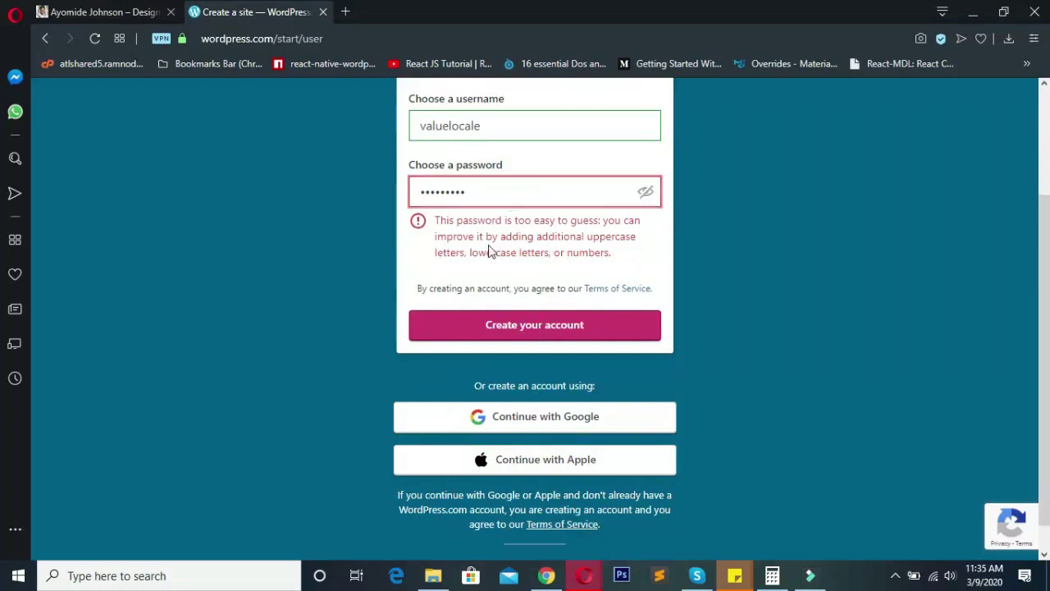
{"action": "type", "text": "*****"}
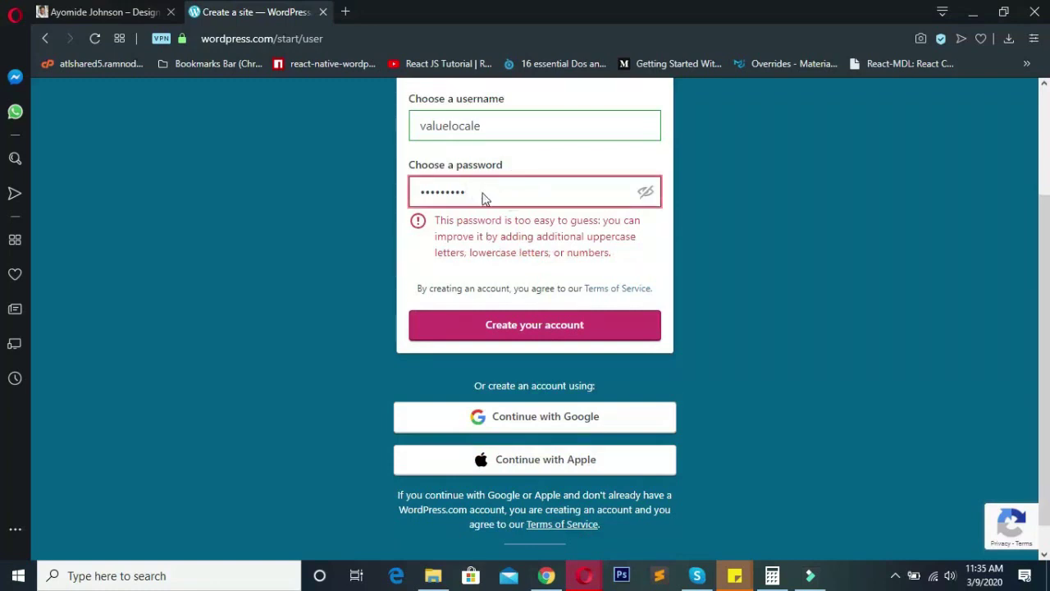
{"action": "type", "text": "******"}
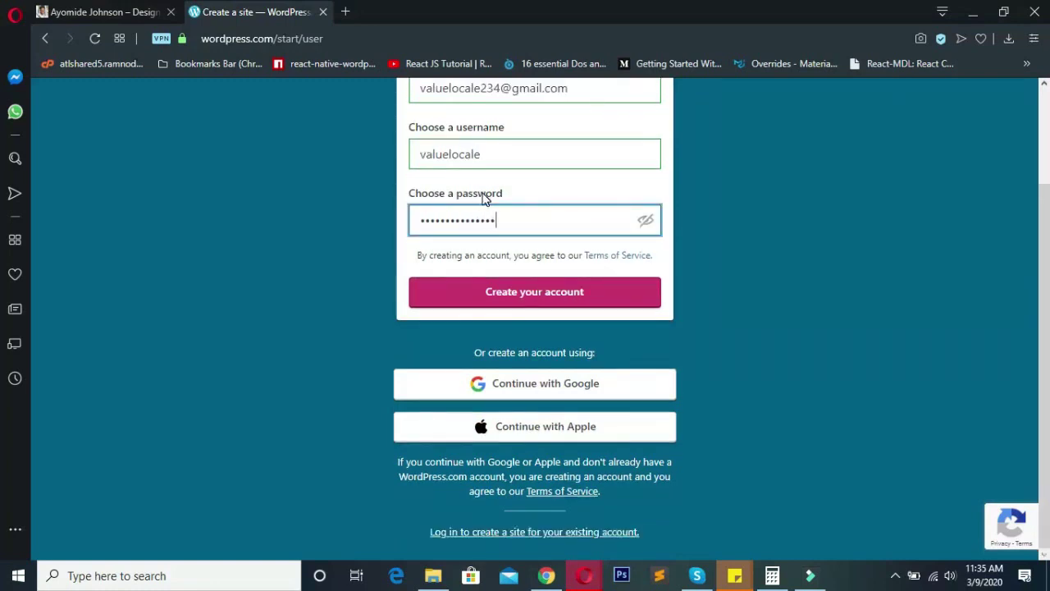
{"action": "left_click", "coordinate": [545, 183]}
{"action": "scroll", "coordinate": [648, 278], "scroll_direction": "up", "scroll_amount": 3}
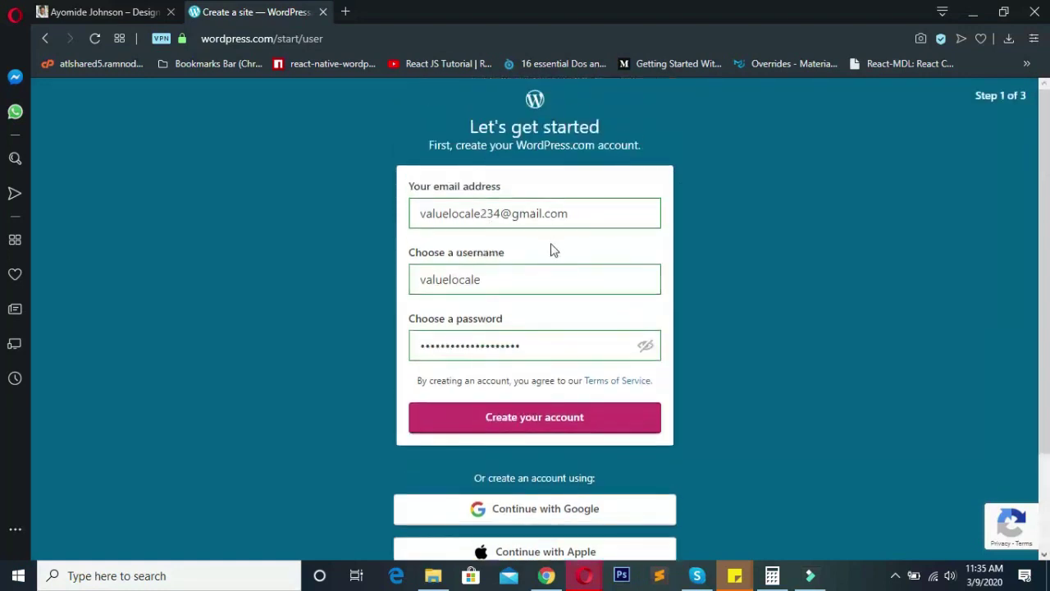
{"action": "scroll", "coordinate": [566, 213], "scroll_direction": "down", "scroll_amount": 1}
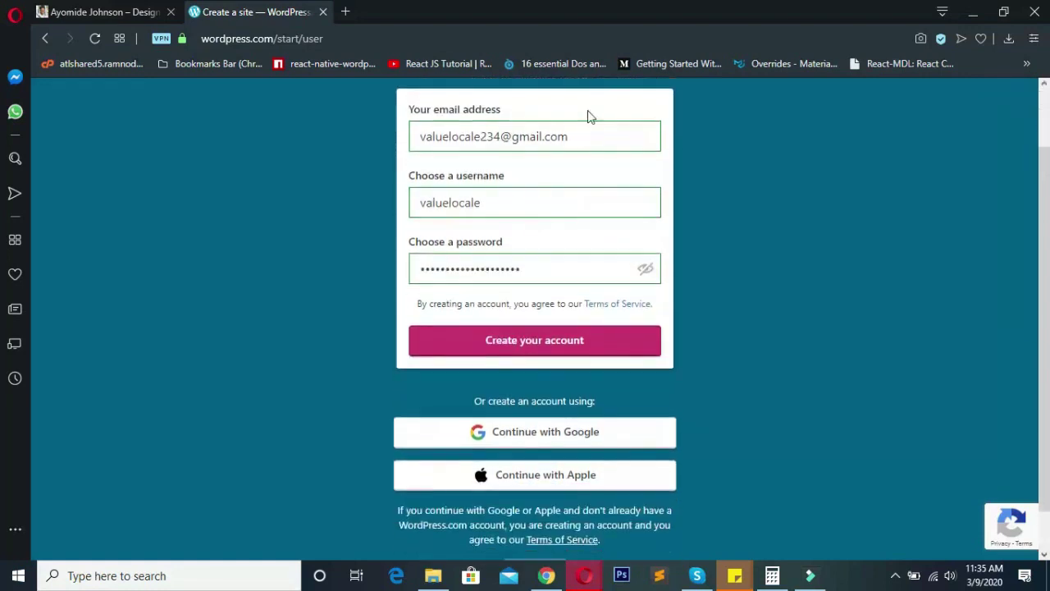
{"action": "left_click", "coordinate": [526, 344]}
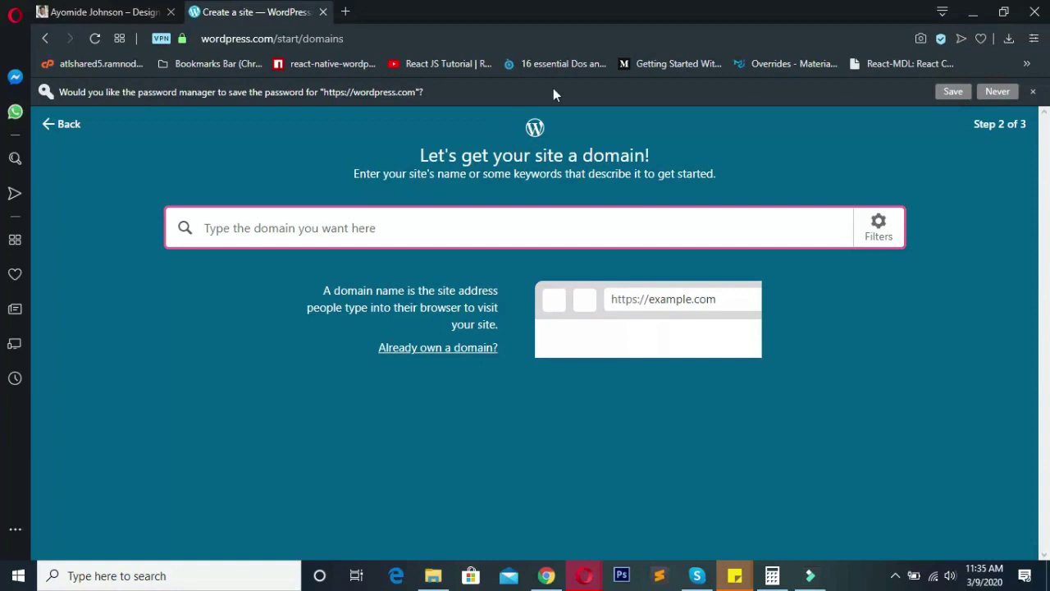
{"action": "left_click", "coordinate": [967, 92]}
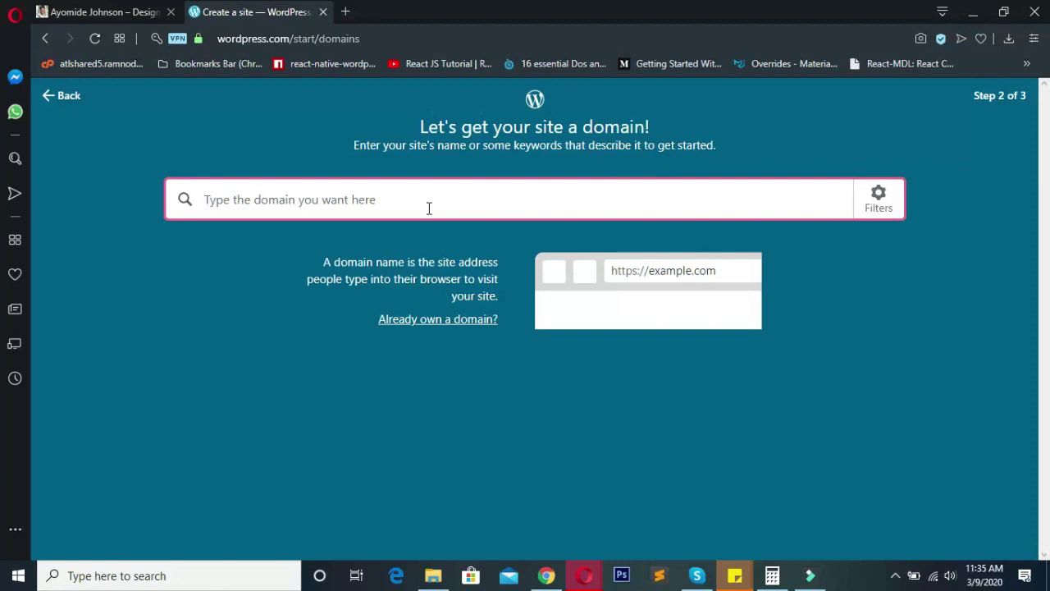
{"action": "type", "text": "www."}
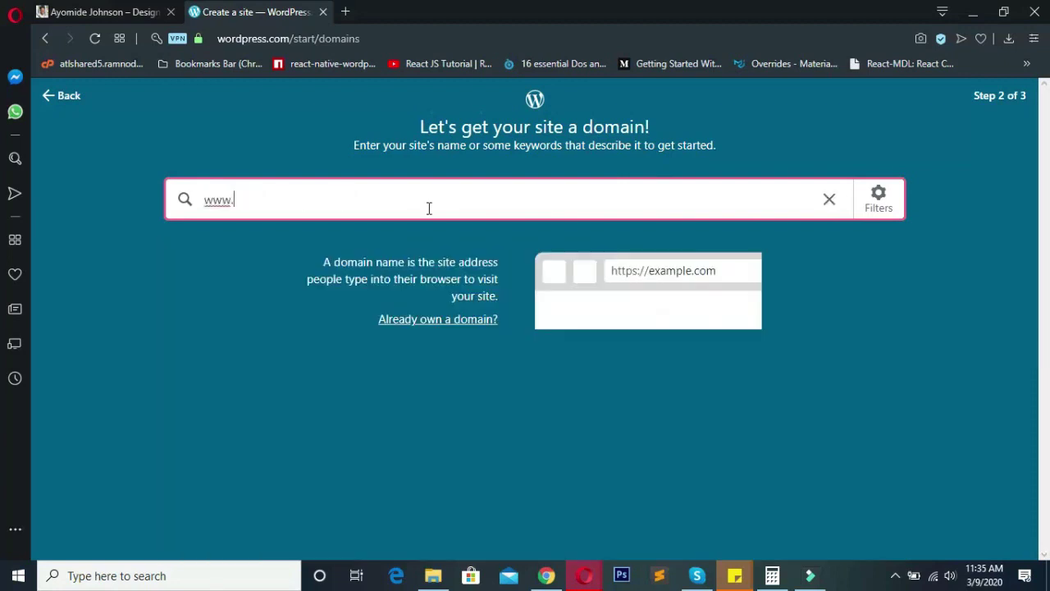
{"action": "type", "text": "mywebsite.wo"}
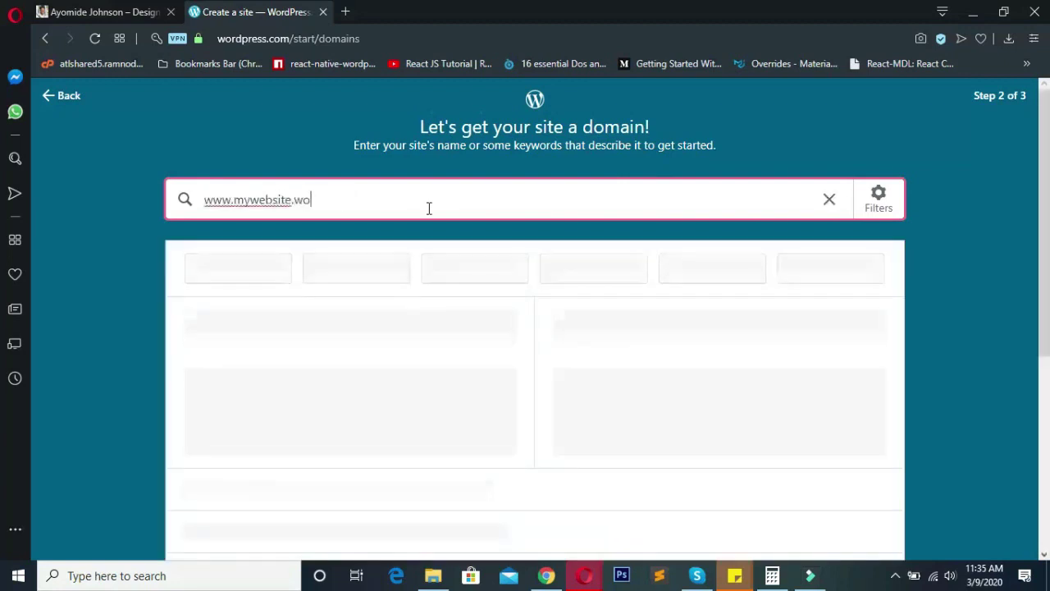
{"action": "type", "text": "rdpress.com"}
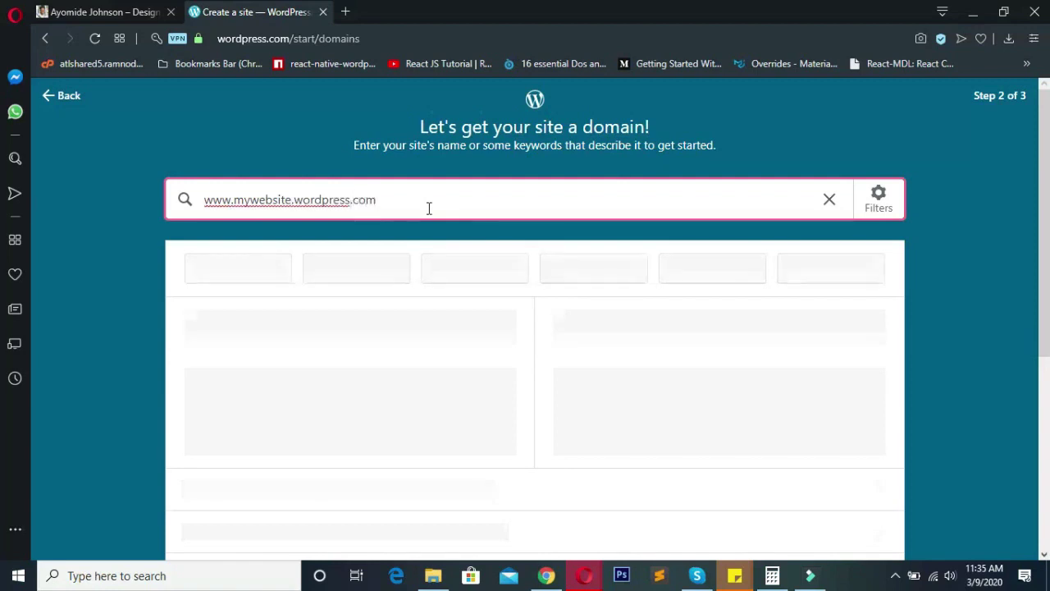
{"action": "left_click_drag", "start_coordinate": [381, 199], "coordinate": [206, 210]}
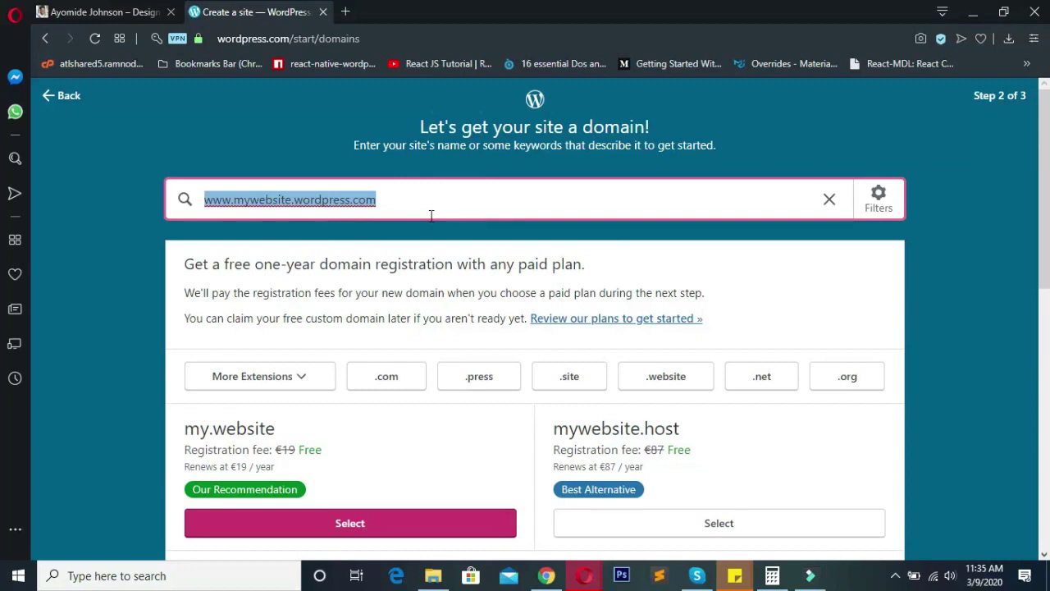
{"action": "key", "text": "BackSpace"}
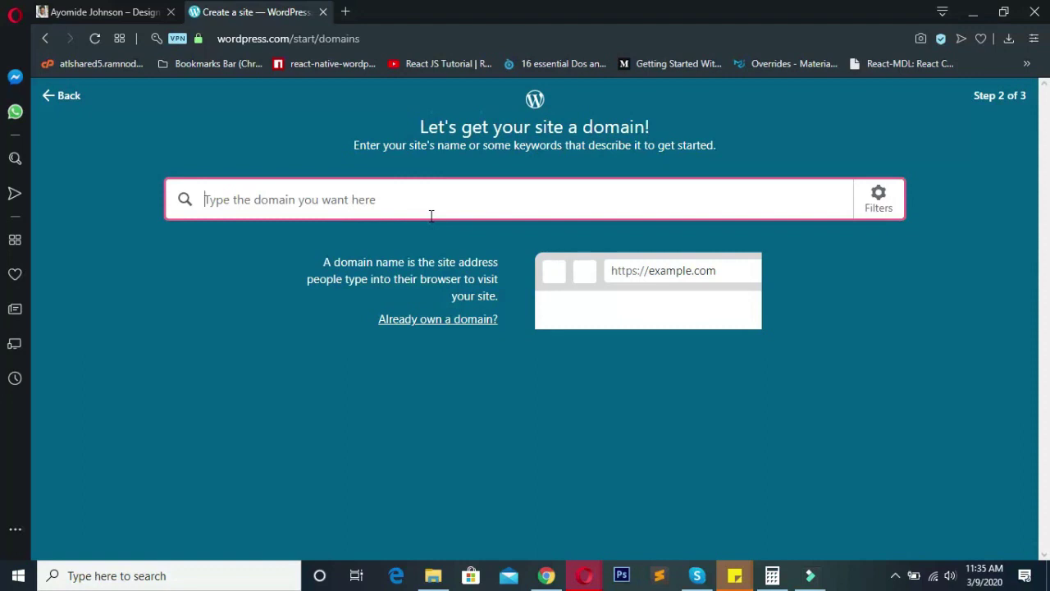
- Search for valuelocale and select the valuelocale.com suggestion
{"action": "type", "text": "value"}
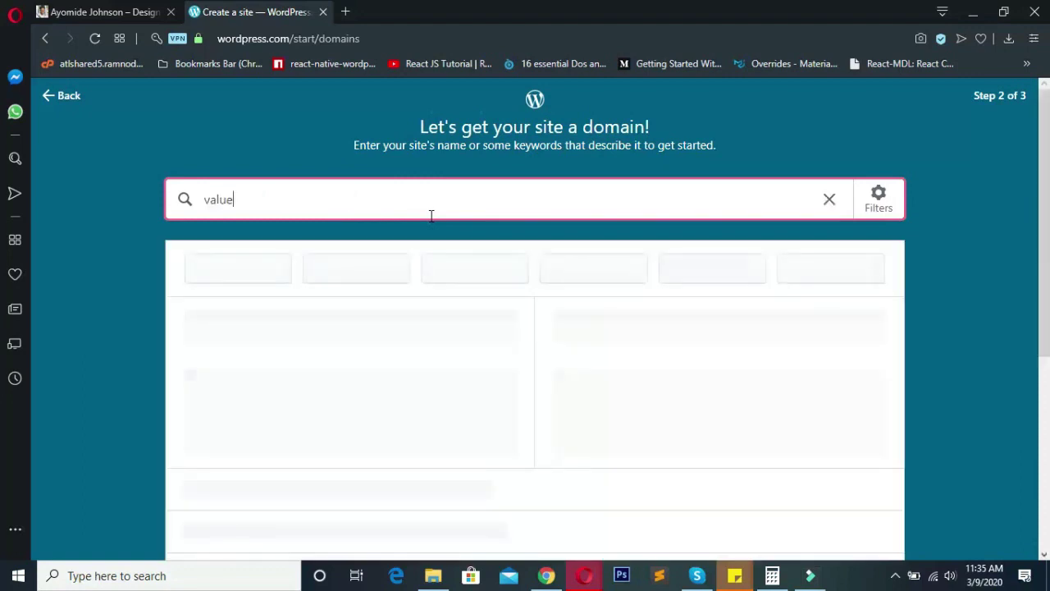
{"action": "type", "text": "locale"}
{"action": "scroll", "coordinate": [295, 193], "scroll_direction": "down", "scroll_amount": 3}
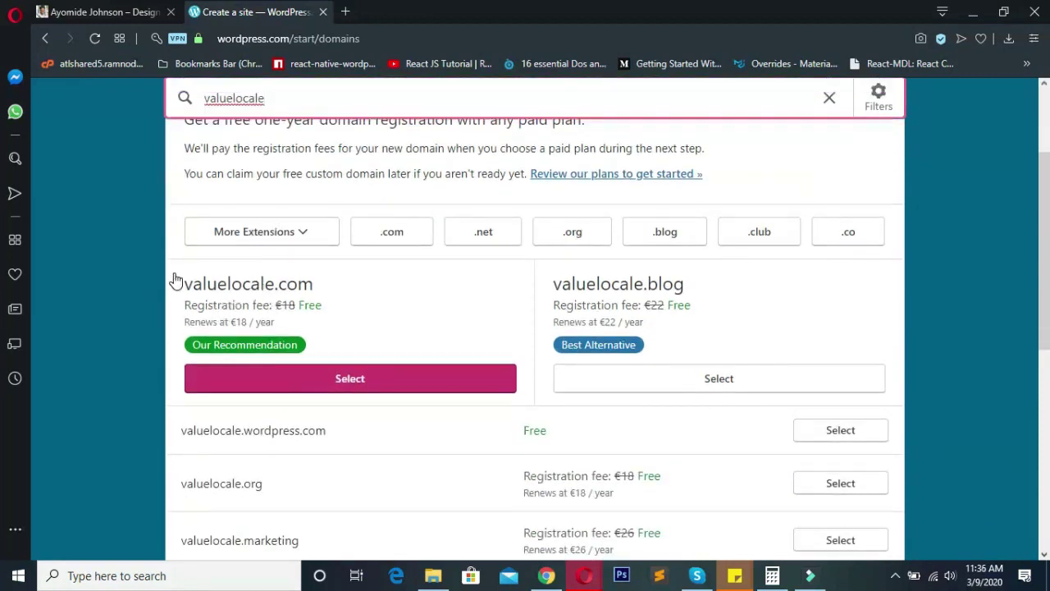
{"action": "mouse_move", "coordinate": [170, 277]}
{"action": "left_mouse_down"}
{"action": "mouse_move", "coordinate": [327, 294]}
{"action": "mouse_move", "coordinate": [311, 301]}
{"action": "mouse_move", "coordinate": [345, 312]}
{"action": "mouse_move", "coordinate": [287, 283]}
{"action": "mouse_move", "coordinate": [304, 287]}
{"action": "mouse_move", "coordinate": [188, 281]}
{"action": "left_mouse_up"}
{"action": "left_click", "coordinate": [263, 378]}
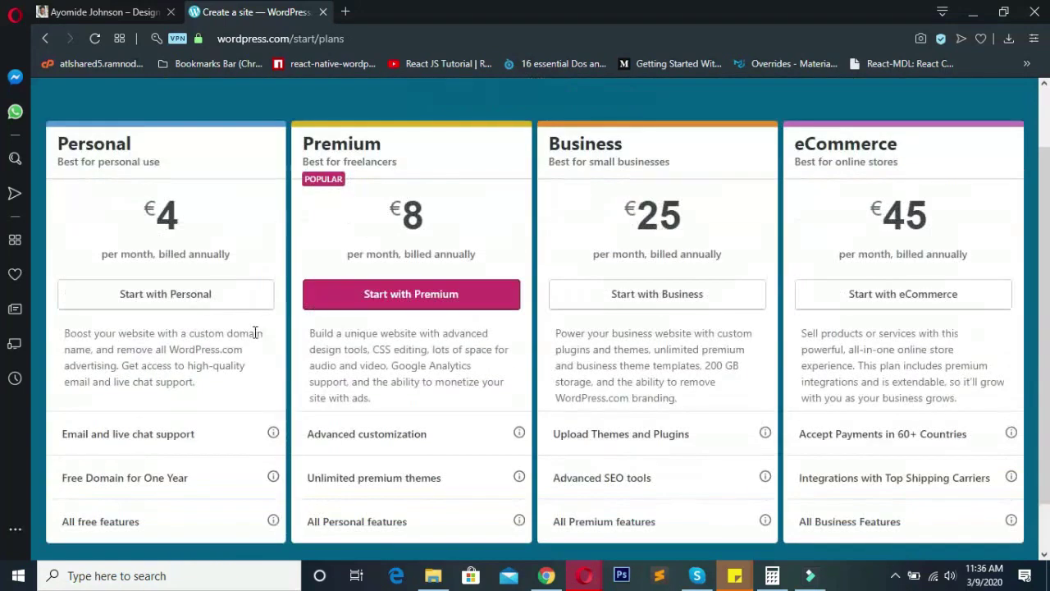
- Go back to the domain results and select the free valuelocale.wordpress.com address
{"action": "left_click", "coordinate": [47, 38]}
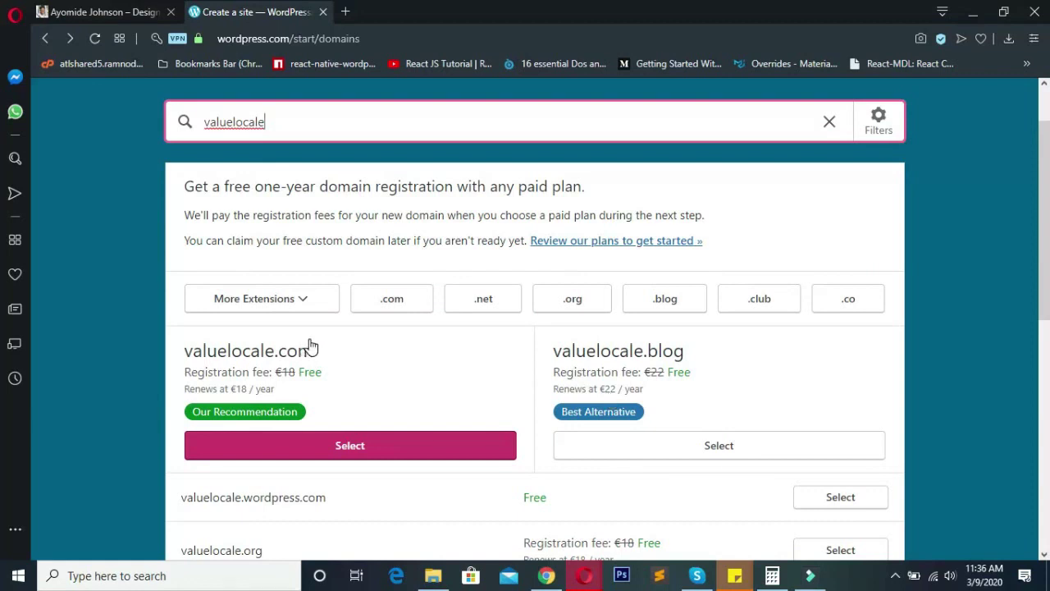
{"action": "scroll", "coordinate": [312, 347], "scroll_direction": "down", "scroll_amount": 2}
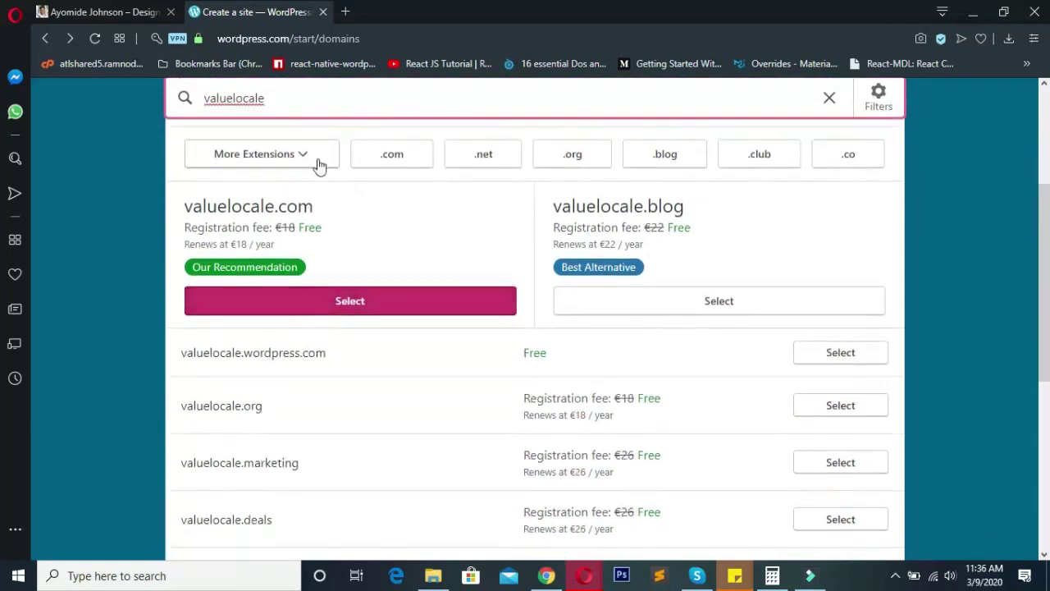
{"action": "scroll", "coordinate": [213, 303], "scroll_direction": "down", "scroll_amount": 1}
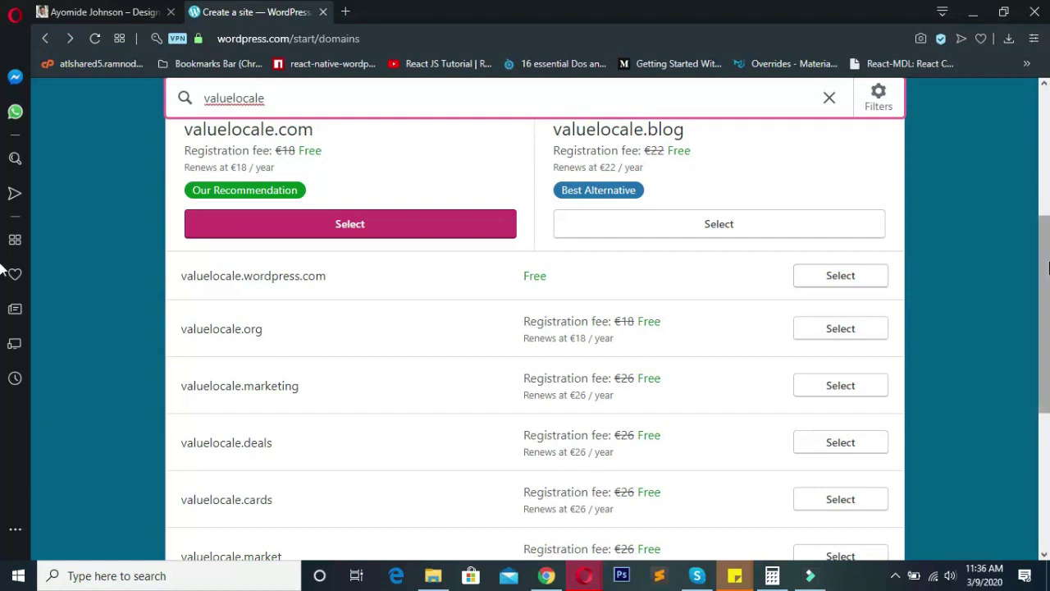
{"action": "mouse_move", "coordinate": [1044, 283]}
{"action": "left_mouse_down"}
{"action": "mouse_move", "coordinate": [1044, 160]}
{"action": "mouse_move", "coordinate": [1045, 274]}
{"action": "left_mouse_up"}
{"action": "left_click", "coordinate": [851, 214]}
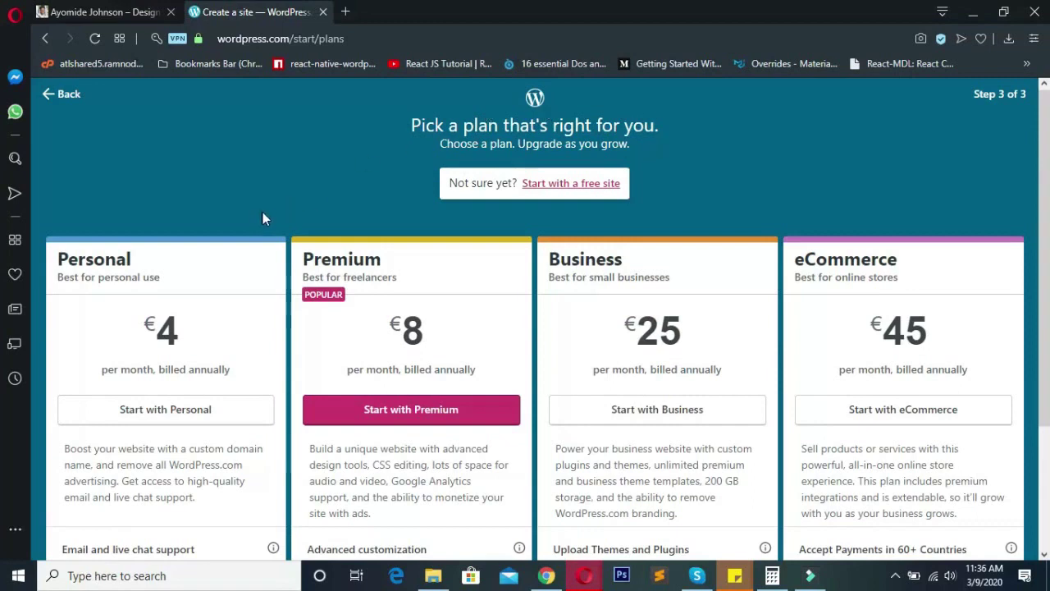
- Review the plans, then choose 'Start with a free site' under 'Not sure yet?'
{"action": "scroll", "coordinate": [263, 218], "scroll_direction": "down", "scroll_amount": 2}
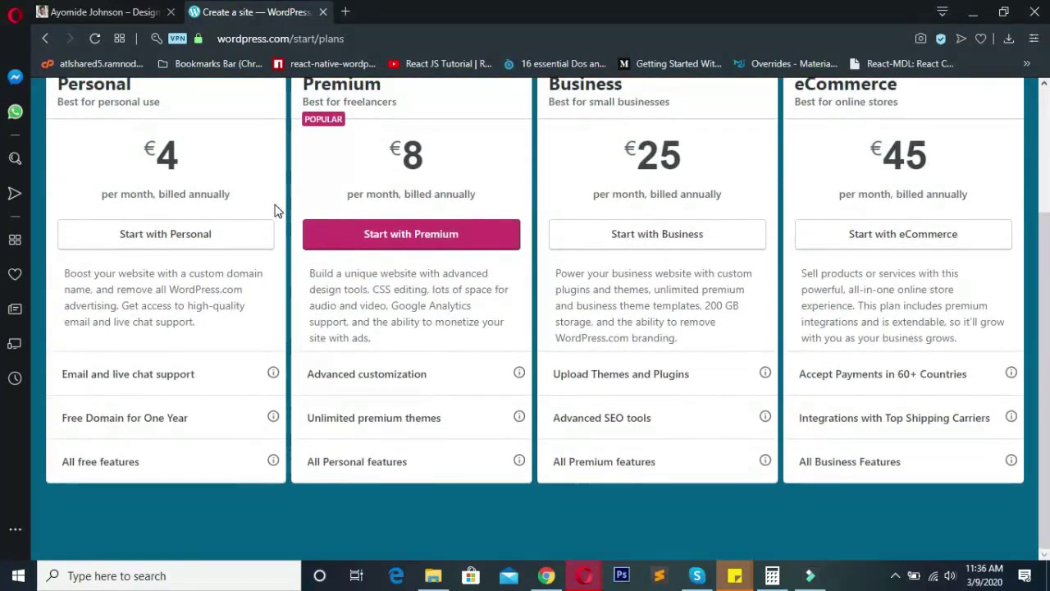
{"action": "scroll", "coordinate": [238, 206], "scroll_direction": "up", "scroll_amount": 2}
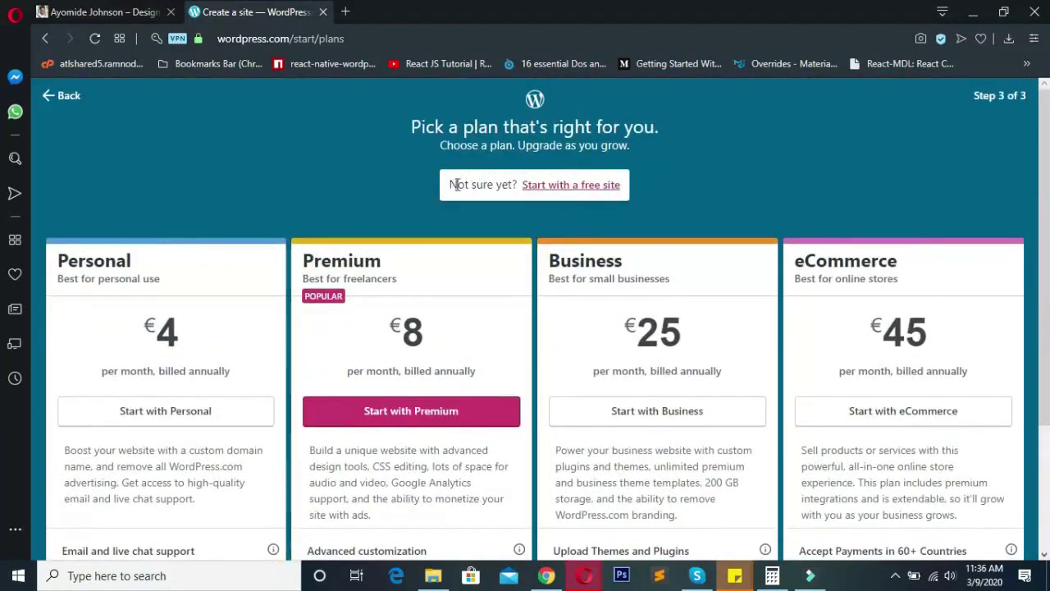
{"action": "left_click_drag", "start_coordinate": [455, 184], "coordinate": [719, 181]}
{"action": "left_click", "coordinate": [743, 167]}
{"action": "left_click", "coordinate": [597, 186]}
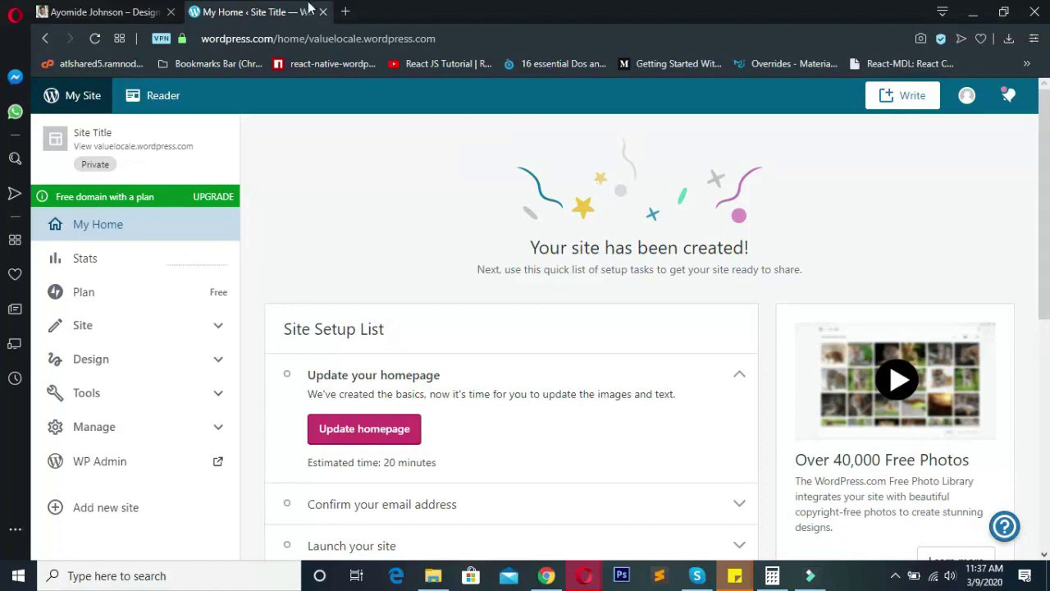
{"action": "left_click", "coordinate": [349, 12]}
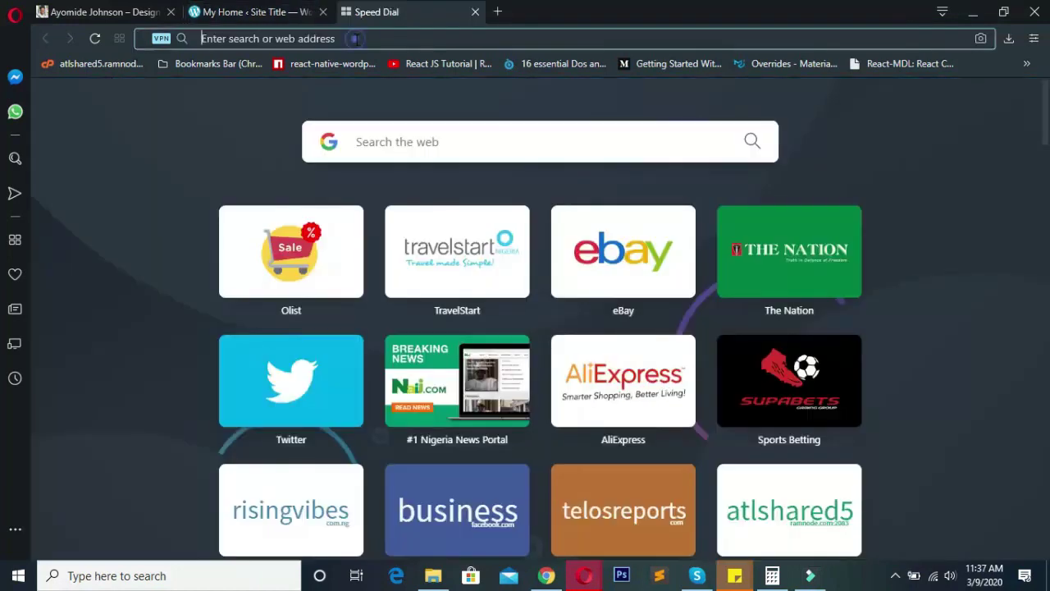
{"action": "left_click", "coordinate": [355, 38]}
{"action": "type", "text": "valueloca"}
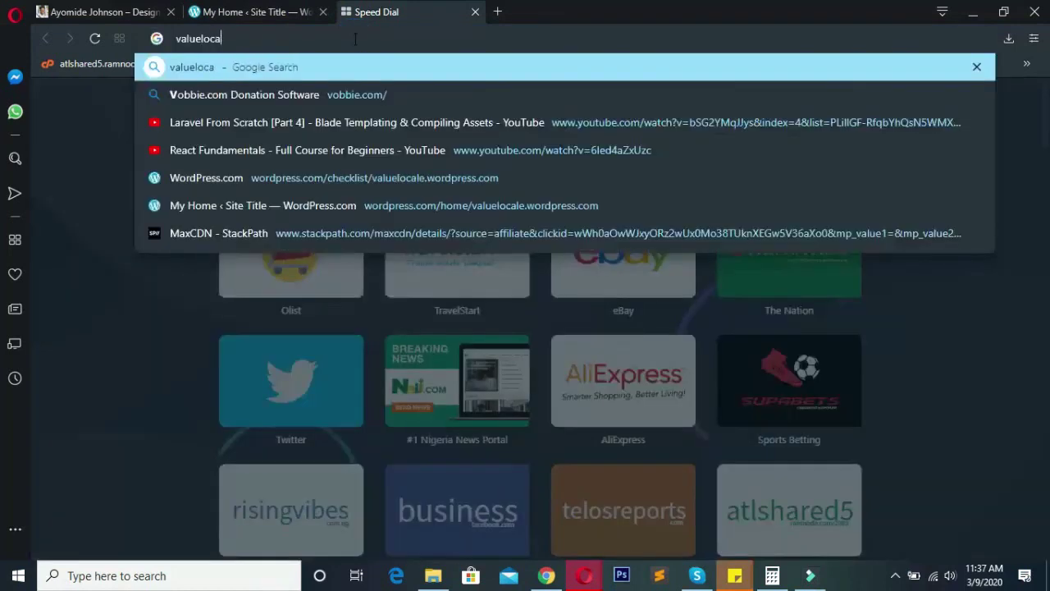
{"action": "type", "text": "le.wordpre"}
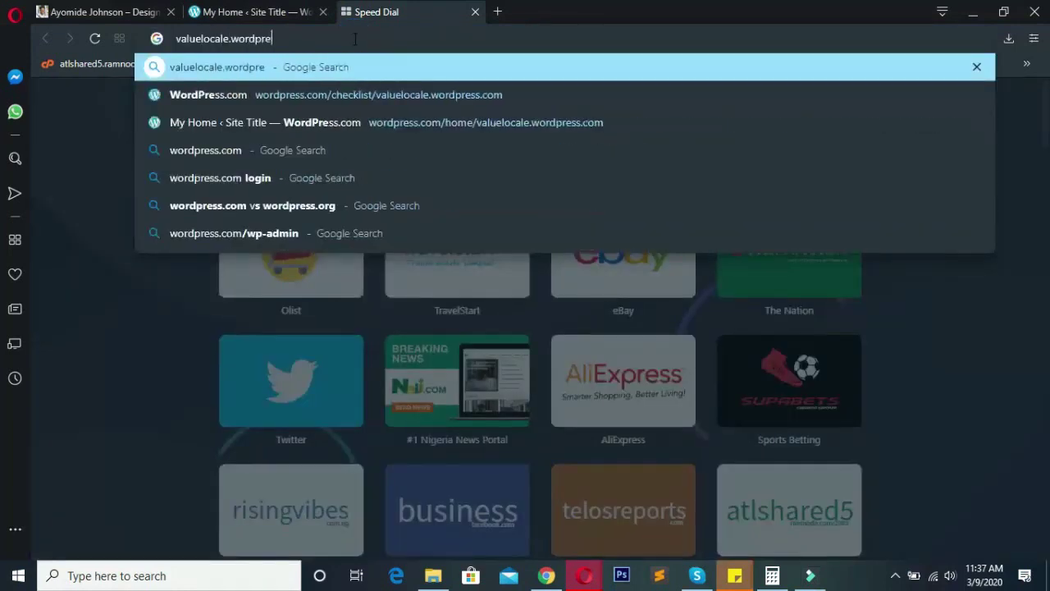
{"action": "type", "text": "ss.com"}
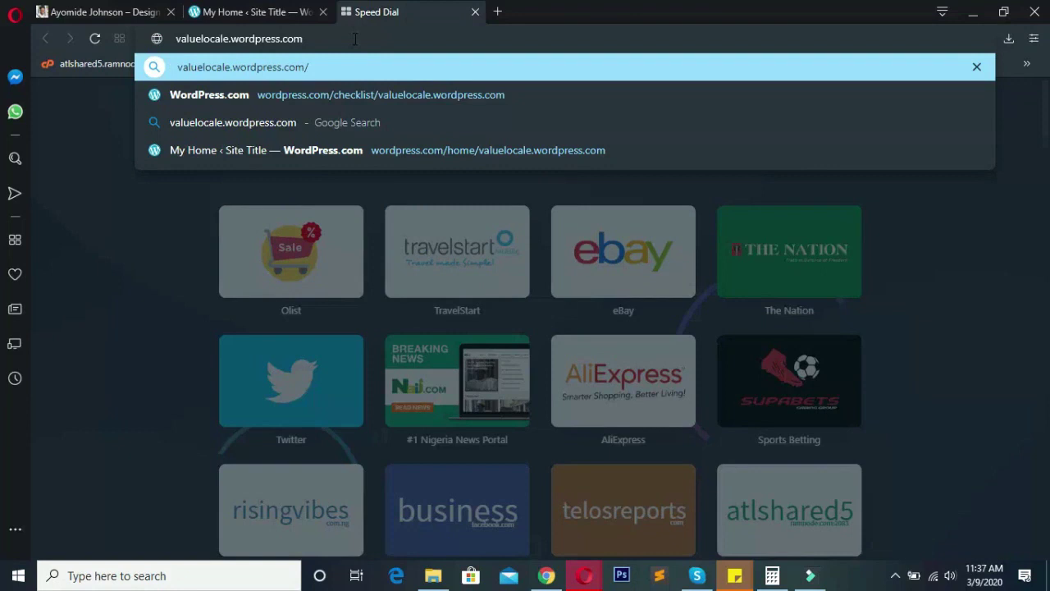
{"action": "key", "text": "Return"}
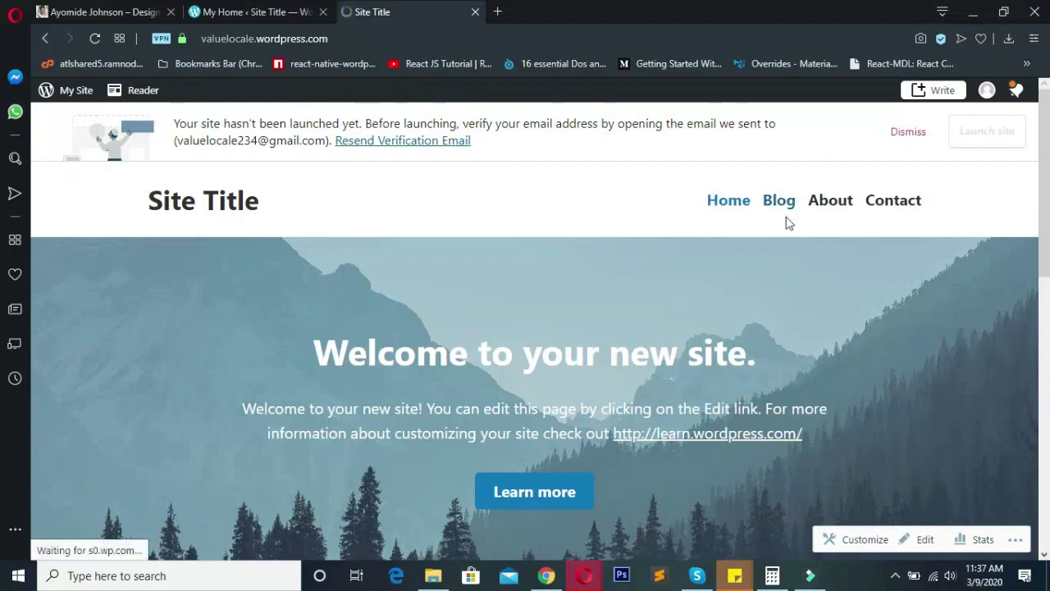
{"action": "scroll", "coordinate": [161, 251], "scroll_direction": "down", "scroll_amount": 5}
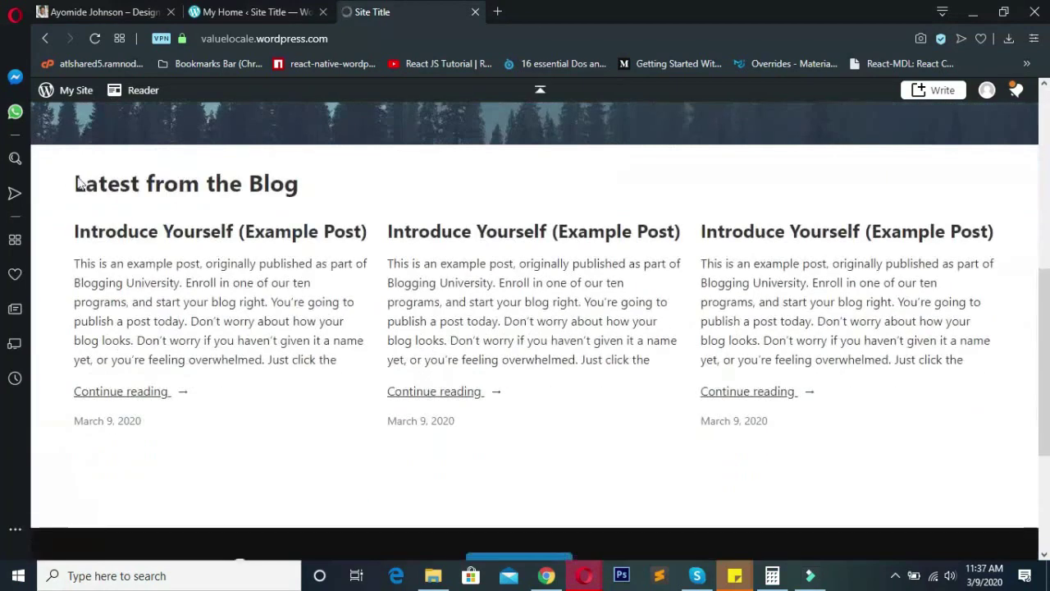
{"action": "left_click_drag", "start_coordinate": [76, 182], "coordinate": [344, 178]}
{"action": "left_click", "coordinate": [363, 192]}
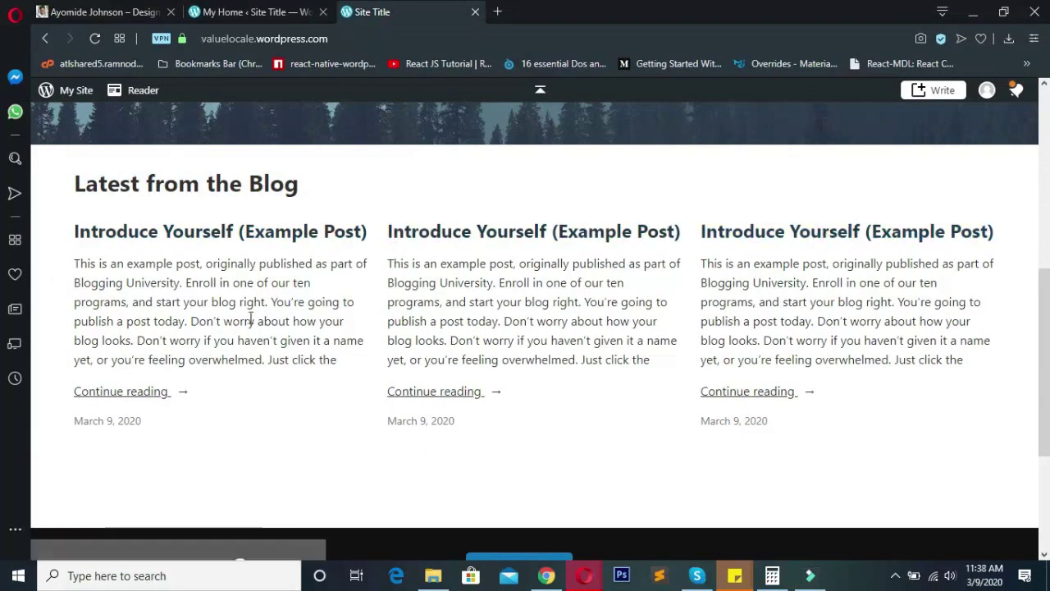
{"action": "scroll", "coordinate": [405, 255], "scroll_direction": "down", "scroll_amount": 2}
{"action": "scroll", "coordinate": [492, 279], "scroll_direction": "down", "scroll_amount": 1}
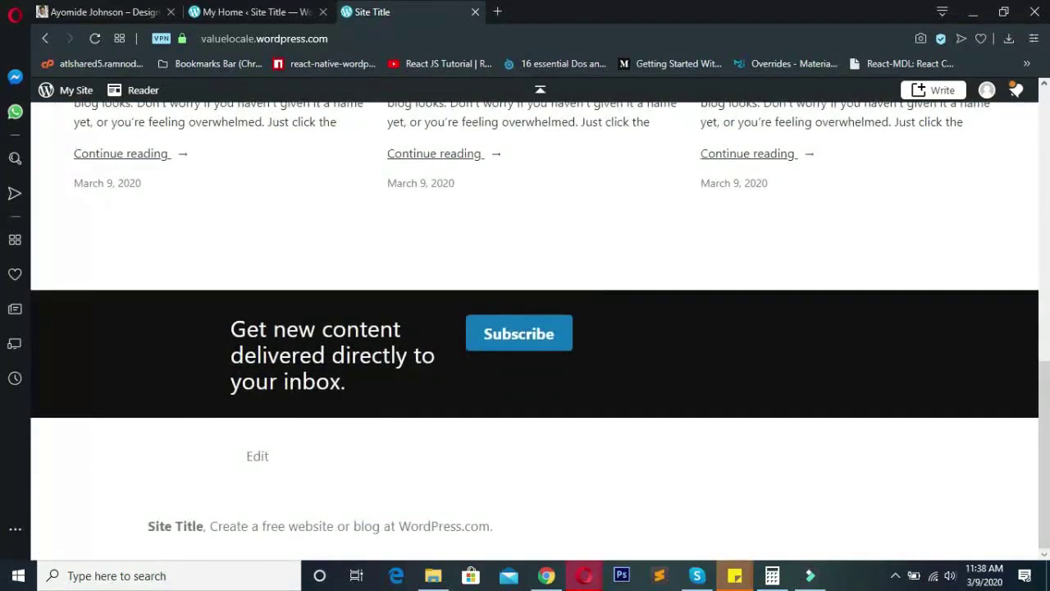
{"action": "left_click_drag", "start_coordinate": [300, 354], "coordinate": [438, 422]}
{"action": "left_click", "coordinate": [437, 422]}
{"action": "scroll", "coordinate": [434, 462], "scroll_direction": "up", "scroll_amount": 15}
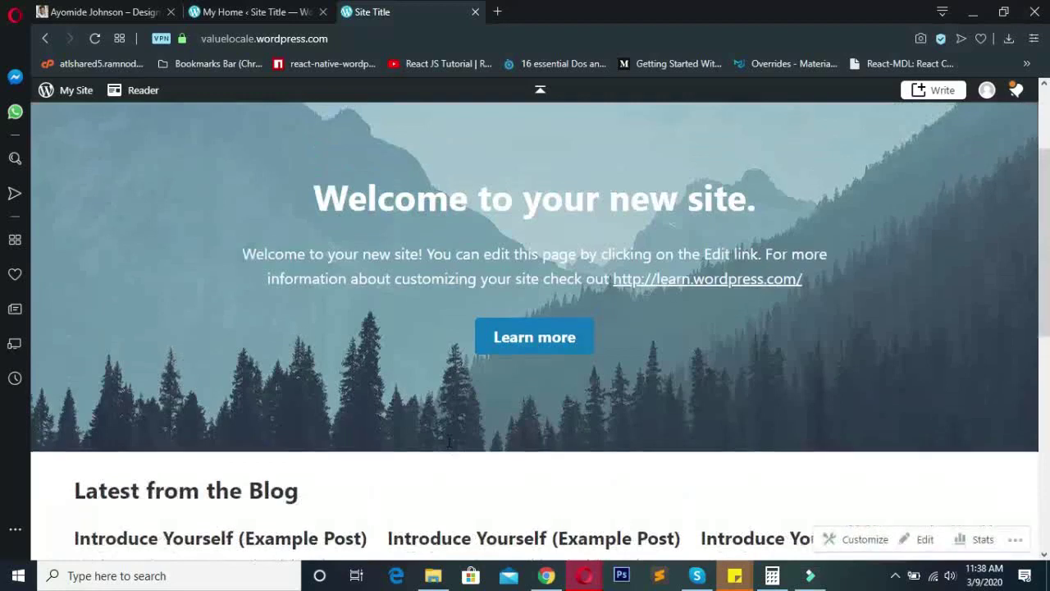
{"action": "scroll", "coordinate": [417, 432], "scroll_direction": "down", "scroll_amount": 1}
{"action": "scroll", "coordinate": [234, 300], "scroll_direction": "up", "scroll_amount": 1}
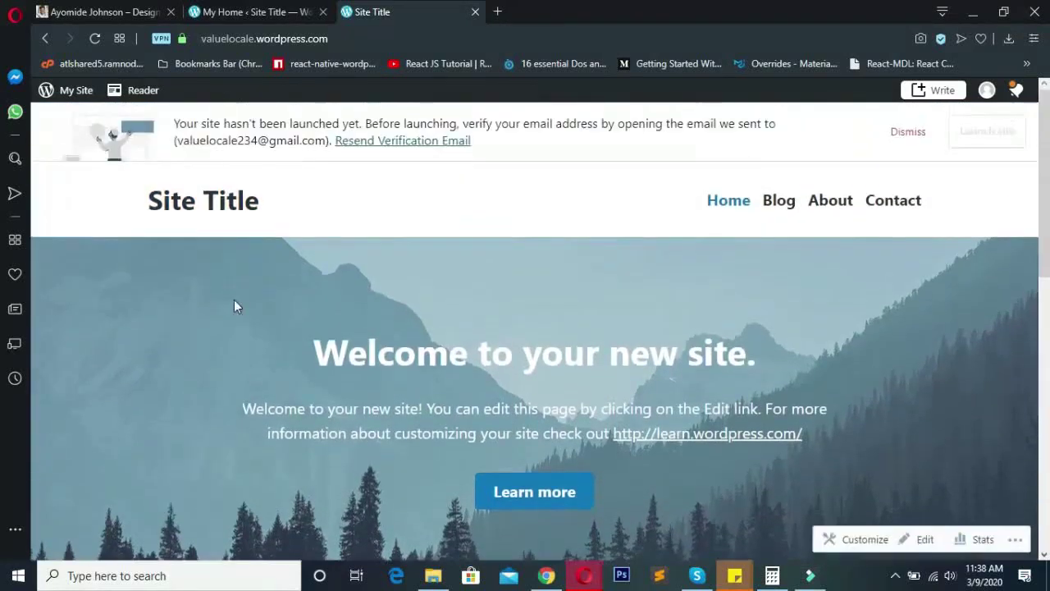
- From My Home, go to Site > Pages and bring up the Home page's actions menu
{"action": "left_click", "coordinate": [247, 10]}
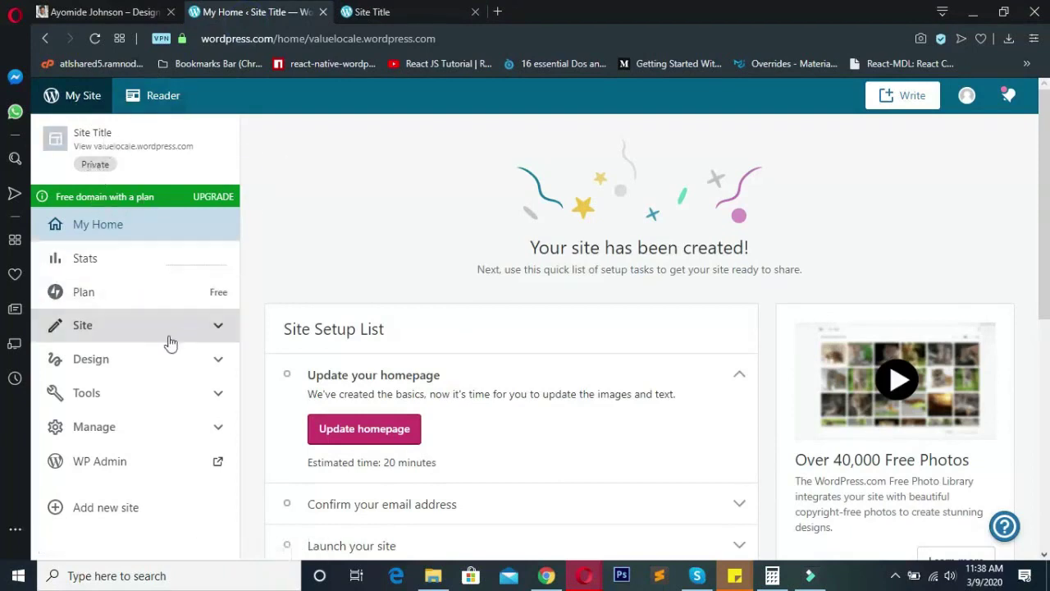
{"action": "scroll", "coordinate": [159, 305], "scroll_direction": "down", "scroll_amount": 2}
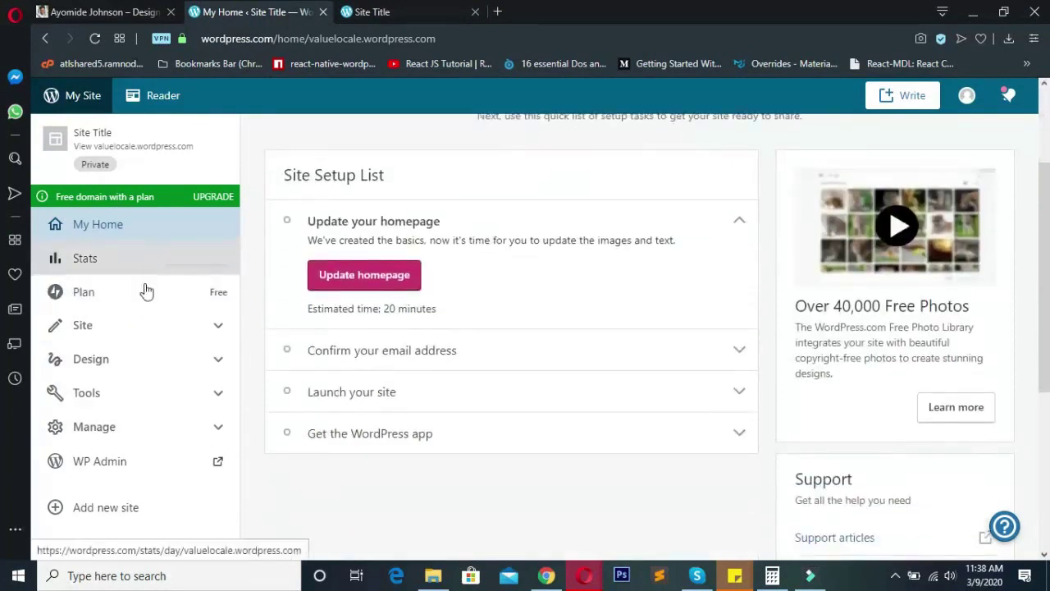
{"action": "left_click", "coordinate": [138, 392]}
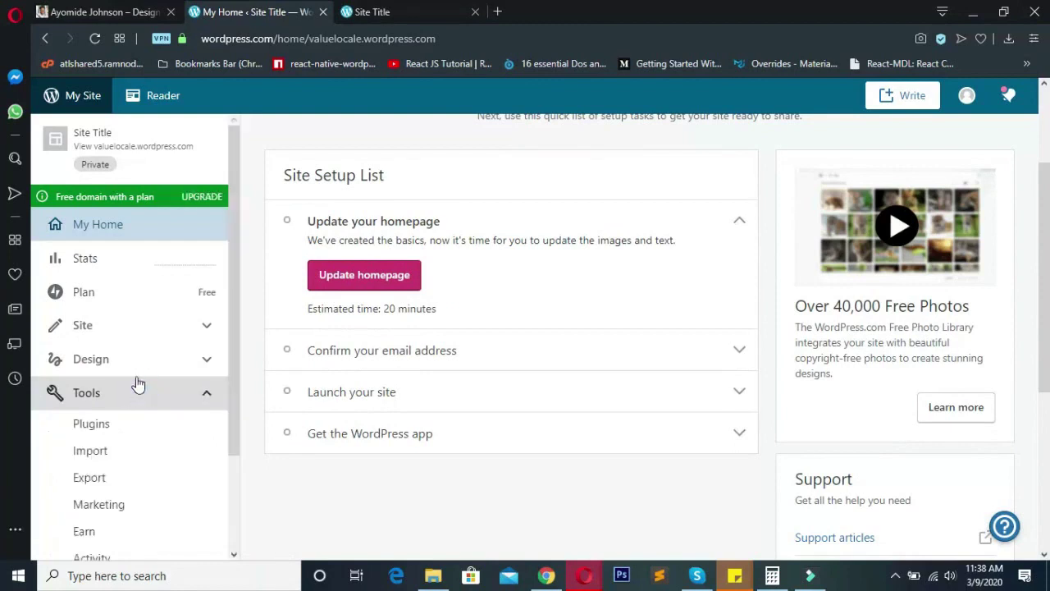
{"action": "scroll", "coordinate": [137, 339], "scroll_direction": "down", "scroll_amount": 1}
{"action": "left_click", "coordinate": [147, 256]}
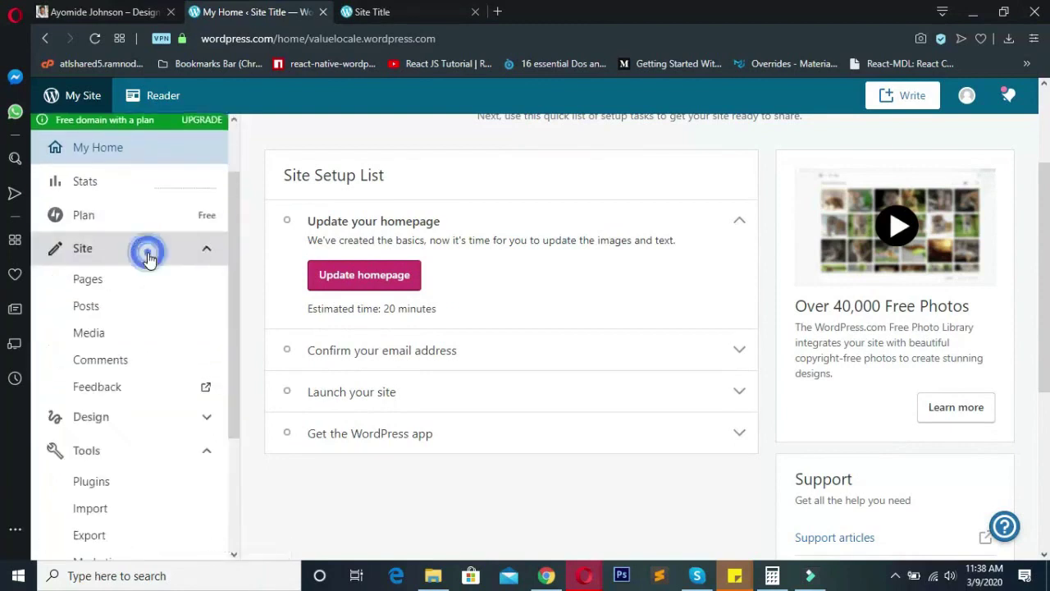
{"action": "left_click", "coordinate": [94, 282]}
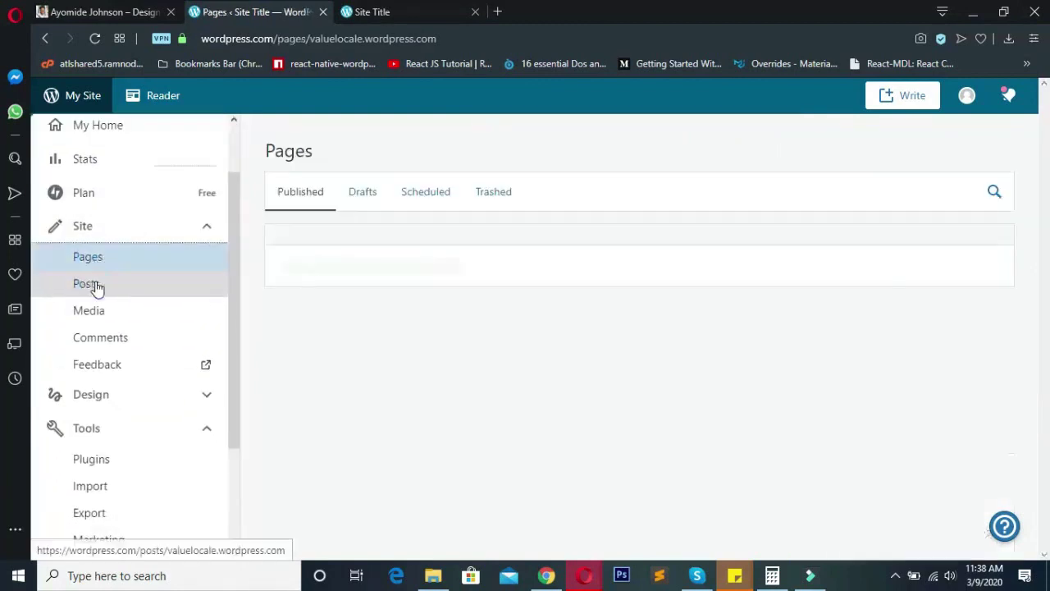
{"action": "scroll", "coordinate": [310, 205], "scroll_direction": "down", "scroll_amount": 1}
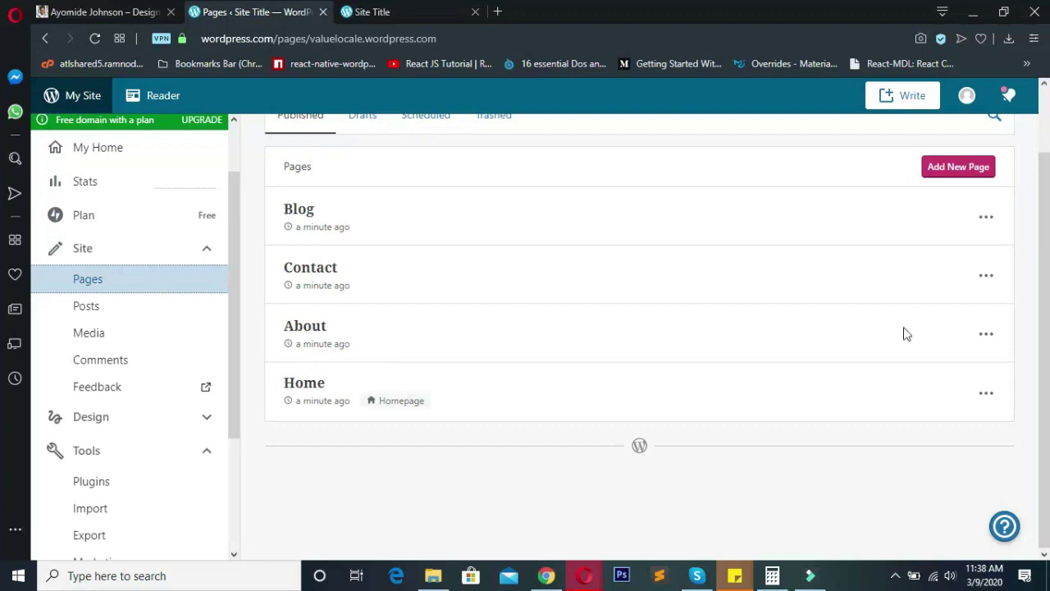
{"action": "left_click", "coordinate": [987, 394]}
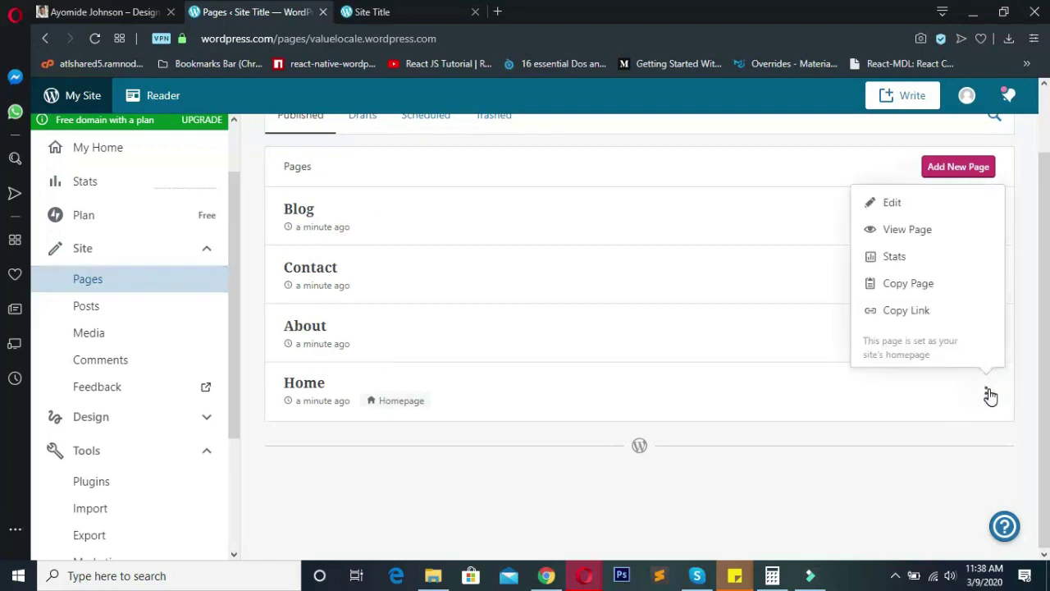
- Edit the Home page and select its welcome heading and paragraph
{"action": "left_click", "coordinate": [943, 206]}
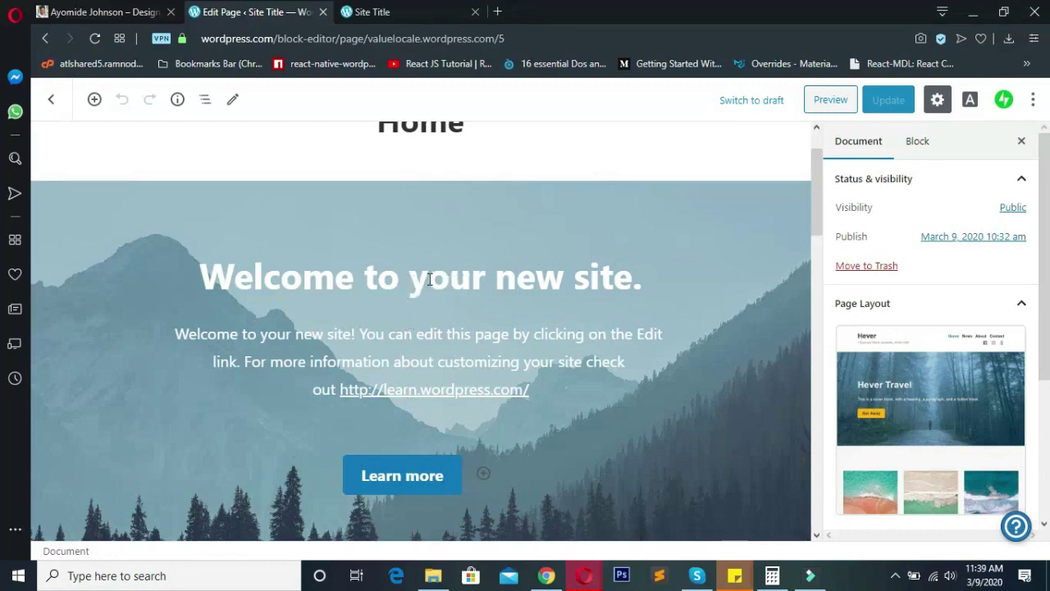
{"action": "left_click", "coordinate": [431, 271]}
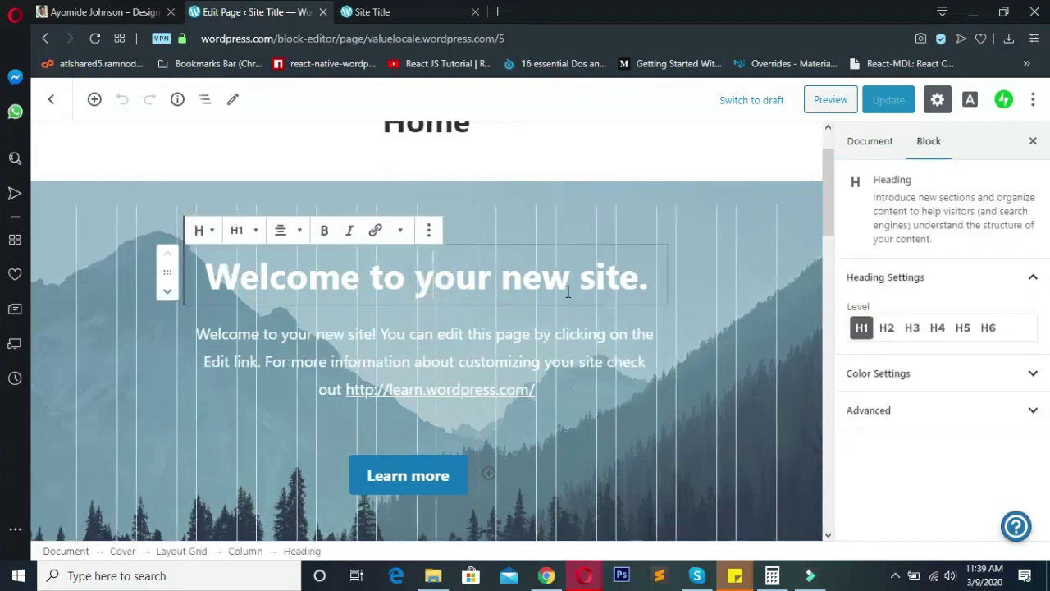
{"action": "left_click", "coordinate": [522, 333]}
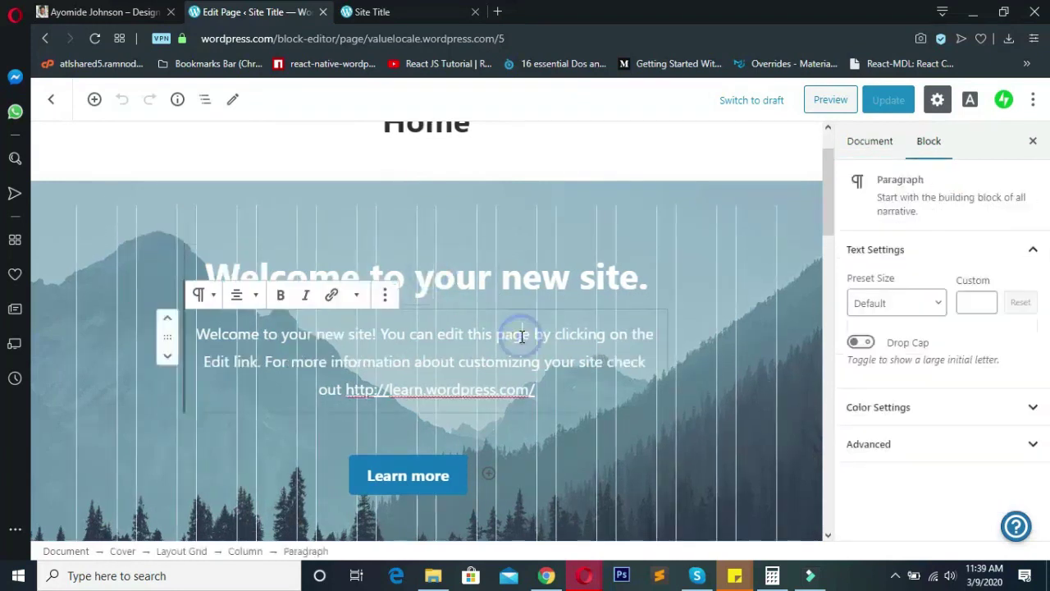
{"action": "left_click", "coordinate": [548, 281]}
{"action": "scroll", "coordinate": [538, 312], "scroll_direction": "down", "scroll_amount": 5}
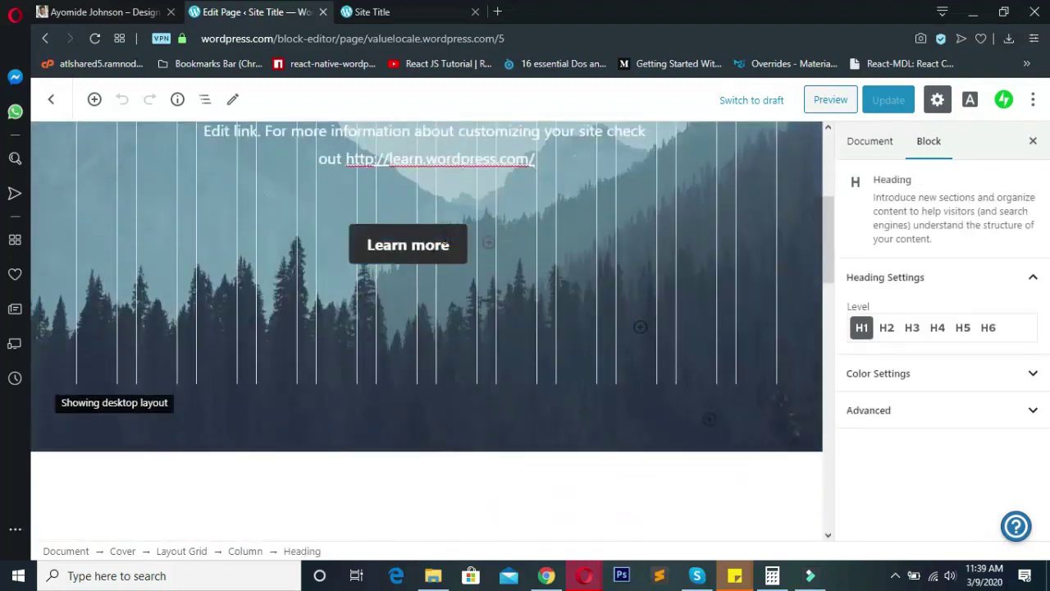
{"action": "scroll", "coordinate": [361, 348], "scroll_direction": "down", "scroll_amount": 3}
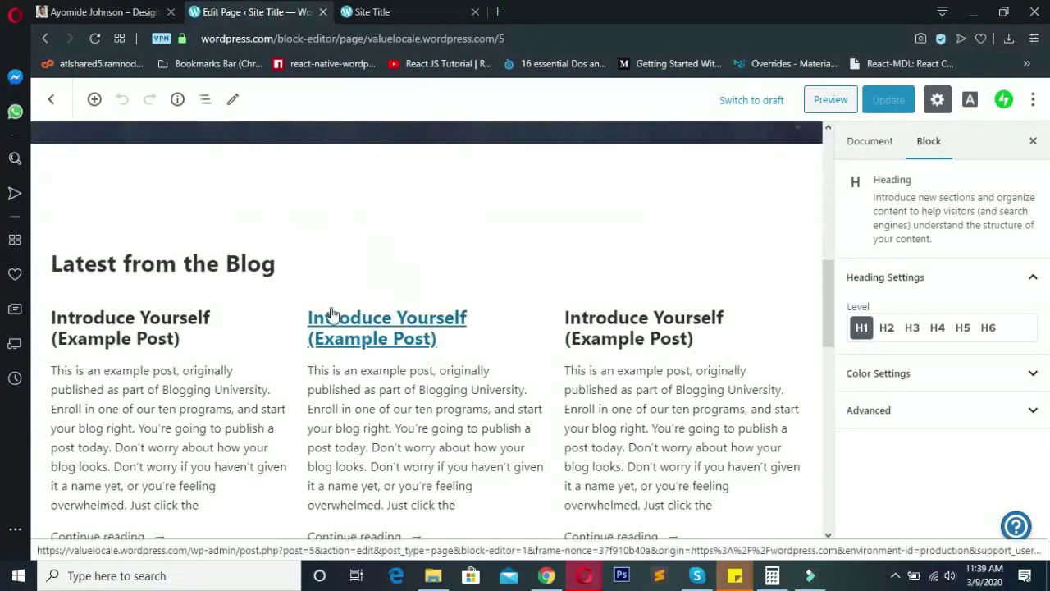
- Step through the Latest from the Blog heading and the black subscribe section blocks
{"action": "left_click", "coordinate": [279, 264]}
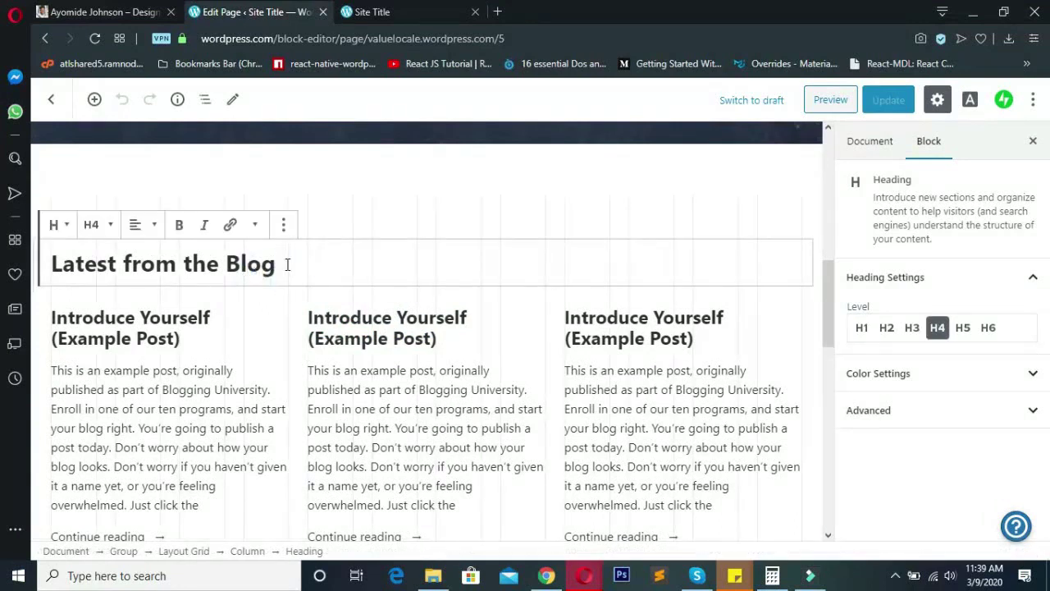
{"action": "type", "text": "ggg"}
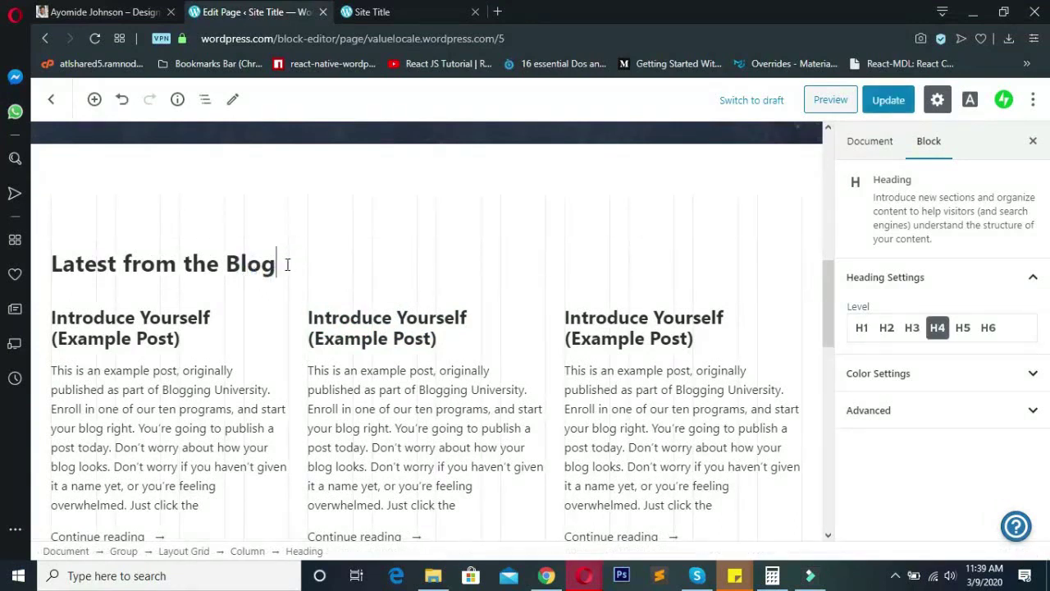
{"action": "scroll", "coordinate": [511, 335], "scroll_direction": "down", "scroll_amount": 5}
{"action": "scroll", "coordinate": [511, 336], "scroll_direction": "up", "scroll_amount": 3}
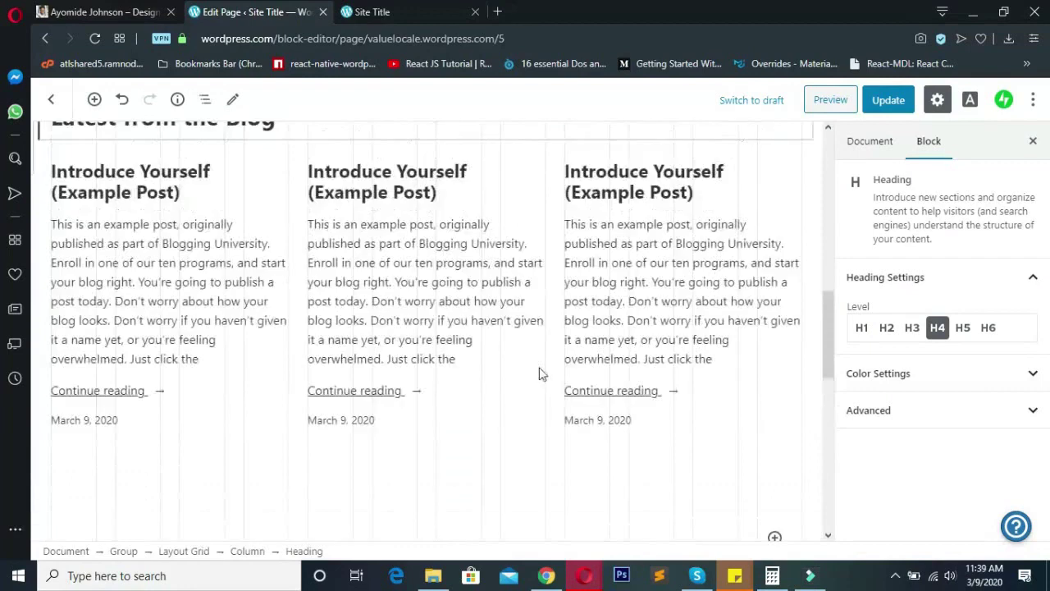
{"action": "scroll", "coordinate": [515, 361], "scroll_direction": "down", "scroll_amount": 3}
{"action": "scroll", "coordinate": [514, 361], "scroll_direction": "down", "scroll_amount": 1}
{"action": "left_click", "coordinate": [451, 402]}
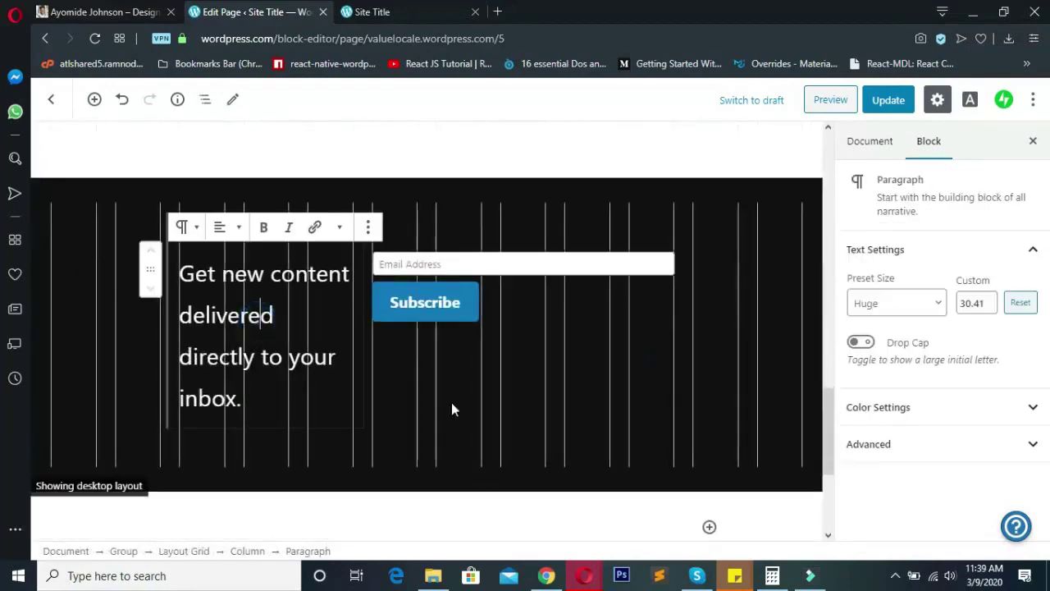
{"action": "left_click", "coordinate": [504, 369]}
{"action": "scroll", "coordinate": [324, 404], "scroll_direction": "down", "scroll_amount": 3}
{"action": "scroll", "coordinate": [325, 406], "scroll_direction": "up", "scroll_amount": 2}
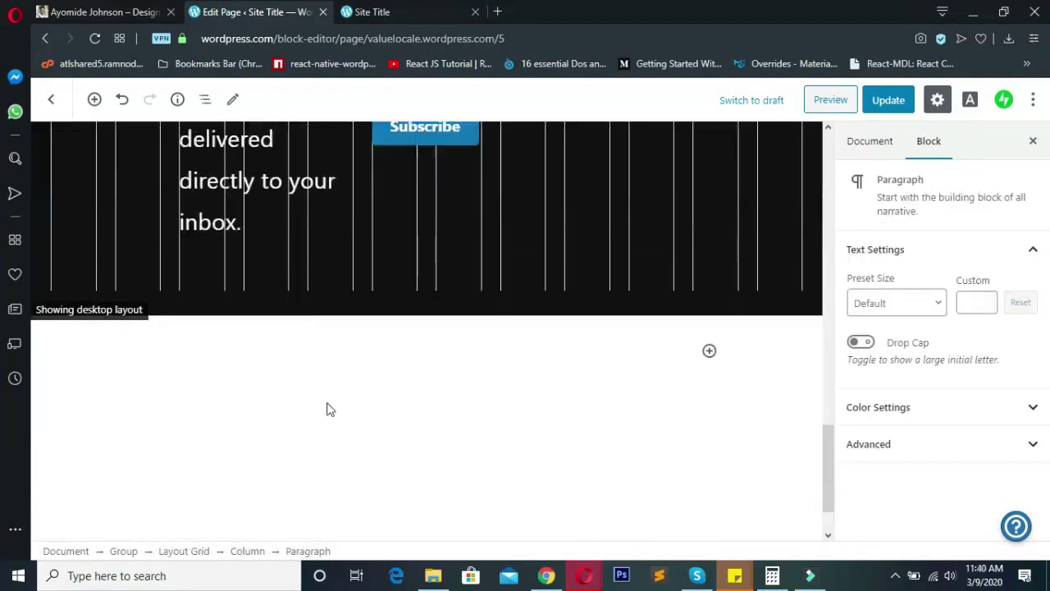
{"action": "left_click_drag", "start_coordinate": [824, 459], "coordinate": [825, 423]}
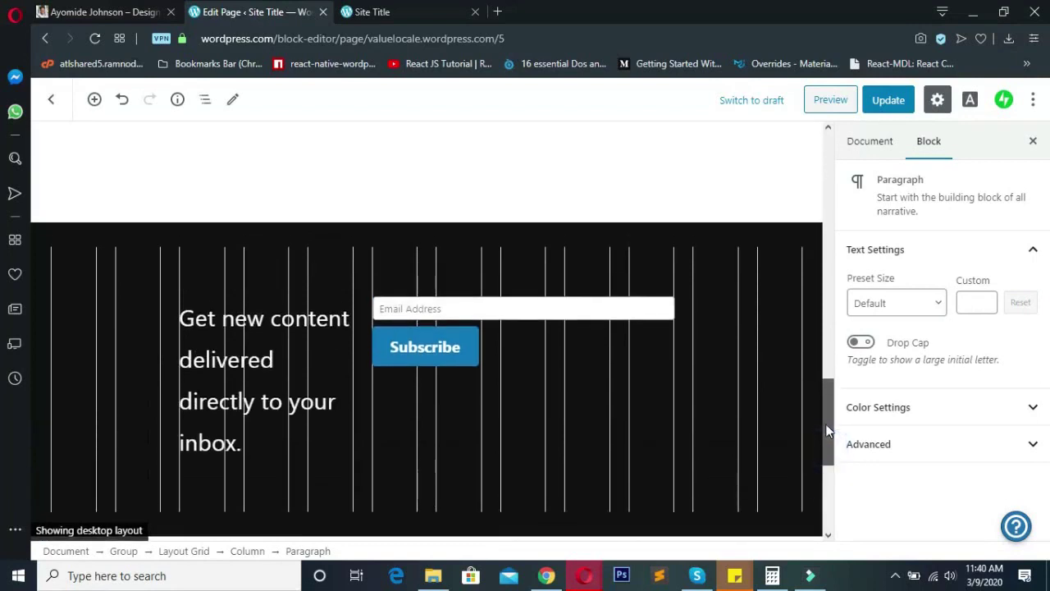
{"action": "left_click", "coordinate": [430, 247]}
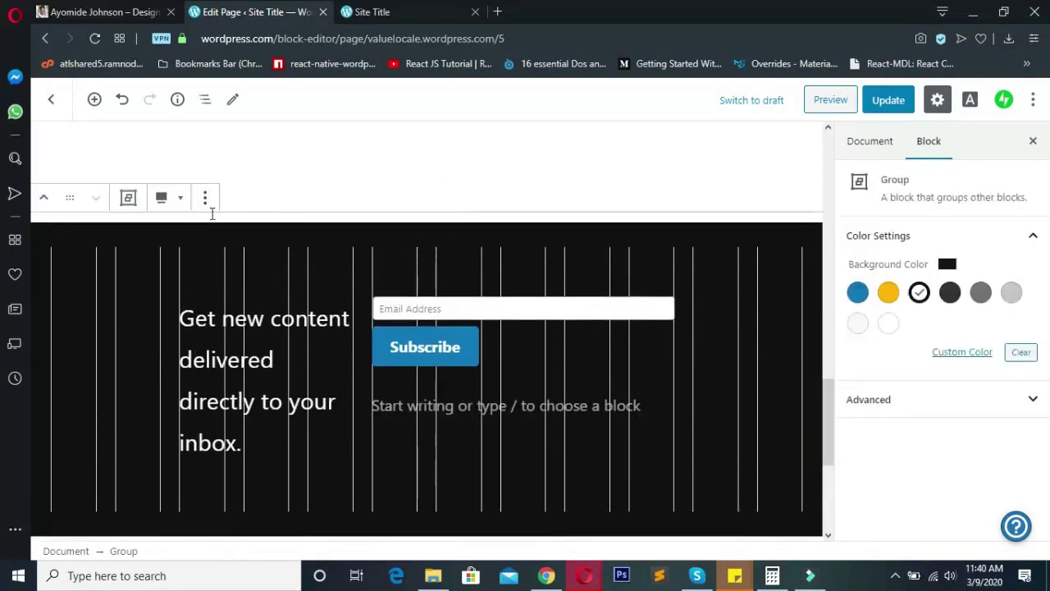
- Remove the black subscribe section from the Home page
{"action": "scroll", "coordinate": [512, 302], "scroll_direction": "up", "scroll_amount": 15}
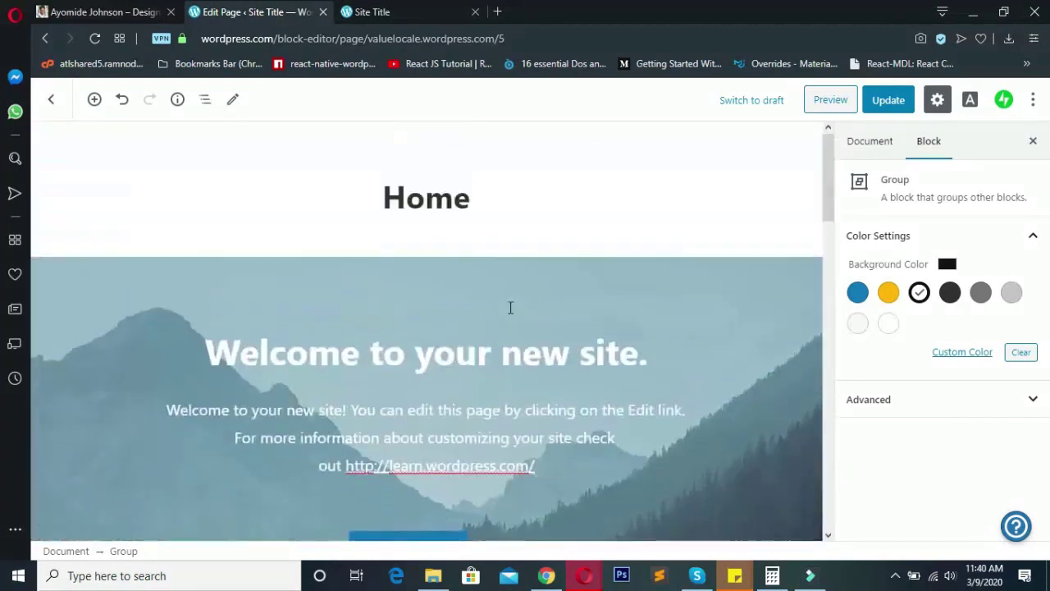
{"action": "scroll", "coordinate": [510, 307], "scroll_direction": "down", "scroll_amount": 15}
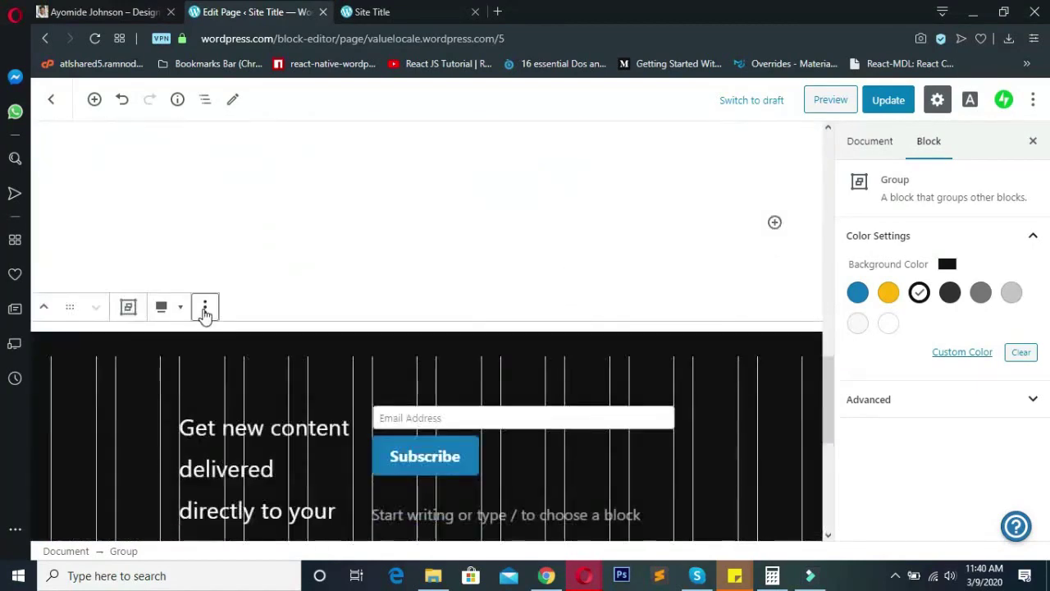
{"action": "left_click", "coordinate": [205, 309]}
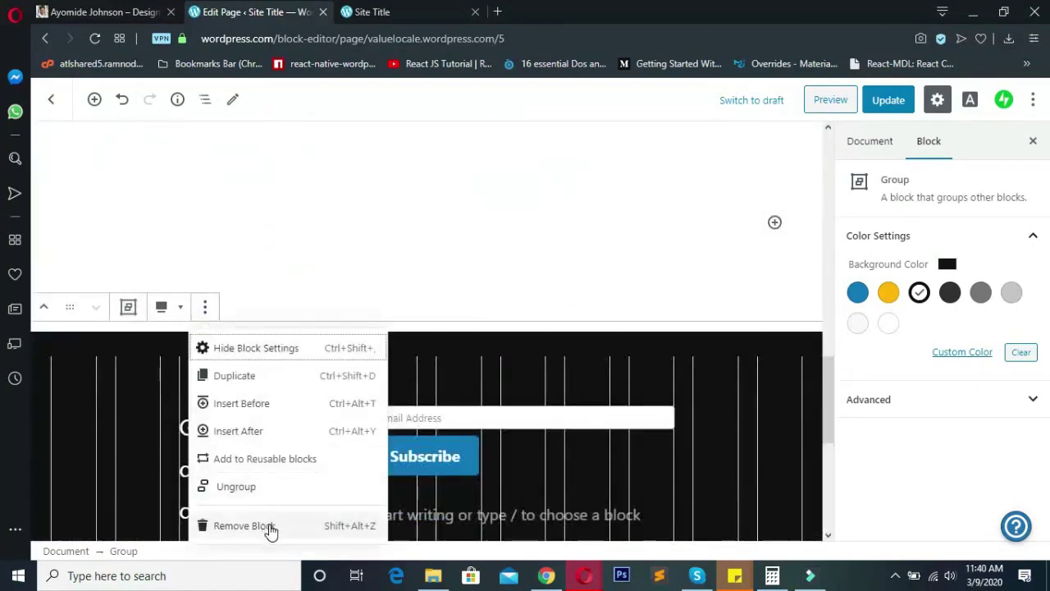
{"action": "left_click", "coordinate": [244, 526]}
- Remove the Latest from the Blog heading block
{"action": "scroll", "coordinate": [558, 405], "scroll_direction": "down", "scroll_amount": 5}
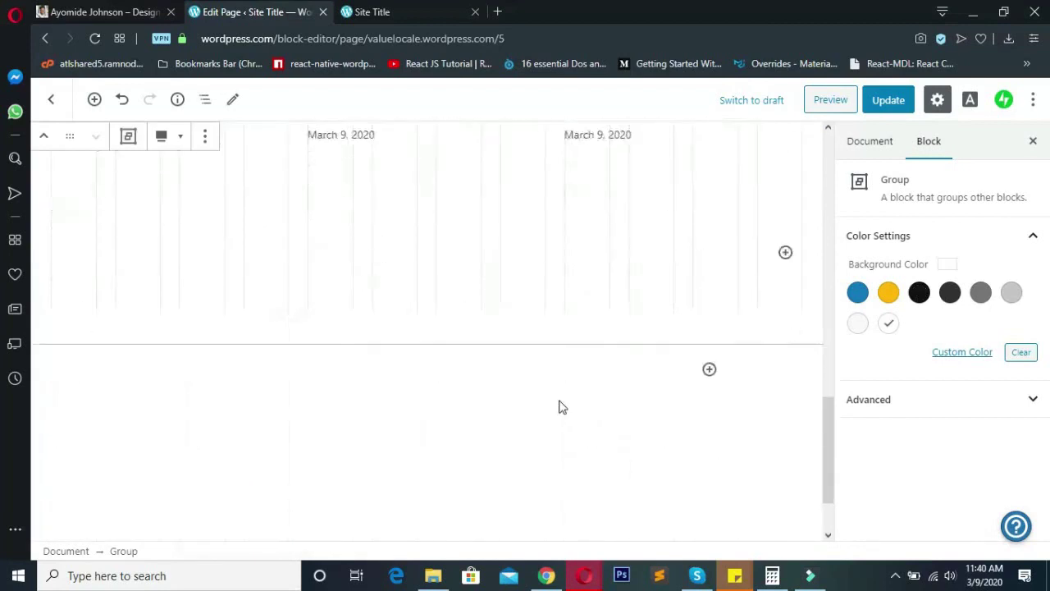
{"action": "left_click", "coordinate": [170, 247]}
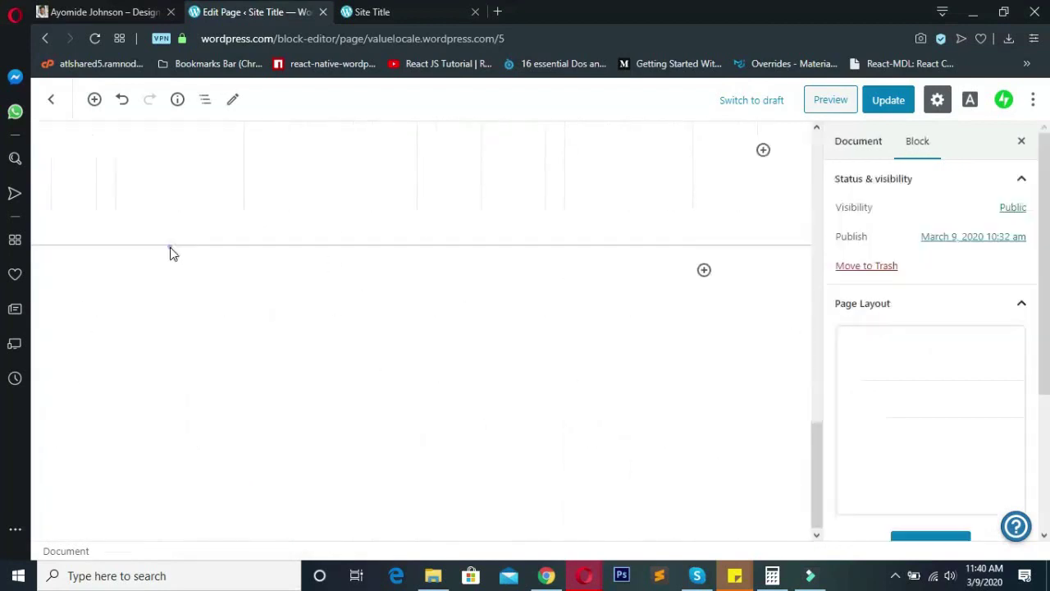
{"action": "scroll", "coordinate": [223, 333], "scroll_direction": "up", "scroll_amount": 3}
{"action": "left_click", "coordinate": [369, 314]}
{"action": "scroll", "coordinate": [254, 360], "scroll_direction": "up", "scroll_amount": 2}
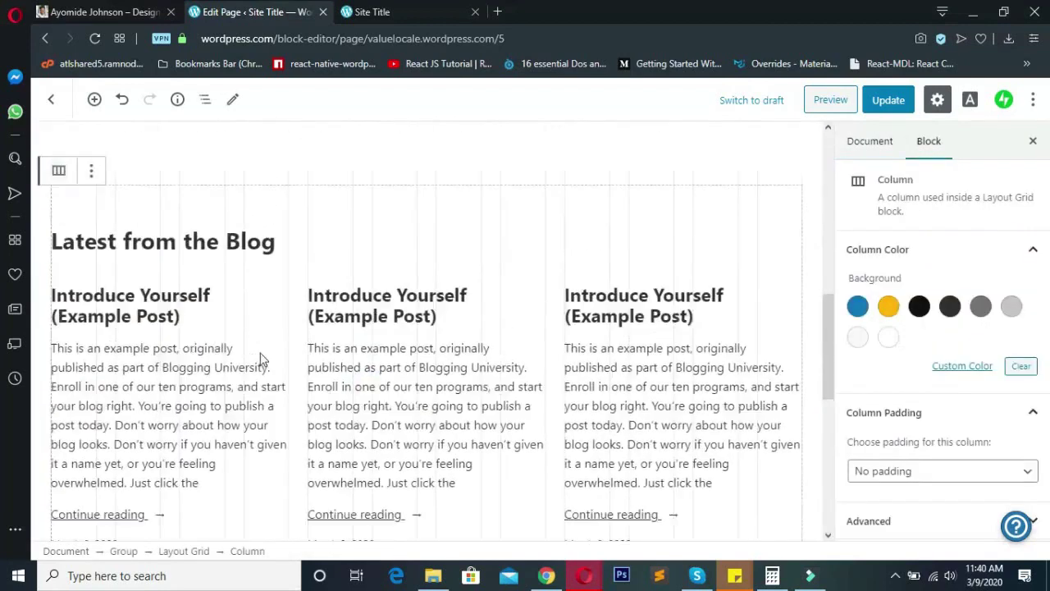
{"action": "left_click", "coordinate": [91, 249]}
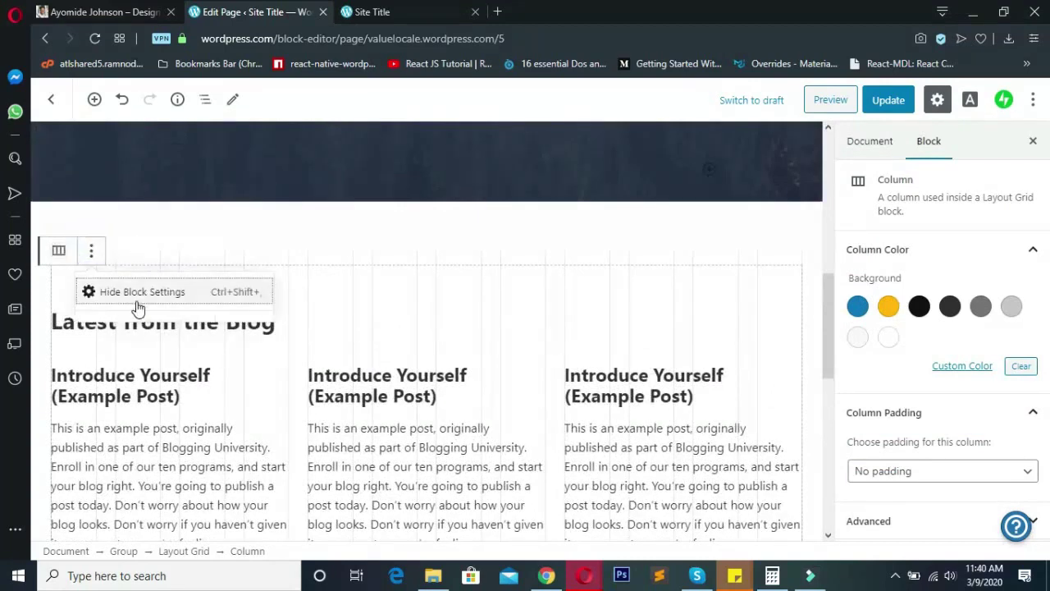
{"action": "left_click", "coordinate": [410, 359]}
{"action": "left_click", "coordinate": [241, 318]}
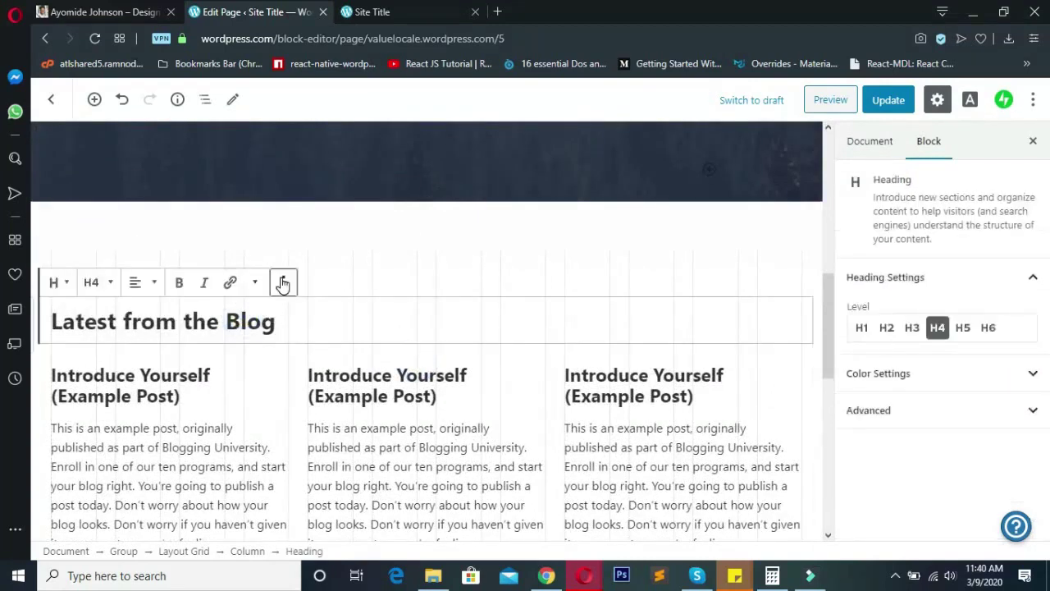
{"action": "left_click", "coordinate": [285, 282]}
{"action": "left_click", "coordinate": [322, 534]}
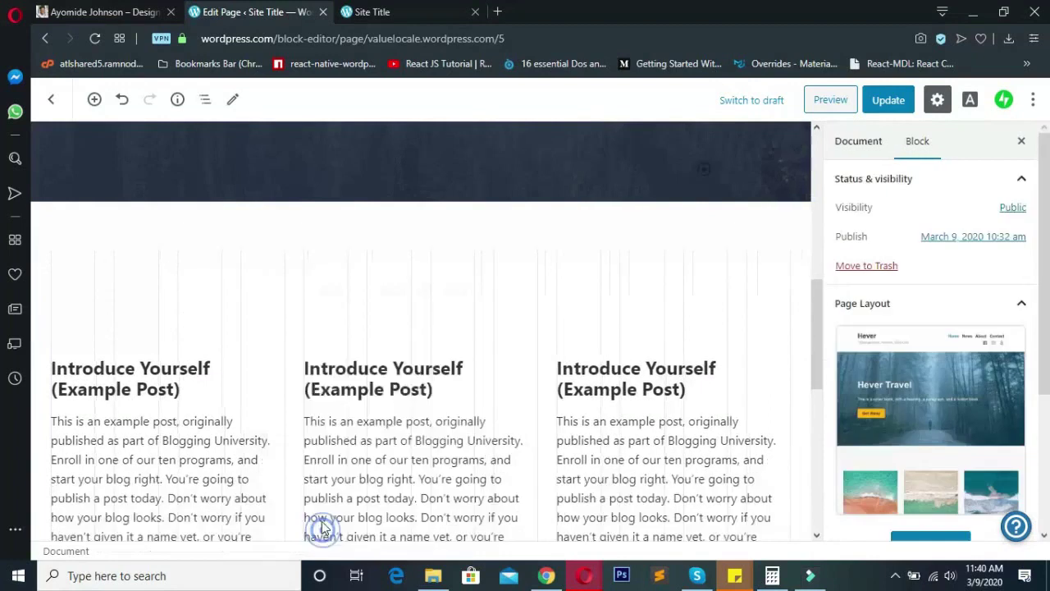
- Remove the Blog Posts block and the empty layout grid below the cover
{"action": "left_click", "coordinate": [237, 302]}
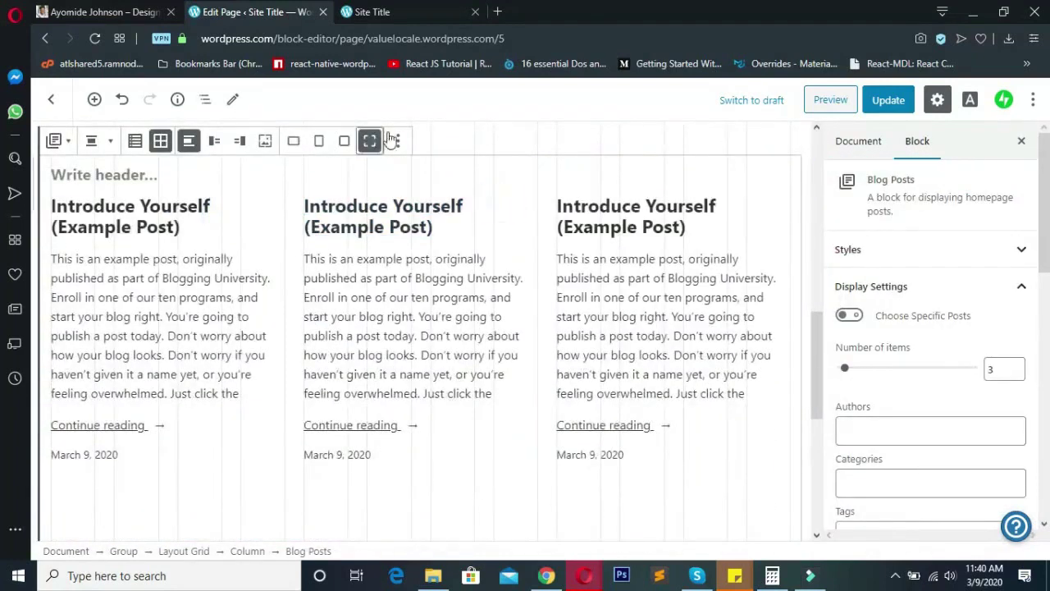
{"action": "left_click", "coordinate": [395, 142]}
{"action": "left_click", "coordinate": [406, 331]}
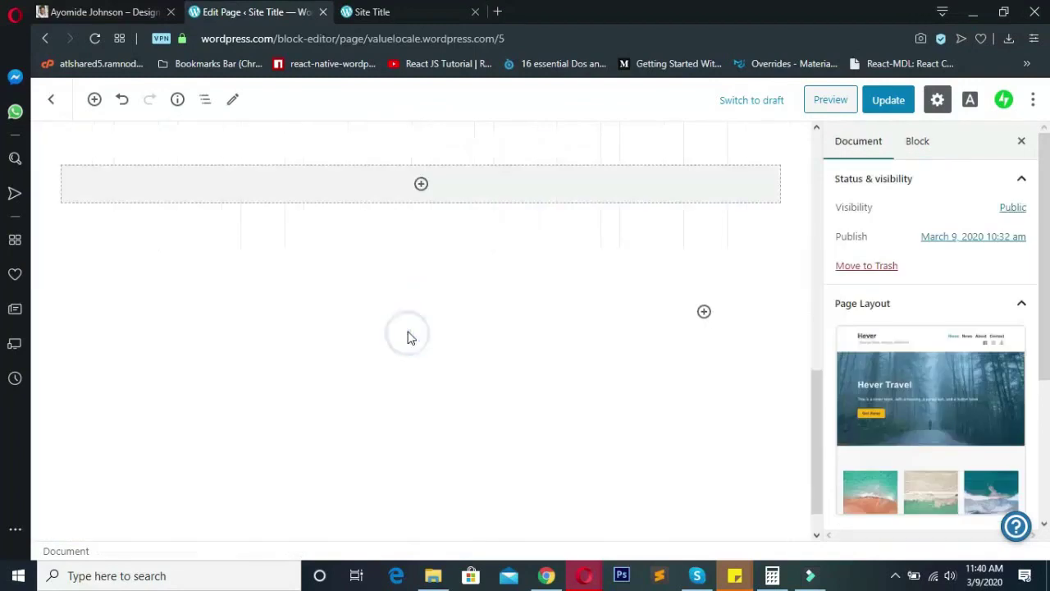
{"action": "left_click", "coordinate": [366, 403]}
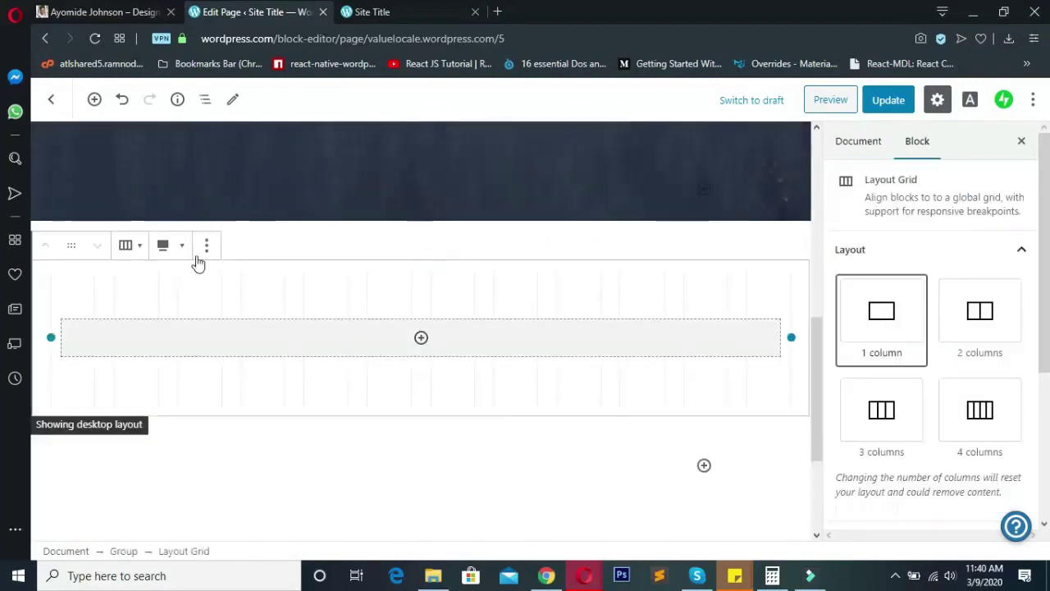
{"action": "left_click", "coordinate": [207, 244]}
{"action": "left_click", "coordinate": [239, 464]}
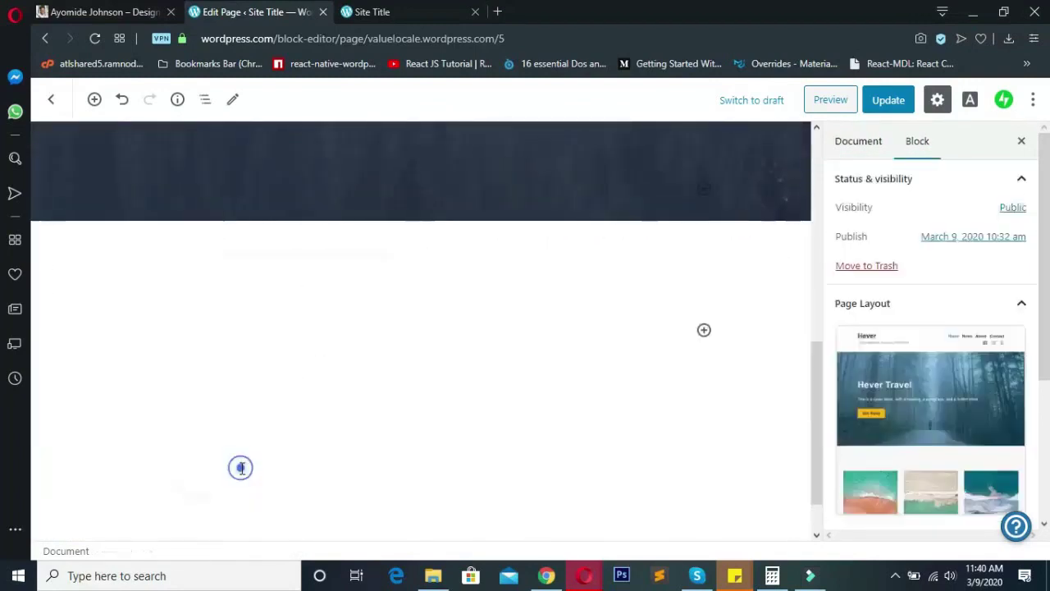
{"action": "left_click", "coordinate": [300, 228]}
{"action": "scroll", "coordinate": [427, 255], "scroll_direction": "up", "scroll_amount": 8}
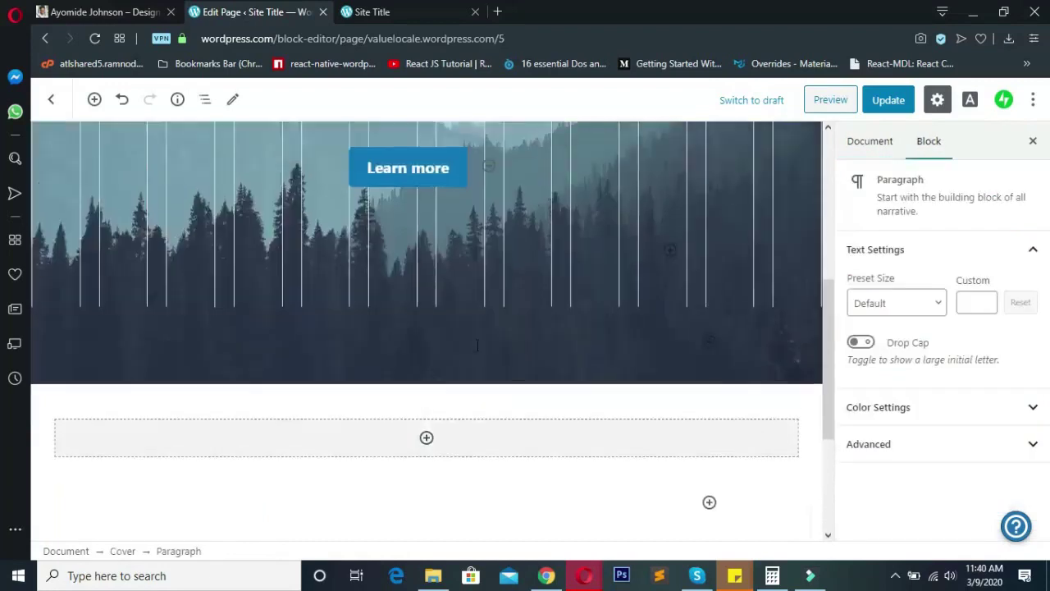
{"action": "scroll", "coordinate": [452, 298], "scroll_direction": "down", "scroll_amount": 3}
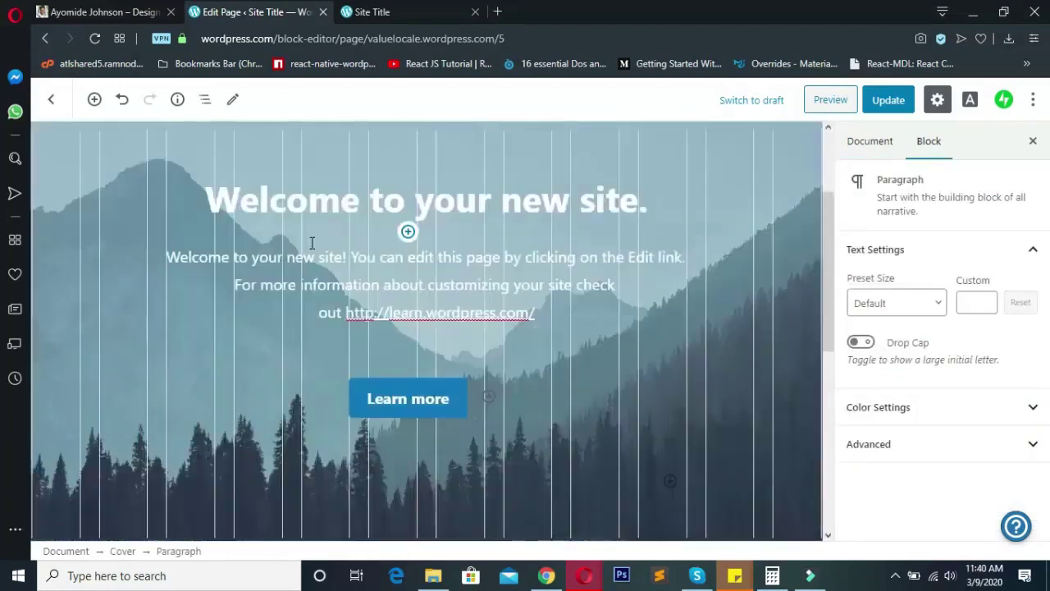
{"action": "left_click", "coordinate": [248, 197]}
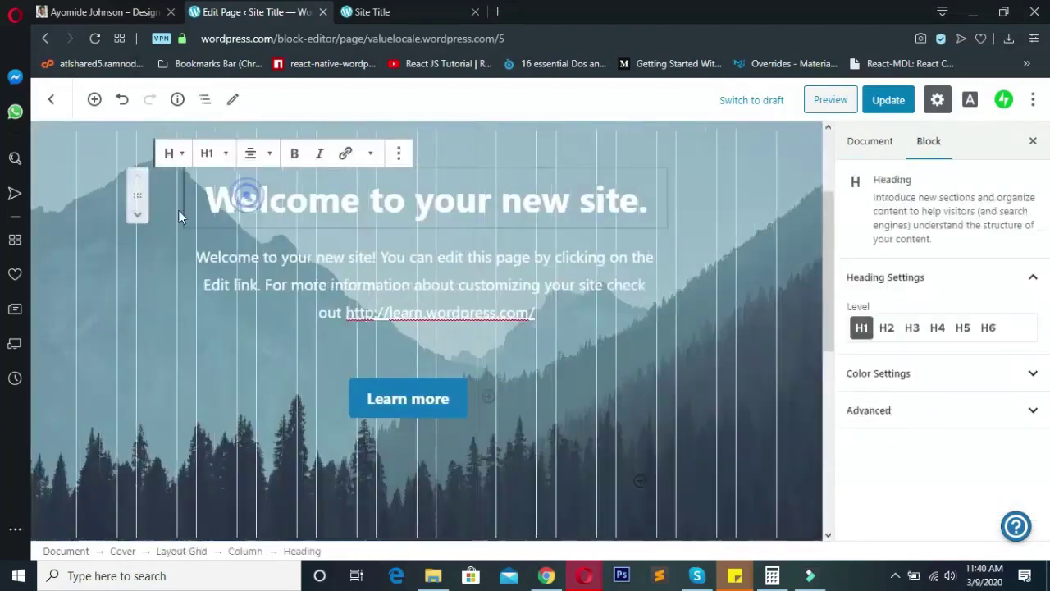
{"action": "left_click", "coordinate": [406, 10]}
{"action": "scroll", "coordinate": [288, 379], "scroll_direction": "down", "scroll_amount": 2}
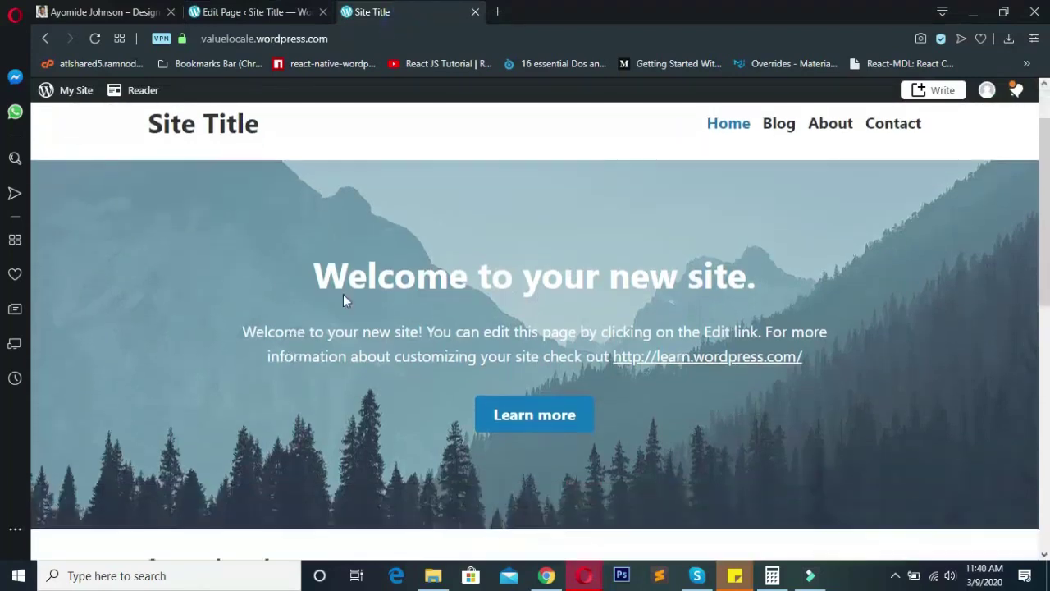
{"action": "scroll", "coordinate": [265, 279], "scroll_direction": "up", "scroll_amount": 1}
{"action": "left_click_drag", "start_coordinate": [278, 256], "coordinate": [754, 408]}
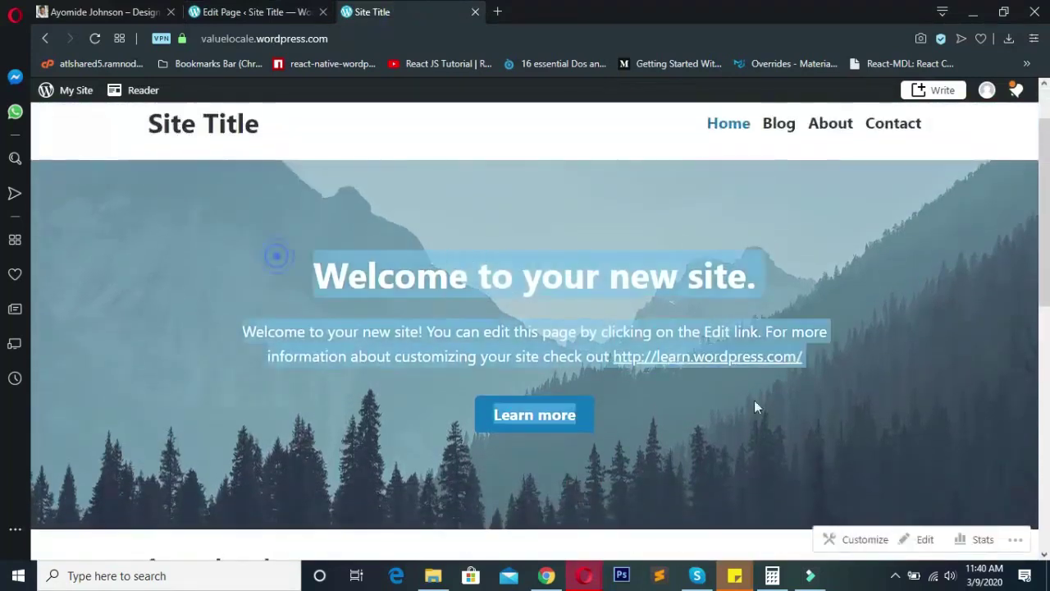
{"action": "left_click", "coordinate": [879, 427]}
{"action": "left_click", "coordinate": [255, 12]}
{"action": "scroll", "coordinate": [459, 285], "scroll_direction": "up", "scroll_amount": 1}
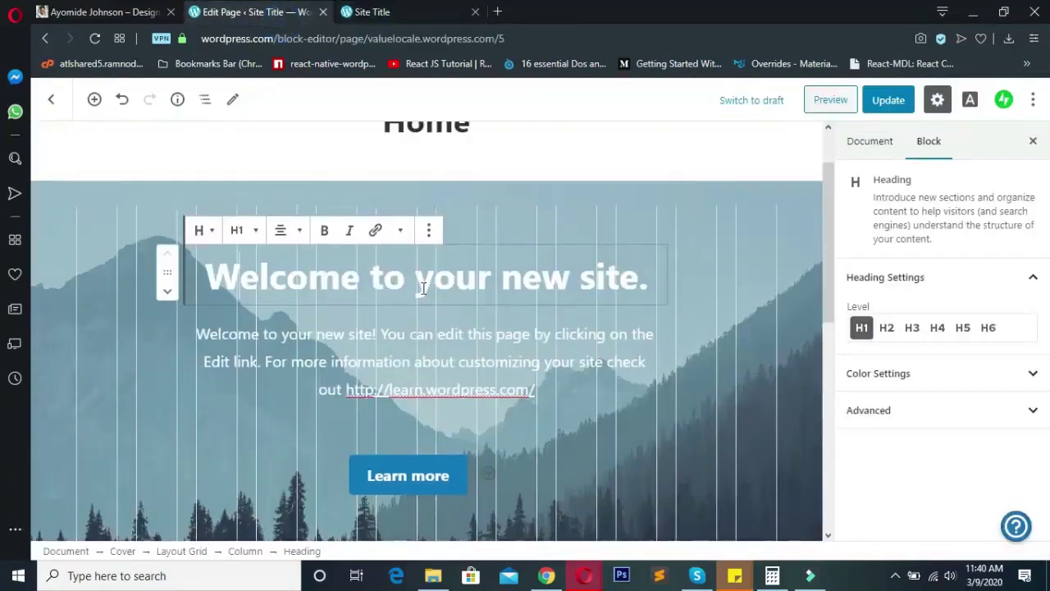
{"action": "left_click", "coordinate": [777, 270]}
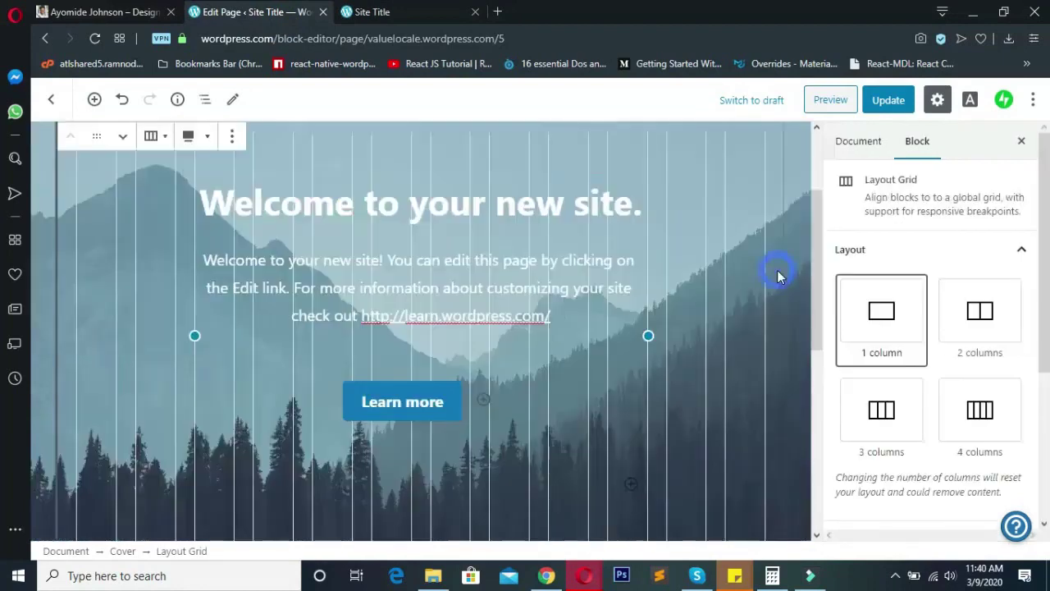
{"action": "scroll", "coordinate": [420, 351], "scroll_direction": "up", "scroll_amount": 1}
{"action": "scroll", "coordinate": [176, 365], "scroll_direction": "down", "scroll_amount": 1}
{"action": "scroll", "coordinate": [175, 365], "scroll_direction": "up", "scroll_amount": 1}
{"action": "left_click", "coordinate": [232, 185]}
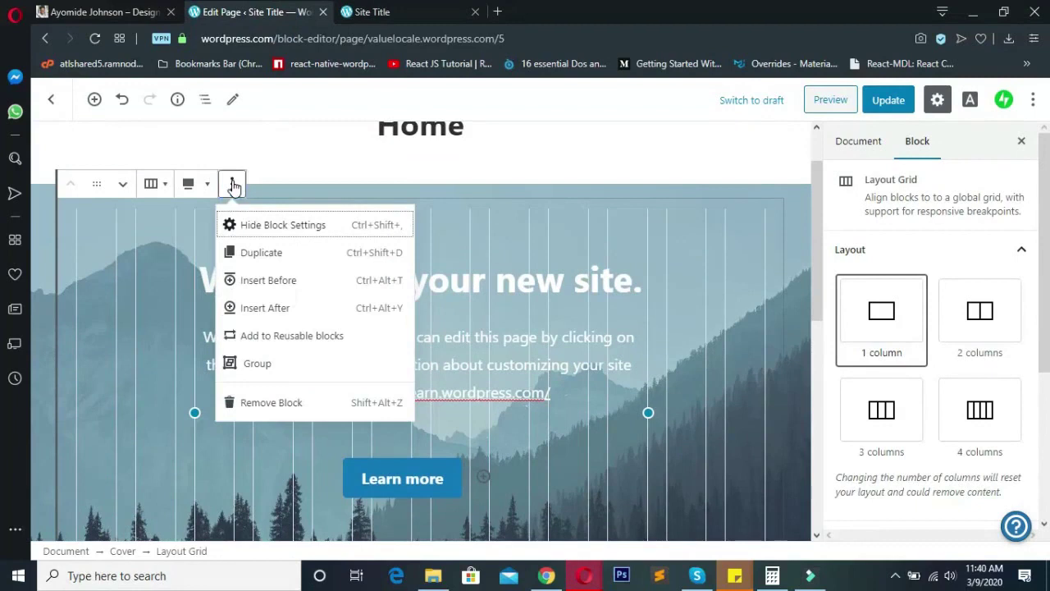
{"action": "left_click", "coordinate": [233, 185]}
{"action": "scroll", "coordinate": [925, 336], "scroll_direction": "down", "scroll_amount": 3}
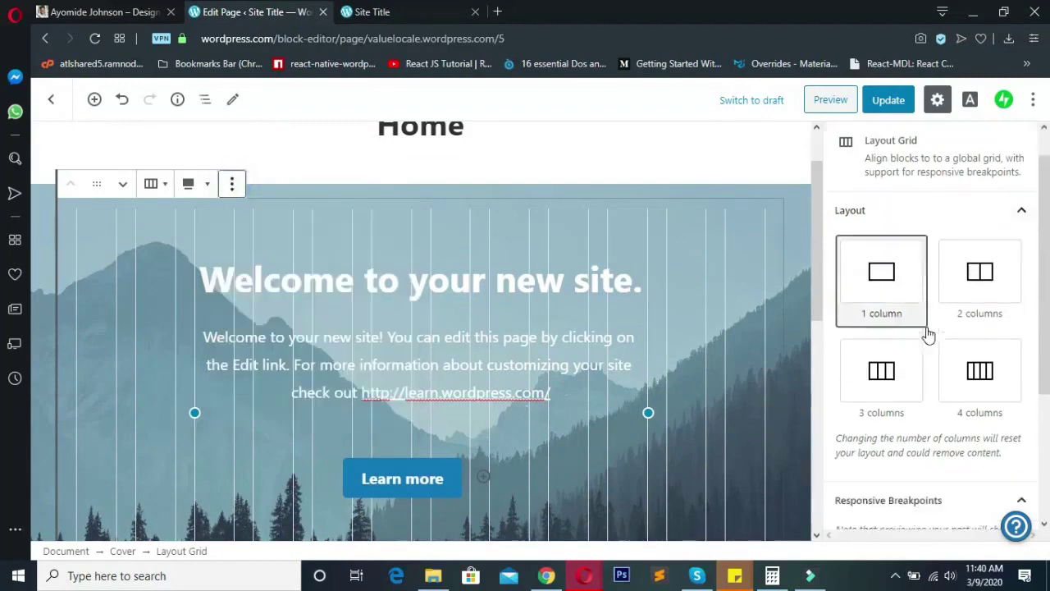
{"action": "left_click", "coordinate": [50, 303]}
{"action": "scroll", "coordinate": [51, 303], "scroll_direction": "down", "scroll_amount": 2}
{"action": "scroll", "coordinate": [48, 302], "scroll_direction": "up", "scroll_amount": 1}
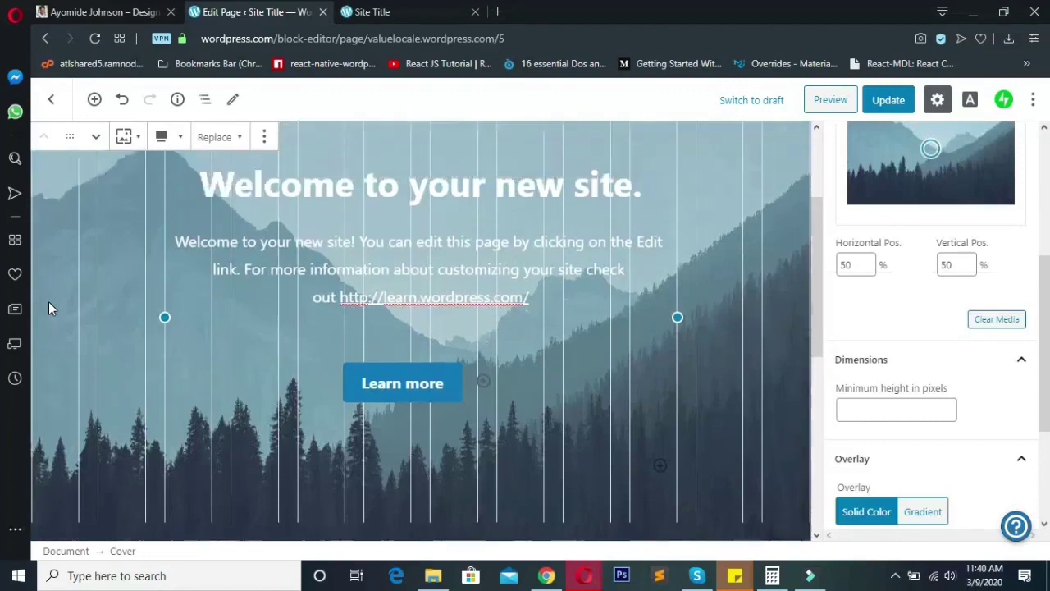
{"action": "left_click", "coordinate": [48, 268]}
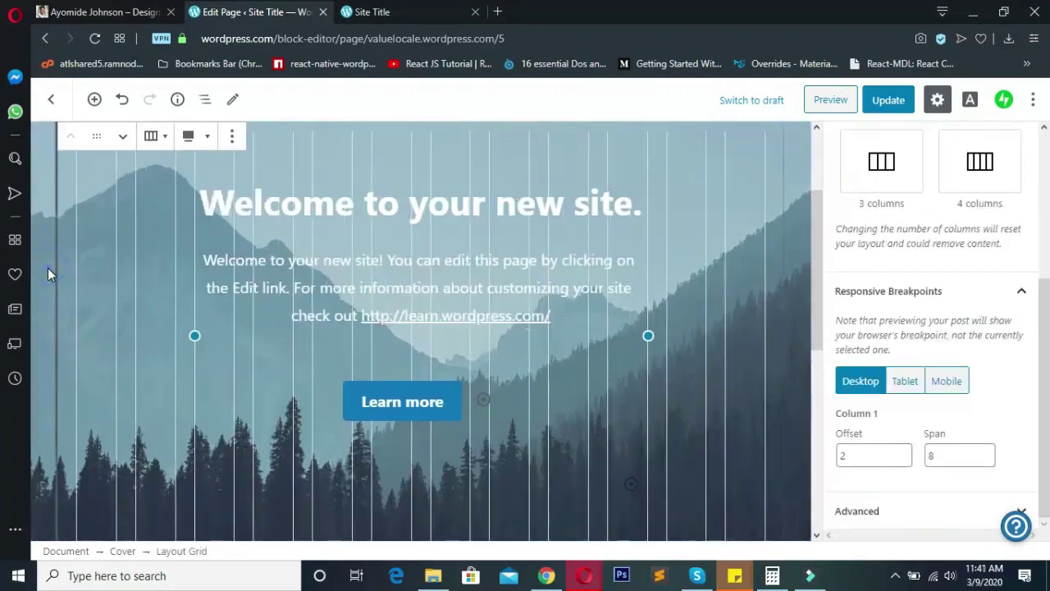
{"action": "left_click", "coordinate": [47, 267]}
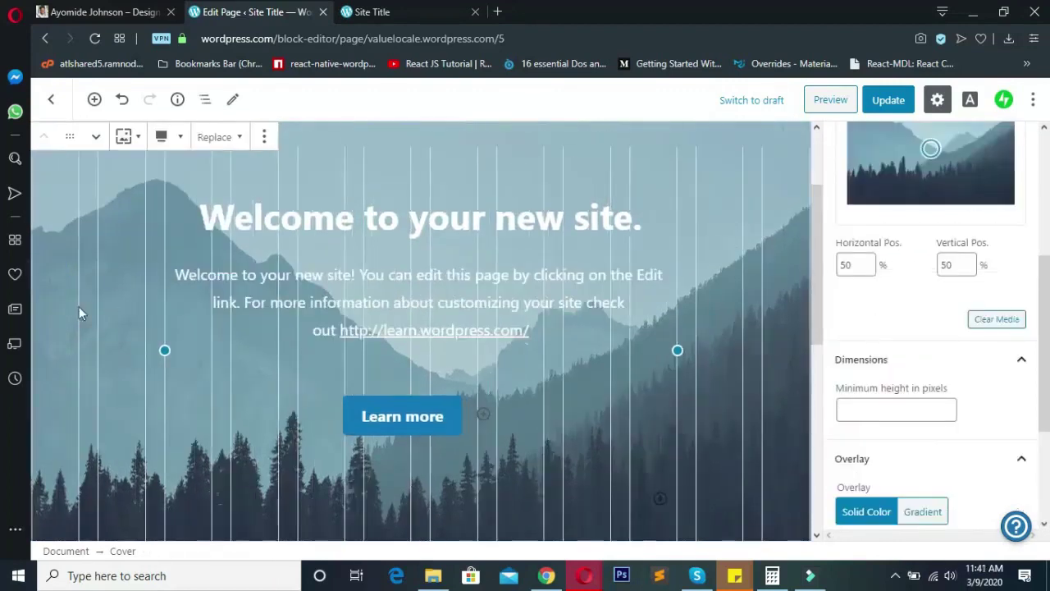
{"action": "scroll", "coordinate": [940, 338], "scroll_direction": "up", "scroll_amount": 3}
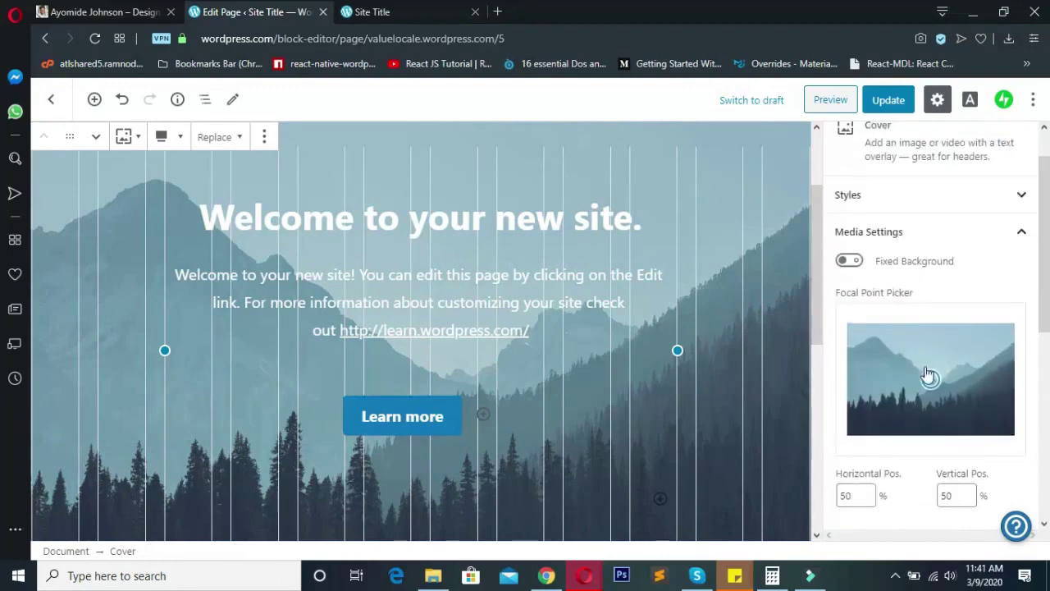
{"action": "scroll", "coordinate": [921, 384], "scroll_direction": "up", "scroll_amount": 1}
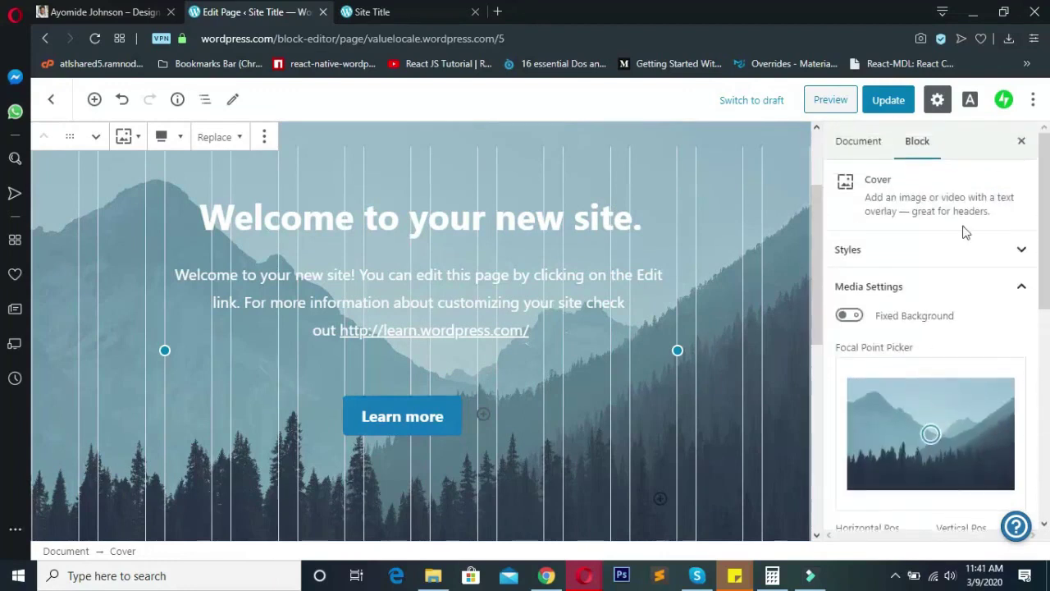
{"action": "scroll", "coordinate": [959, 389], "scroll_direction": "down", "scroll_amount": 7}
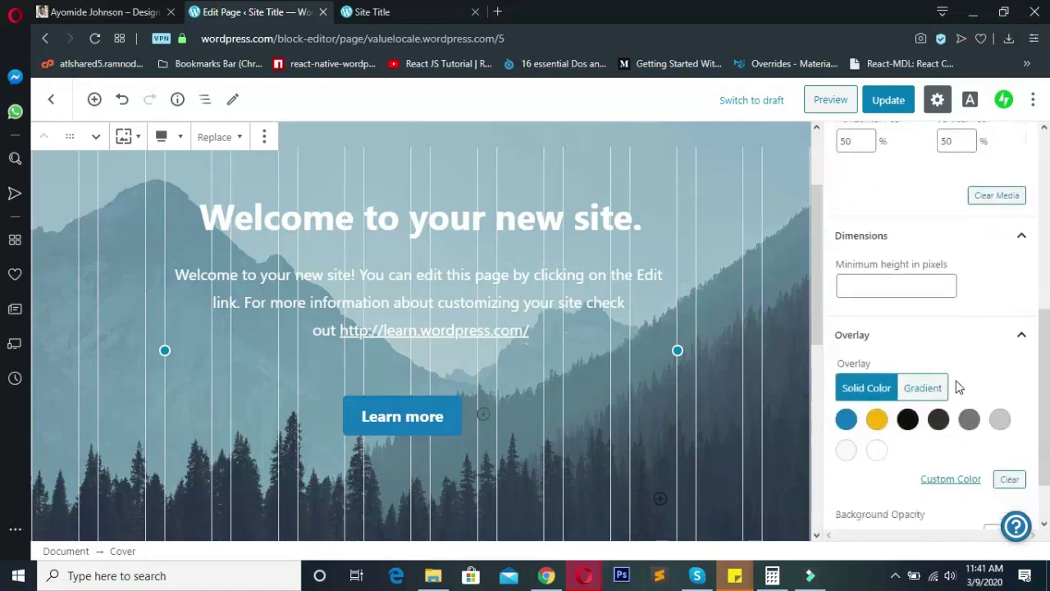
{"action": "scroll", "coordinate": [959, 388], "scroll_direction": "down", "scroll_amount": 1}
{"action": "scroll", "coordinate": [957, 386], "scroll_direction": "up", "scroll_amount": 2}
{"action": "scroll", "coordinate": [956, 386], "scroll_direction": "down", "scroll_amount": 2}
{"action": "scroll", "coordinate": [965, 375], "scroll_direction": "up", "scroll_amount": 7}
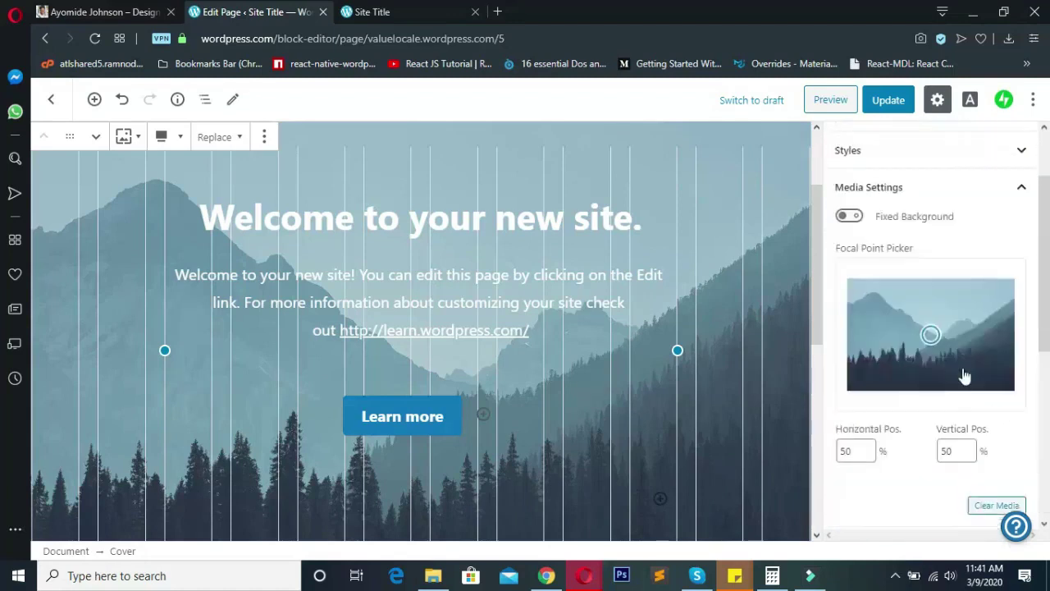
{"action": "scroll", "coordinate": [964, 328], "scroll_direction": "down", "scroll_amount": 1}
{"action": "scroll", "coordinate": [919, 302], "scroll_direction": "up", "scroll_amount": 1}
{"action": "scroll", "coordinate": [985, 458], "scroll_direction": "down", "scroll_amount": 1}
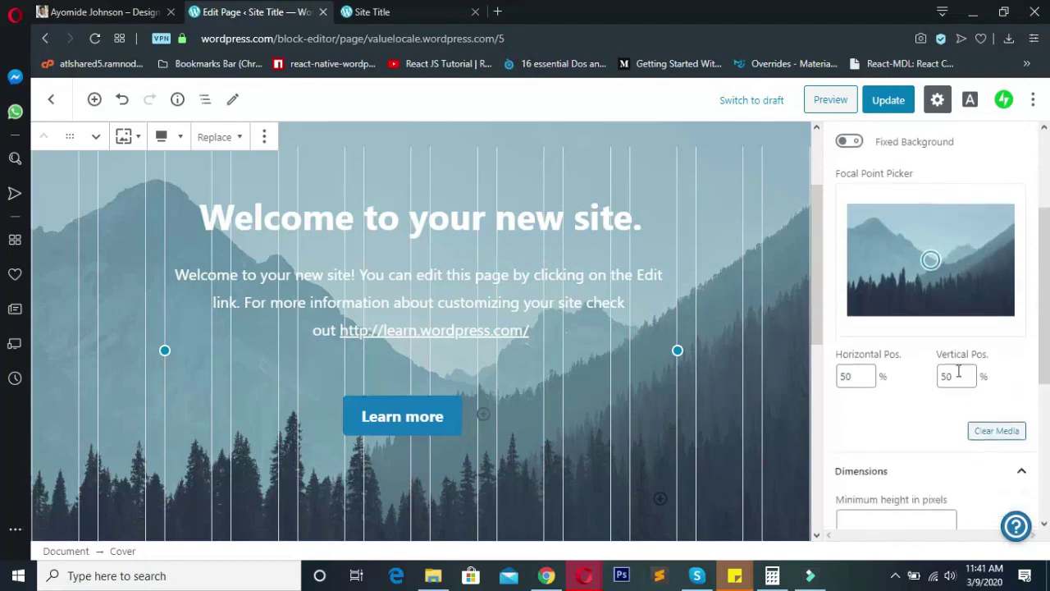
- Clear the mountain image from the Cover block
{"action": "left_click", "coordinate": [987, 434]}
{"action": "scroll", "coordinate": [697, 361], "scroll_direction": "up", "scroll_amount": 2}
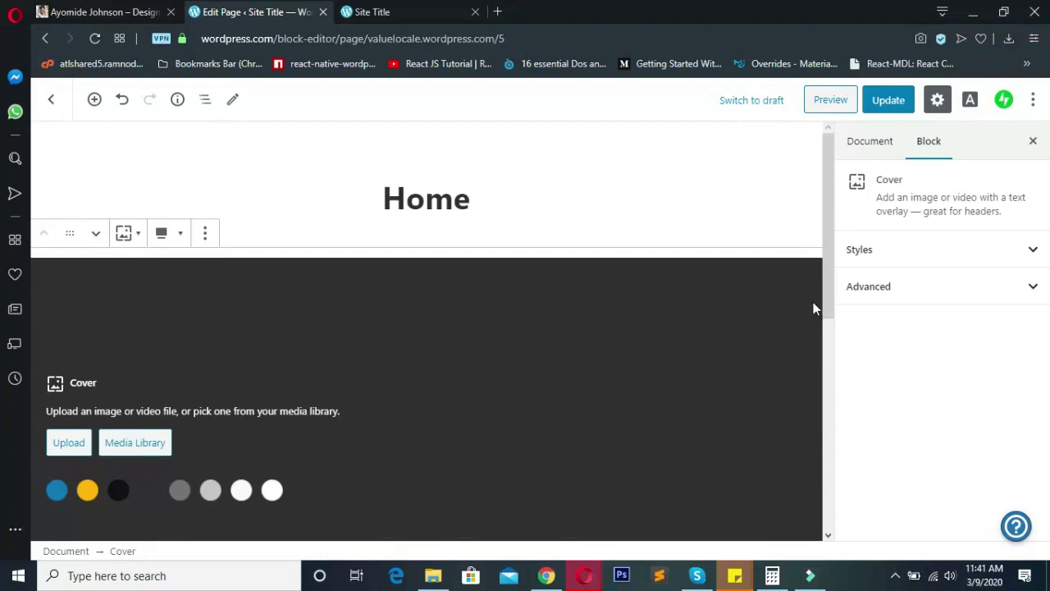
{"action": "scroll", "coordinate": [84, 398], "scroll_direction": "down", "scroll_amount": 1}
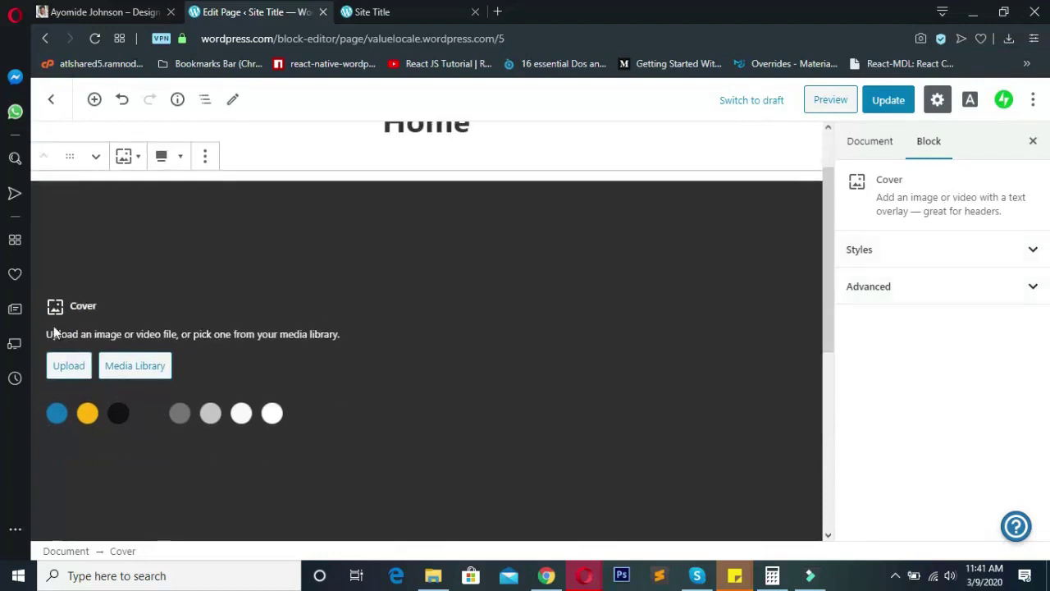
{"action": "left_click_drag", "start_coordinate": [43, 335], "coordinate": [306, 346]}
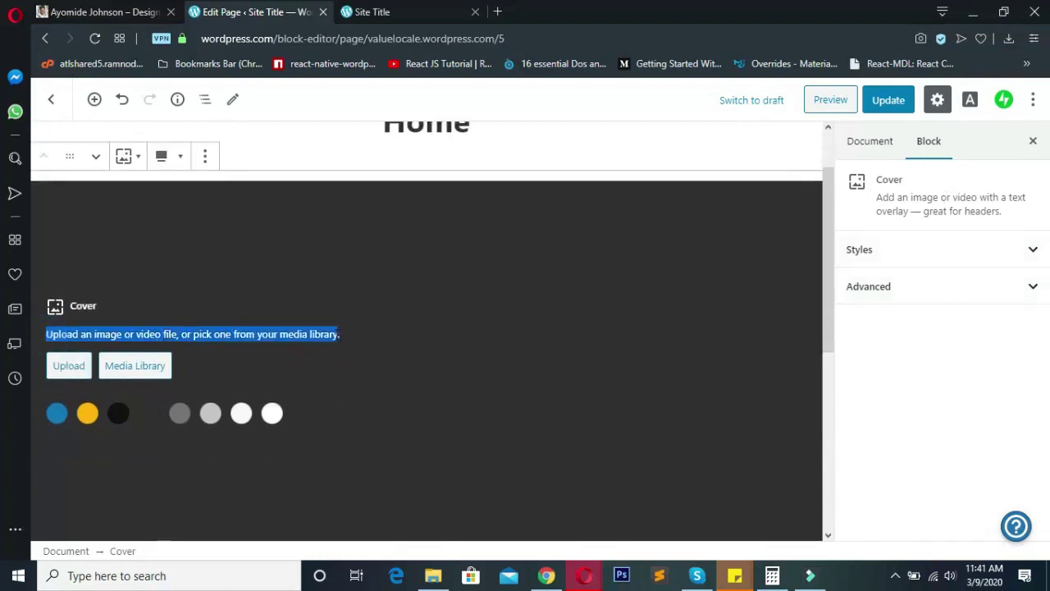
{"action": "left_click", "coordinate": [391, 335]}
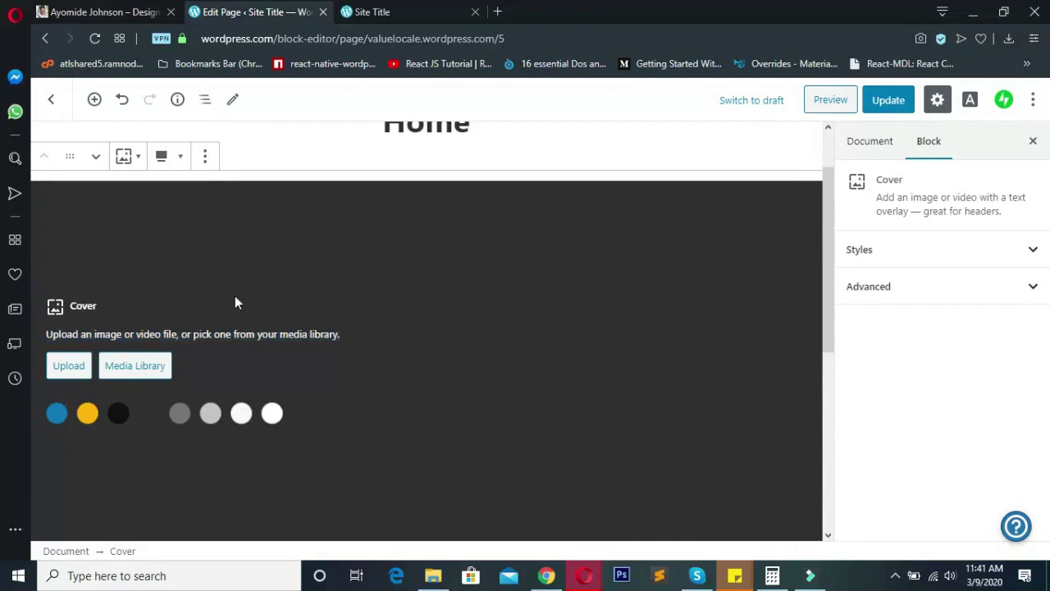
- Upload the kicks shoe photo from Downloads into the cover
{"action": "left_click", "coordinate": [70, 365]}
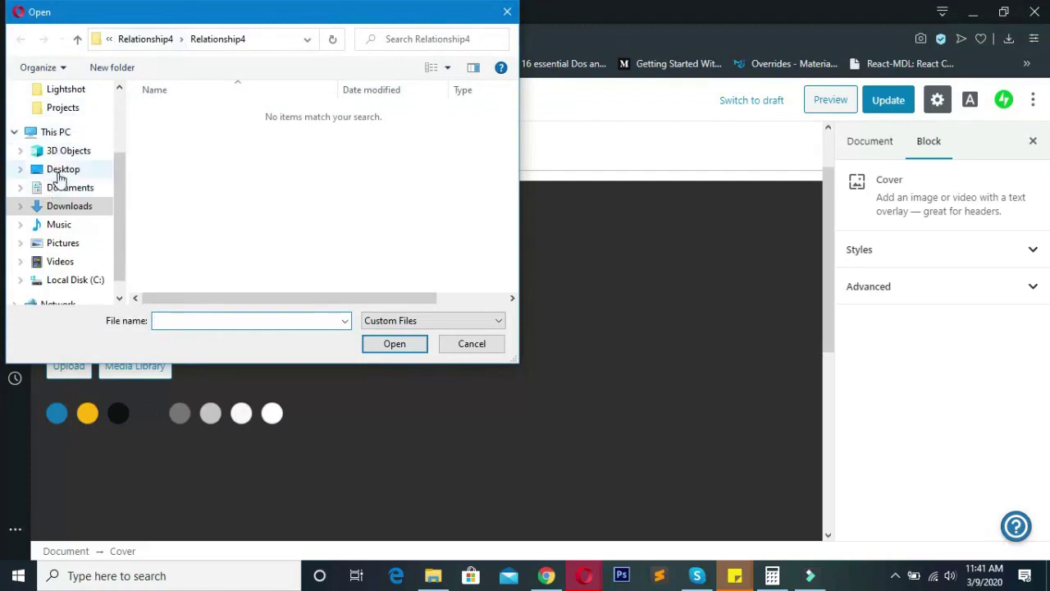
{"action": "left_click", "coordinate": [54, 206]}
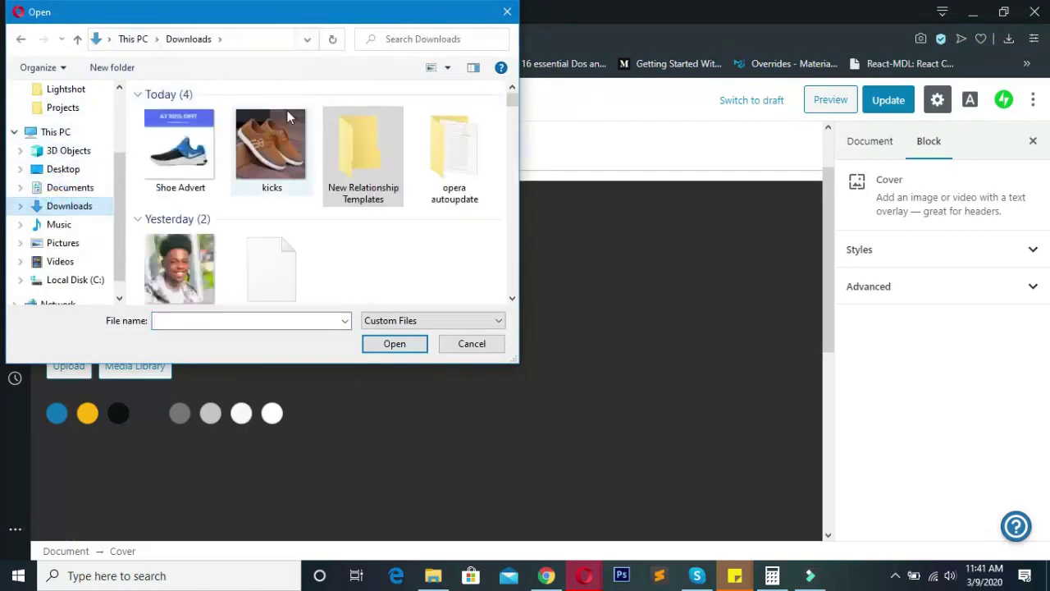
{"action": "left_click", "coordinate": [285, 144]}
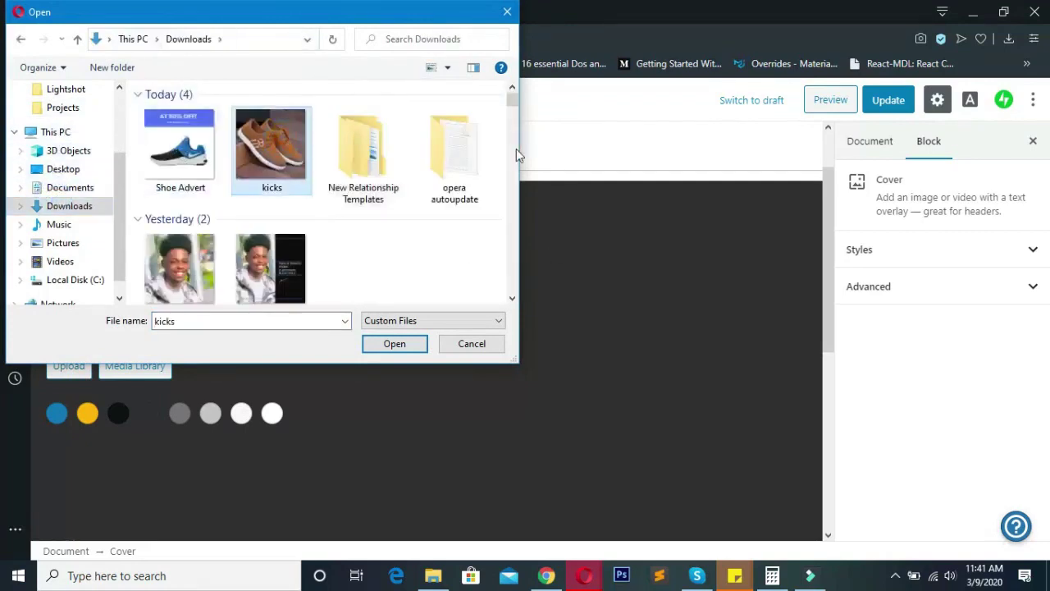
{"action": "left_click", "coordinate": [391, 342]}
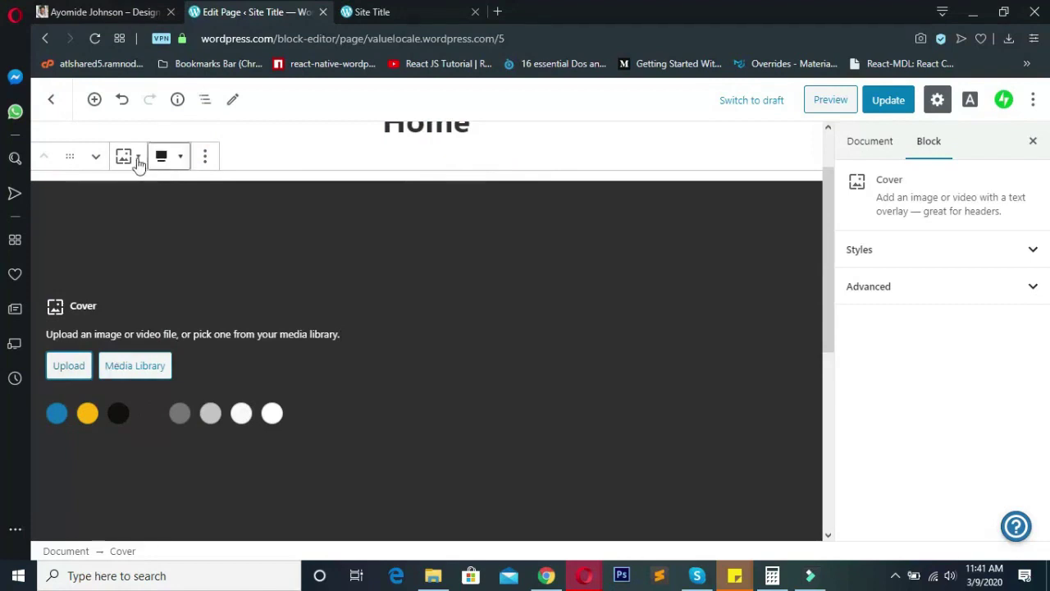
- Update the Home page with the shoe photo as the cover background, then switch to the live site
{"action": "scroll", "coordinate": [466, 377], "scroll_direction": "down", "scroll_amount": 2}
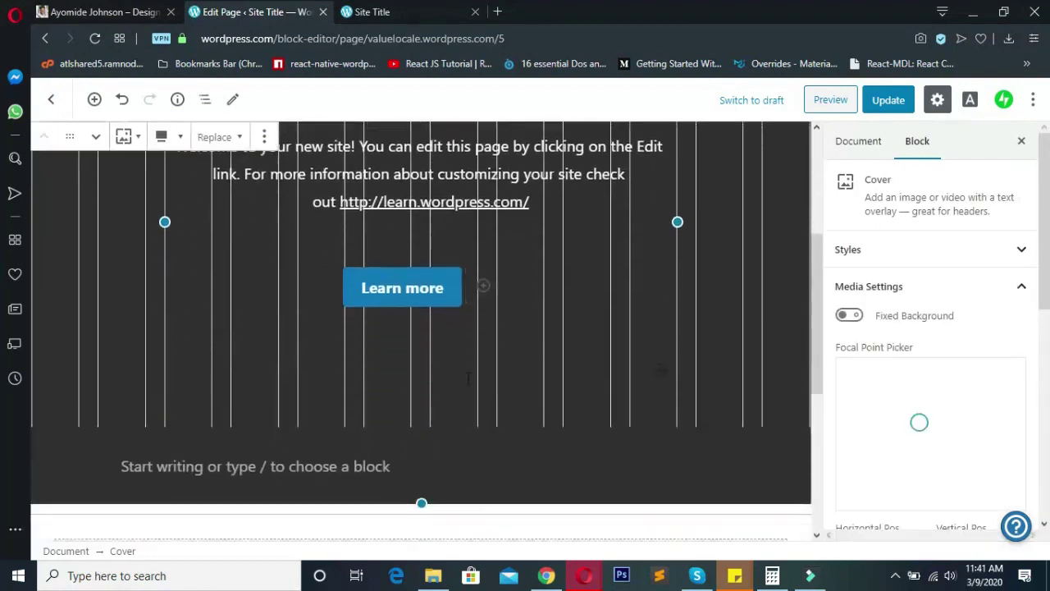
{"action": "scroll", "coordinate": [467, 377], "scroll_direction": "up", "scroll_amount": 2}
{"action": "scroll", "coordinate": [497, 340], "scroll_direction": "down", "scroll_amount": 2}
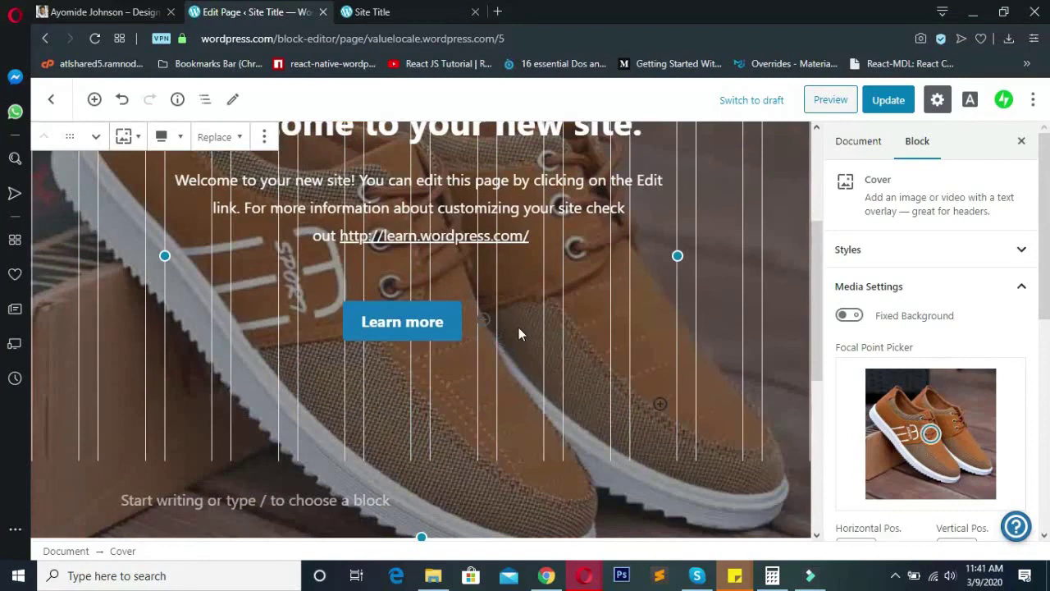
{"action": "scroll", "coordinate": [652, 427], "scroll_direction": "up", "scroll_amount": 2}
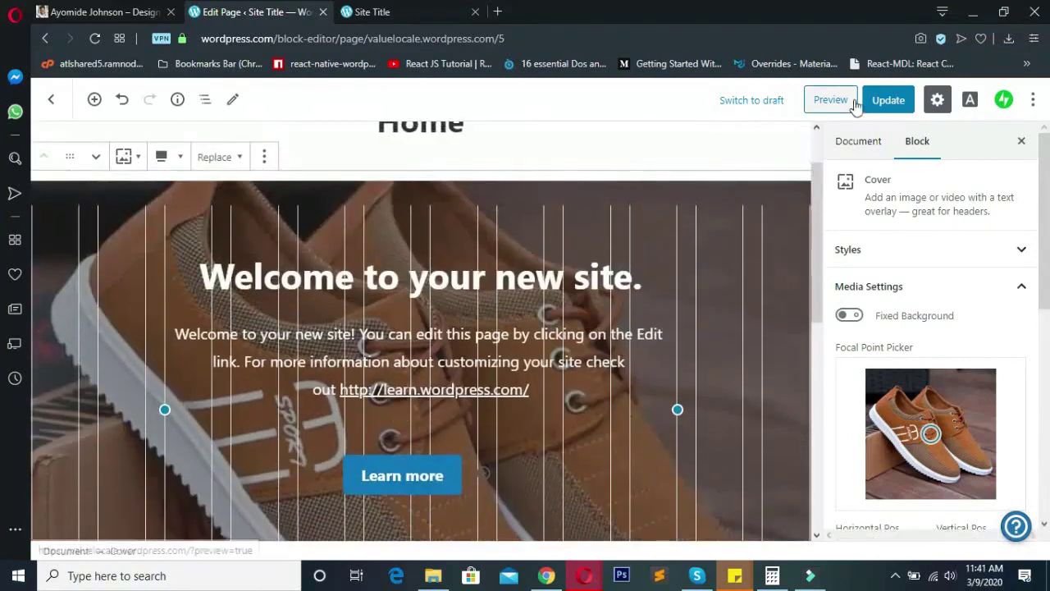
{"action": "scroll", "coordinate": [407, 270], "scroll_direction": "up", "scroll_amount": 1}
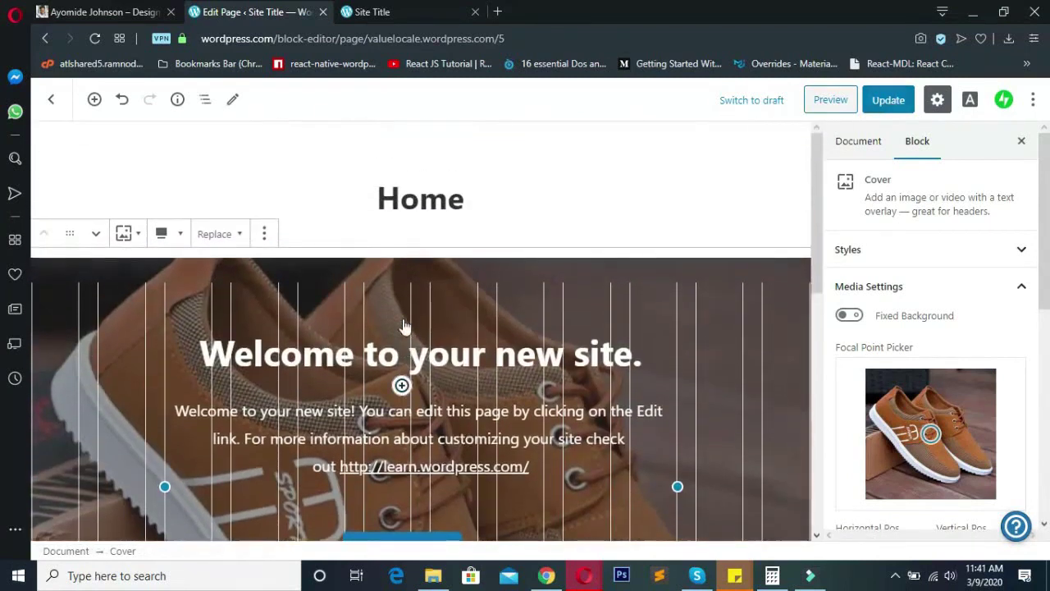
{"action": "scroll", "coordinate": [403, 326], "scroll_direction": "down", "scroll_amount": 1}
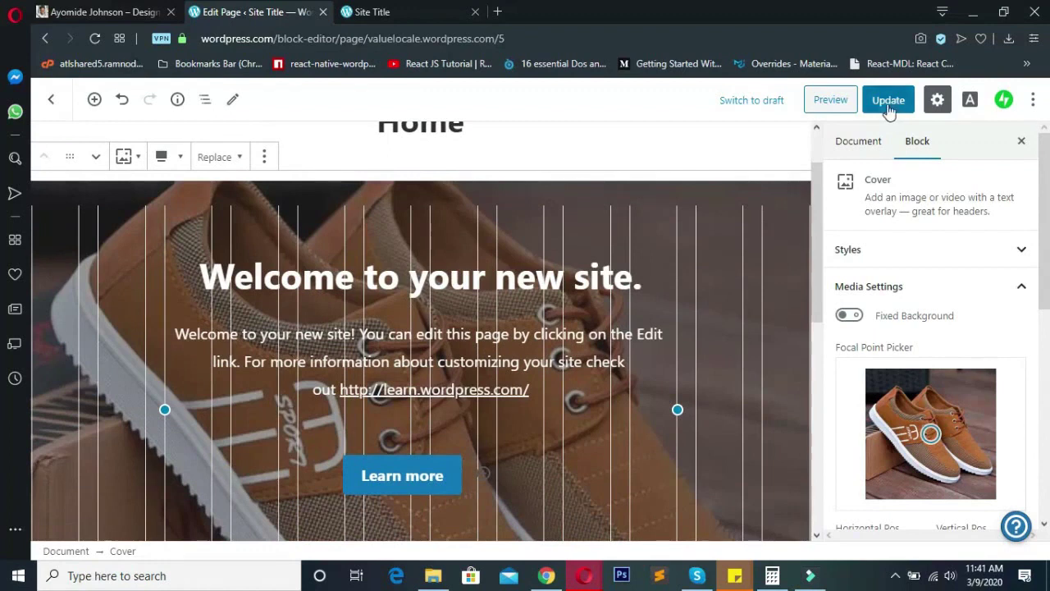
{"action": "left_click", "coordinate": [890, 103]}
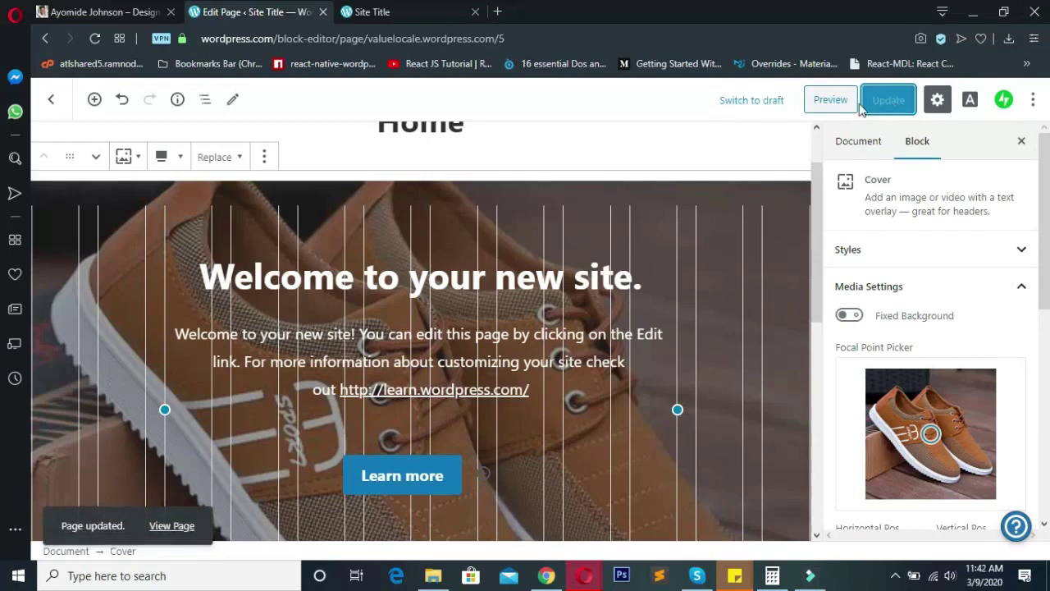
{"action": "left_click", "coordinate": [407, 10]}
- Reload the live site and scroll to confirm the brown shoe photo behind the welcome heading
{"action": "left_click", "coordinate": [94, 42]}
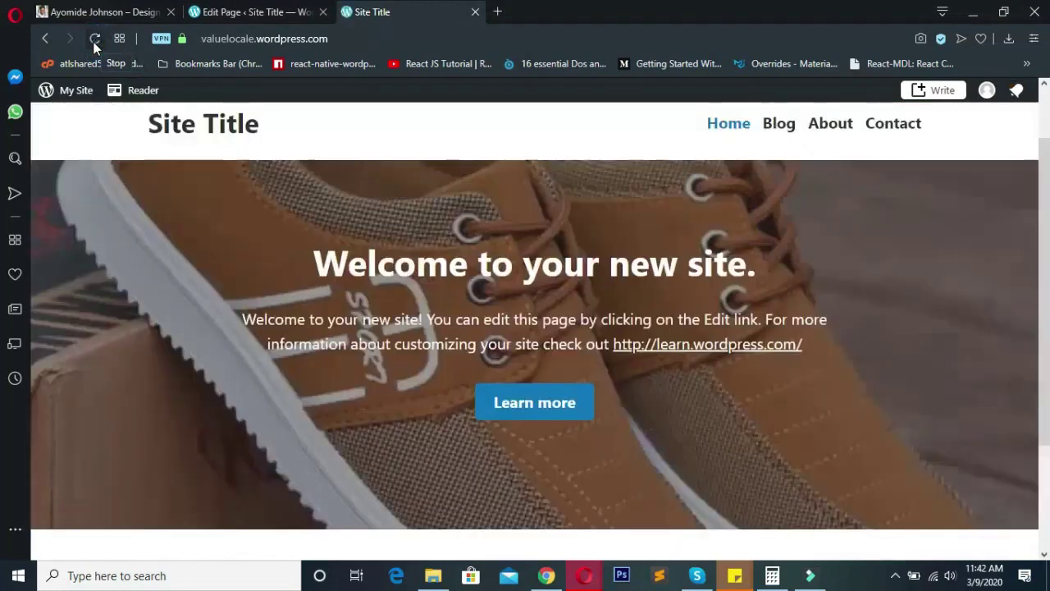
{"action": "scroll", "coordinate": [364, 302], "scroll_direction": "down", "scroll_amount": 2}
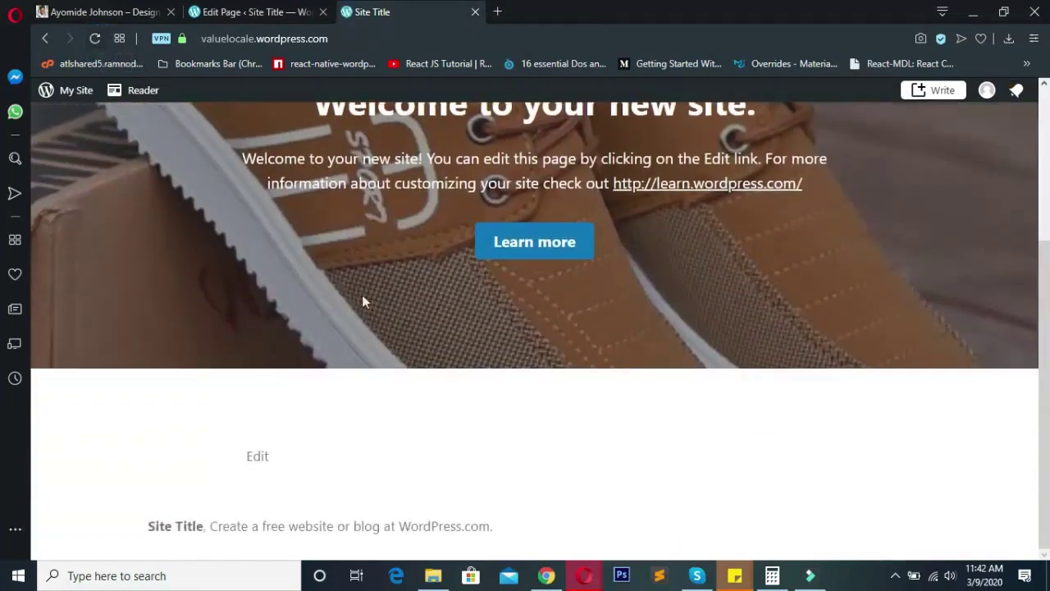
{"action": "scroll", "coordinate": [502, 385], "scroll_direction": "up", "scroll_amount": 3}
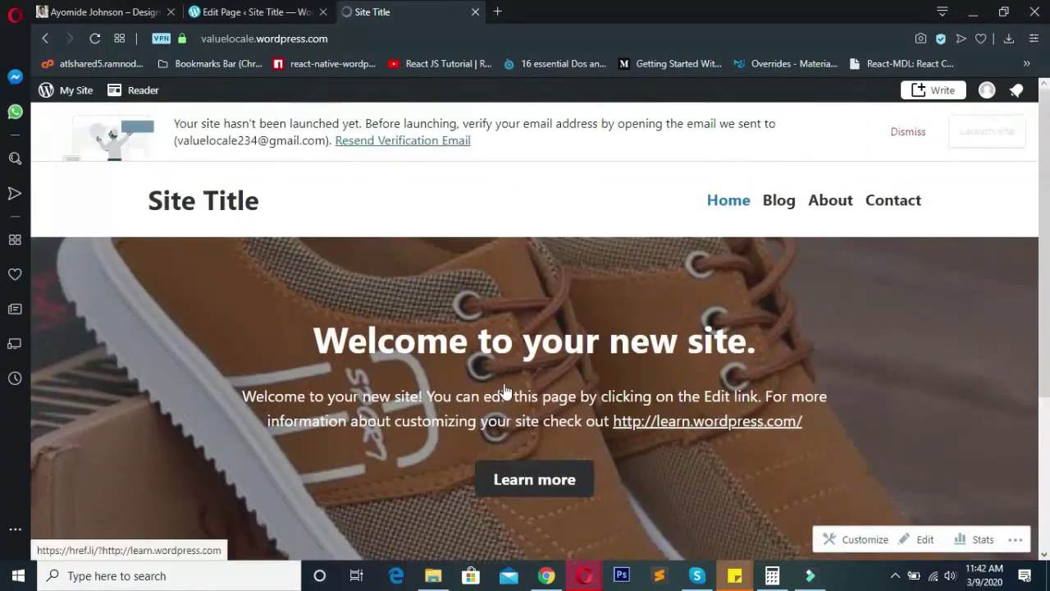
{"action": "mouse_move", "coordinate": [1043, 127]}
{"action": "left_mouse_down"}
{"action": "mouse_move", "coordinate": [1042, 206]}
{"action": "mouse_move", "coordinate": [1049, 144]}
{"action": "left_mouse_up"}
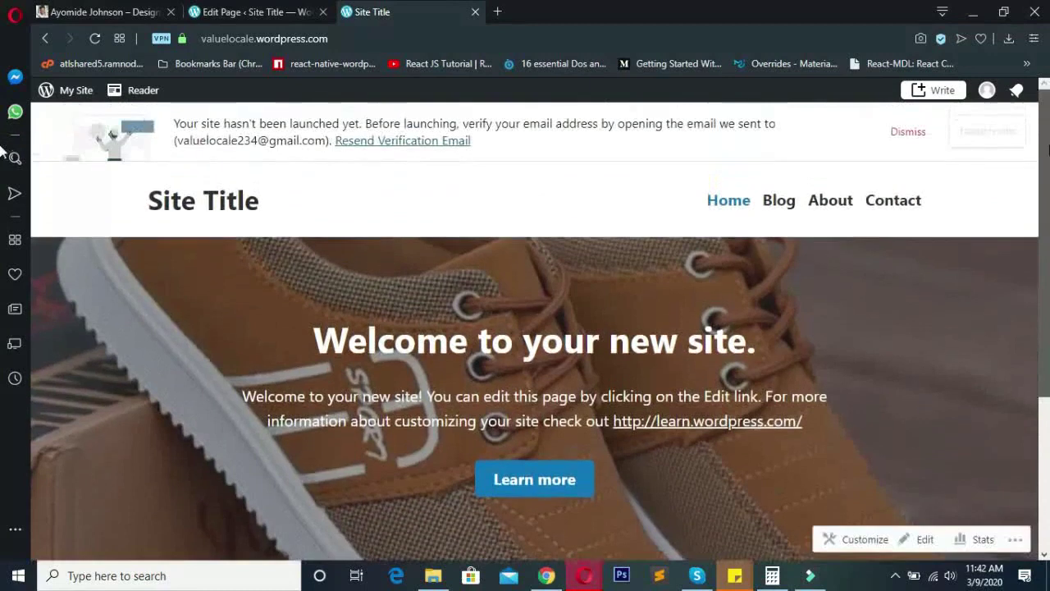
{"action": "left_click_drag", "start_coordinate": [123, 192], "coordinate": [161, 201]}
{"action": "left_click", "coordinate": [810, 343]}
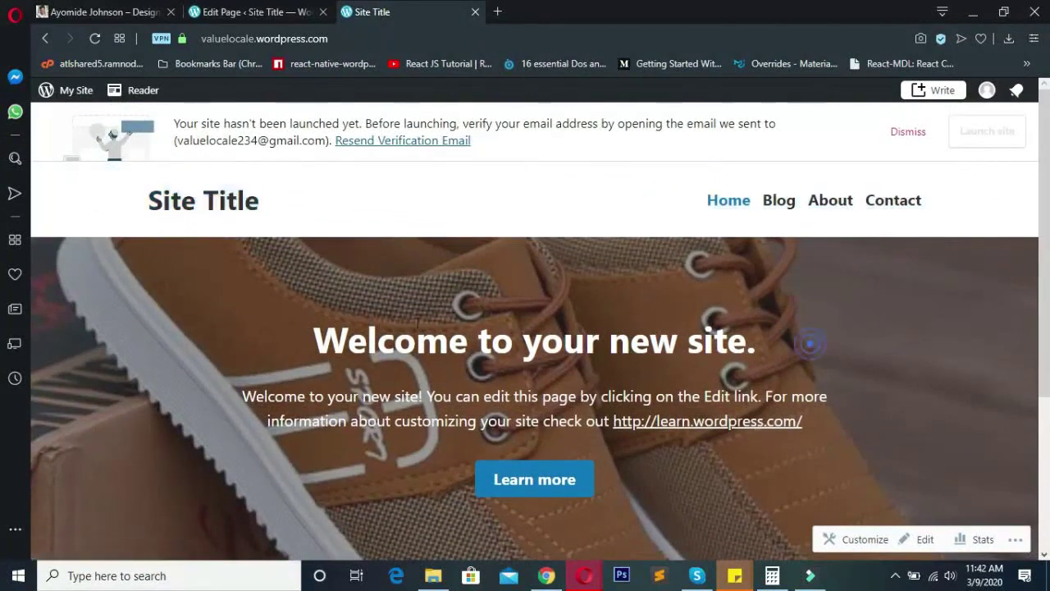
{"action": "left_click_drag", "start_coordinate": [317, 335], "coordinate": [950, 354]}
{"action": "left_click", "coordinate": [951, 354]}
{"action": "scroll", "coordinate": [875, 436], "scroll_direction": "down", "scroll_amount": 3}
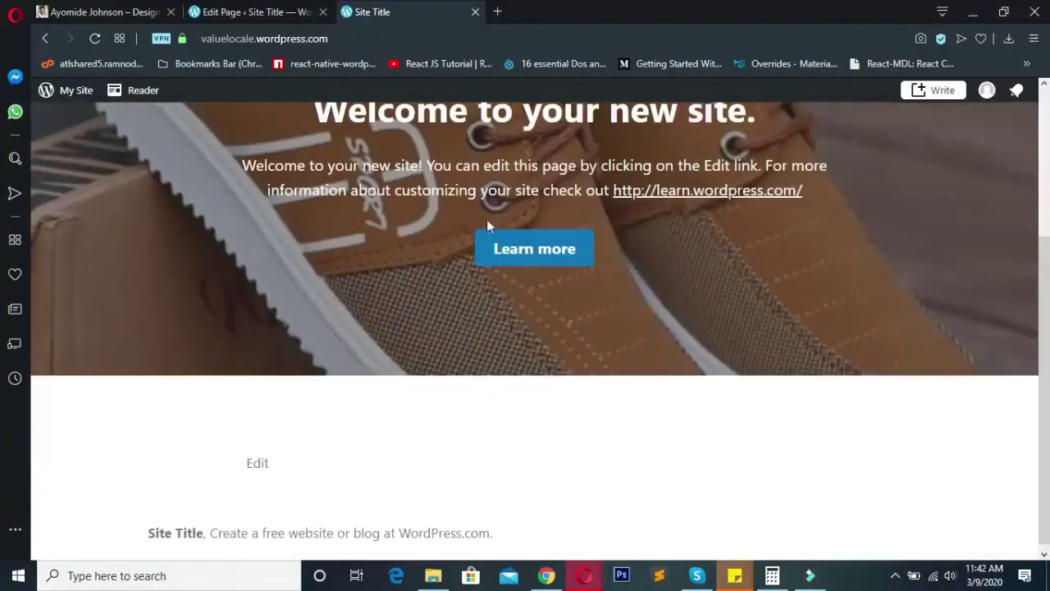
{"action": "scroll", "coordinate": [492, 234], "scroll_direction": "up", "scroll_amount": 3}
- Replace the cover heading with 'These Kicks Are Selling At 50% Off For Today Only!'
{"action": "left_click", "coordinate": [269, 10]}
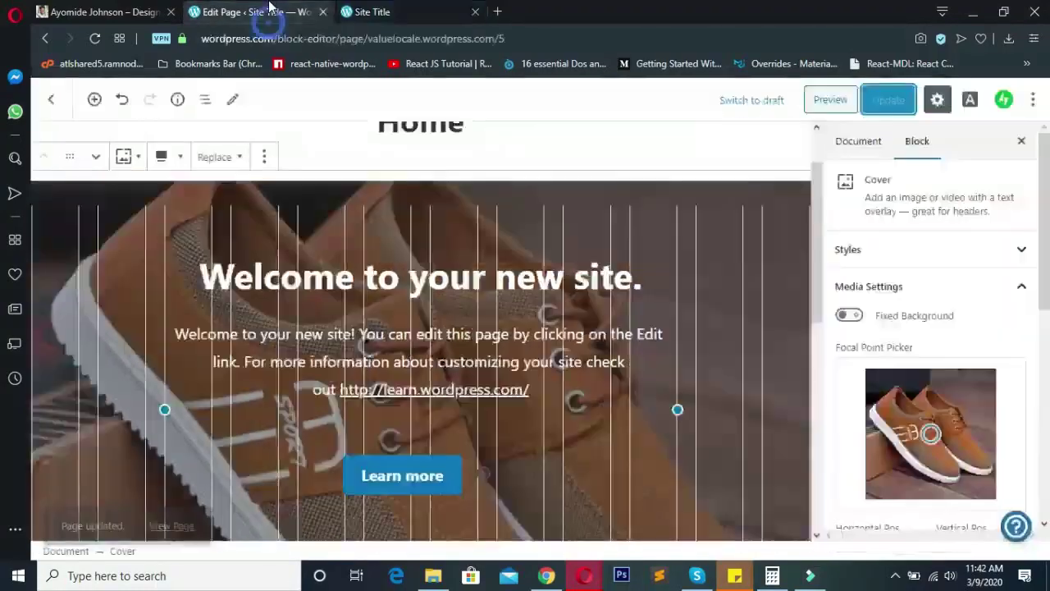
{"action": "double_click", "coordinate": [456, 277]}
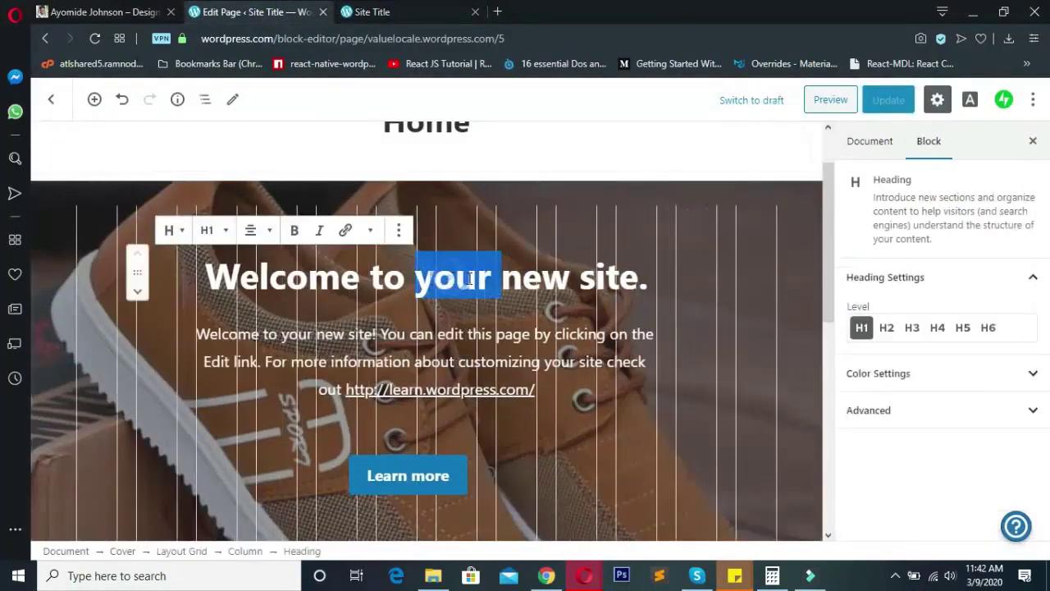
{"action": "left_click", "coordinate": [605, 277]}
{"action": "left_click_drag", "start_coordinate": [639, 279], "coordinate": [210, 276]}
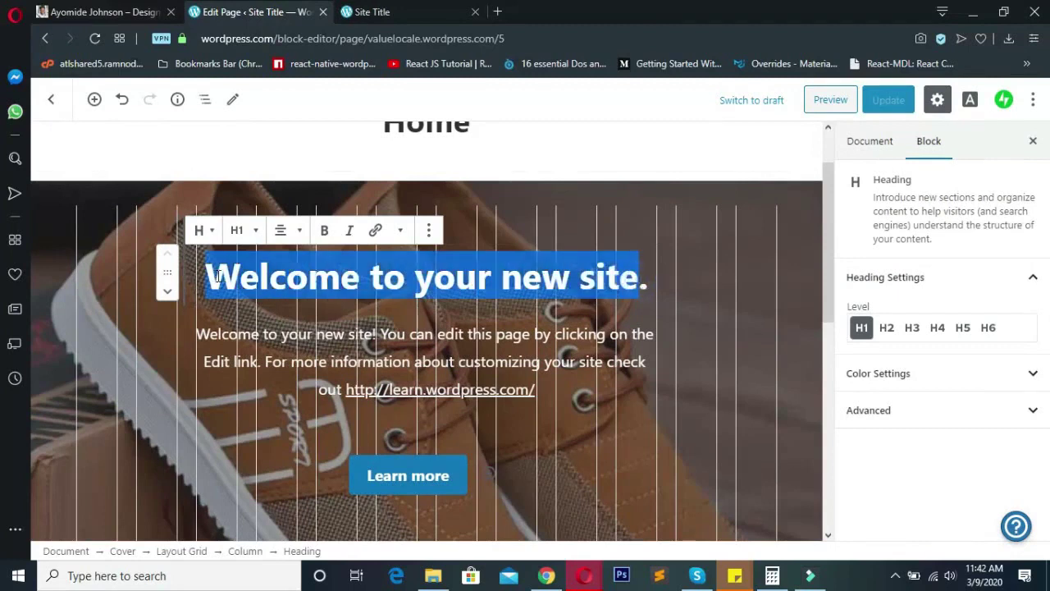
{"action": "type", "text": "These "}
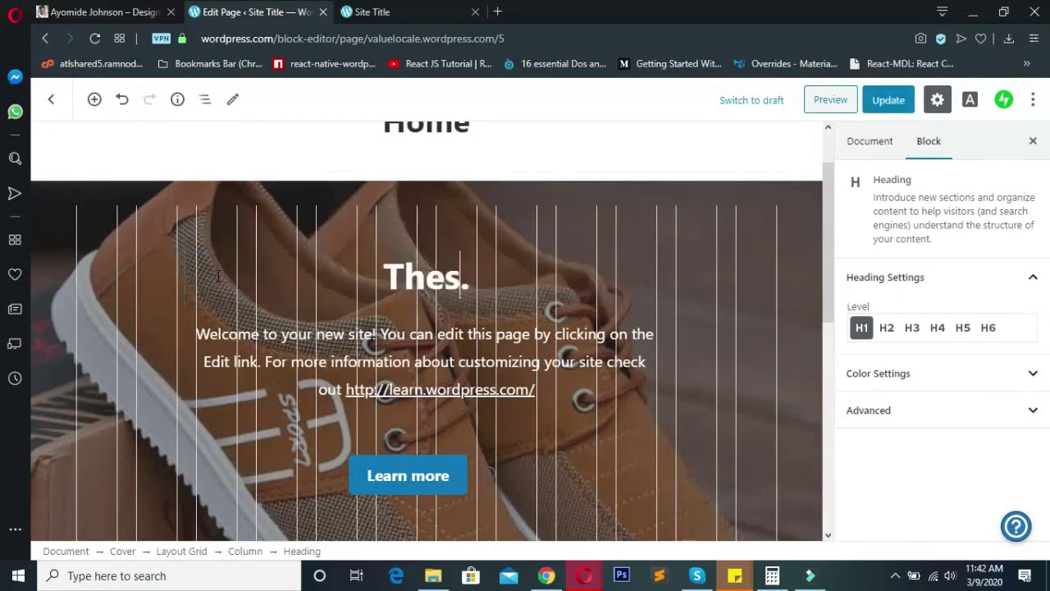
{"action": "type", "text": "Kicks Are "}
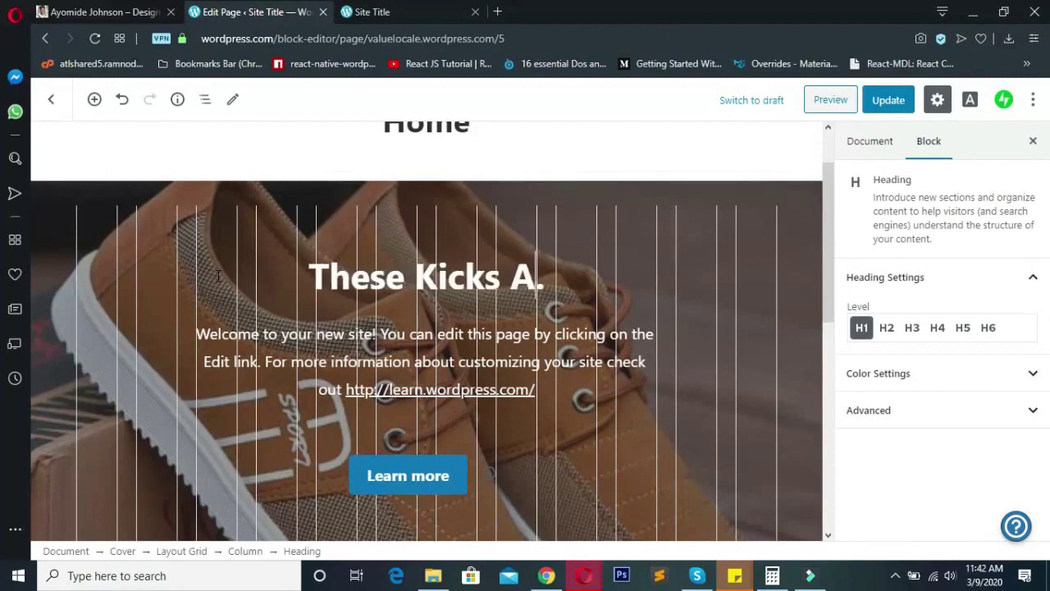
{"action": "type", "text": "Selling At "}
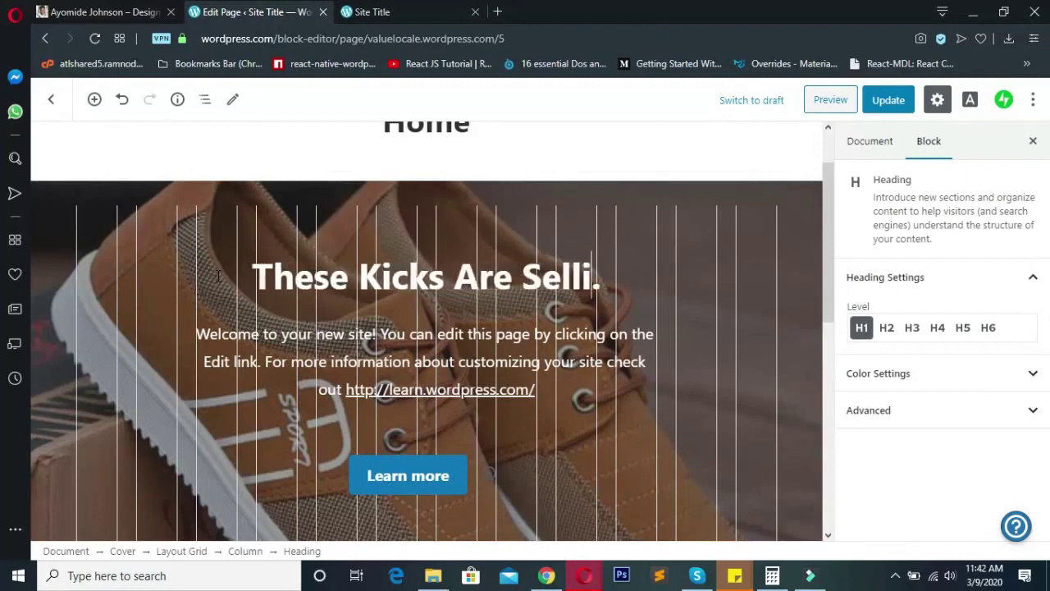
{"action": "type", "text": "50% Of"}
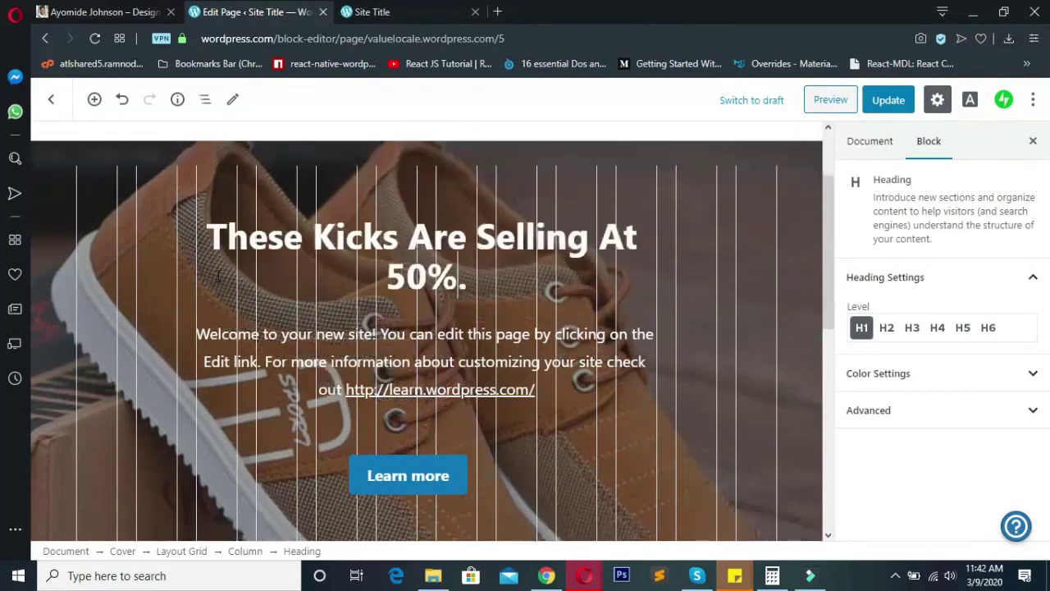
{"action": "type", "text": "f"}
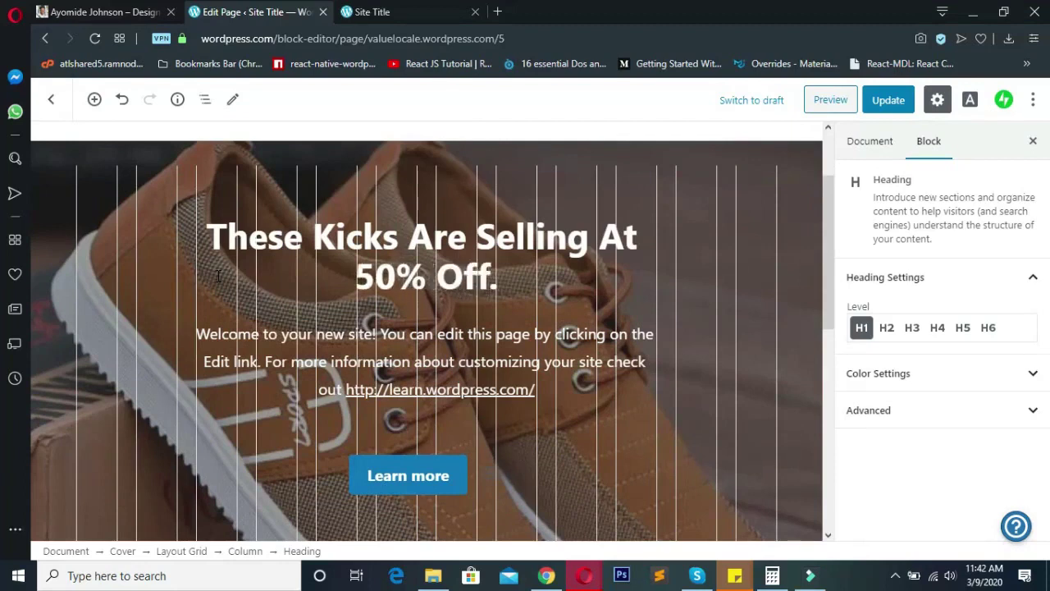
{"action": "type", "text": " For Toda"}
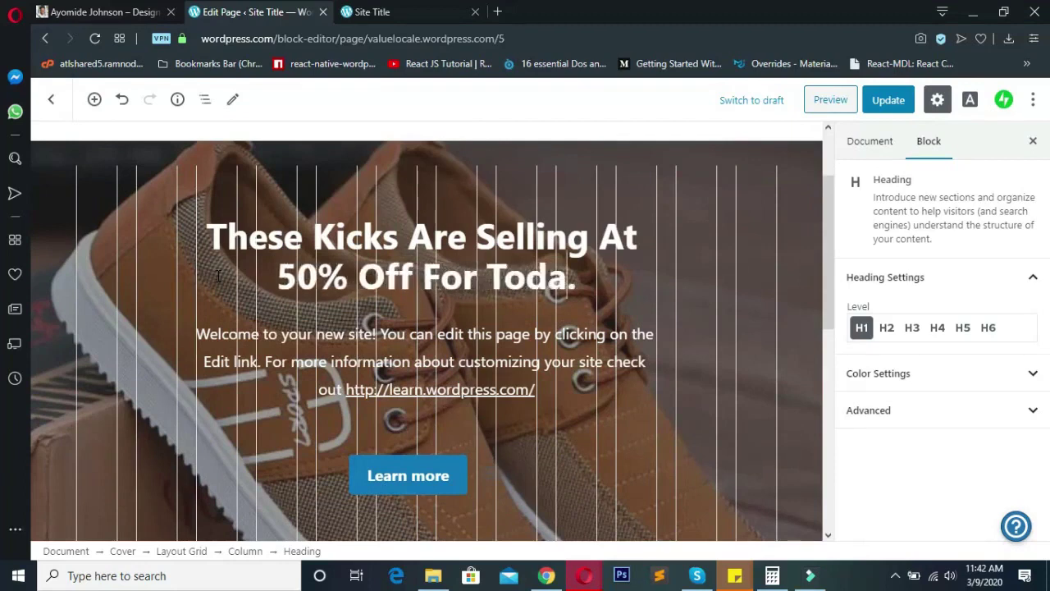
{"action": "type", "text": "y Only"}
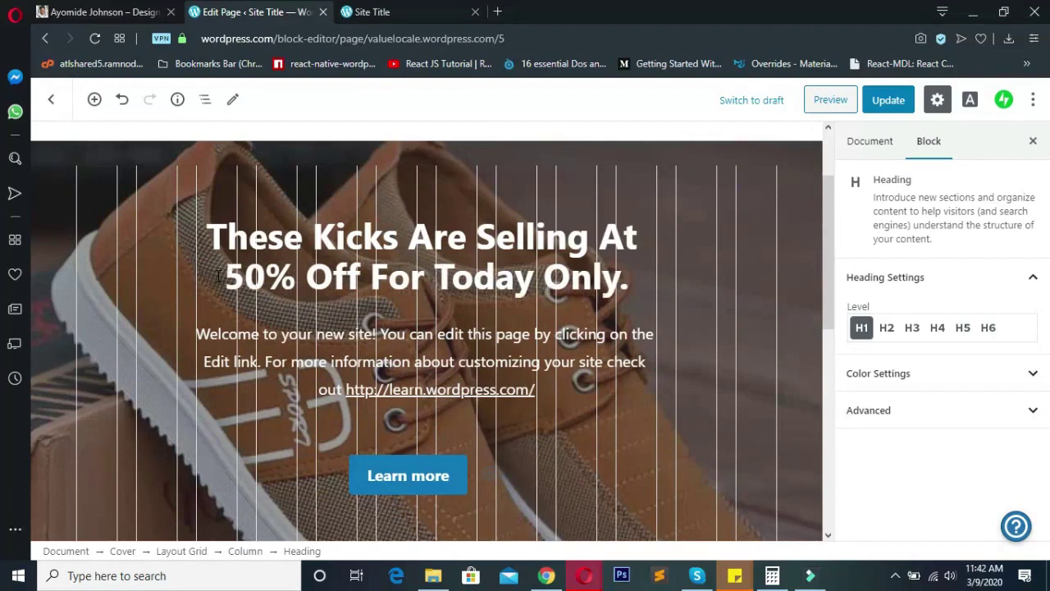
{"action": "type", "text": "!"}
{"action": "key", "text": "shift+Right"}
{"action": "key", "text": "Delete"}
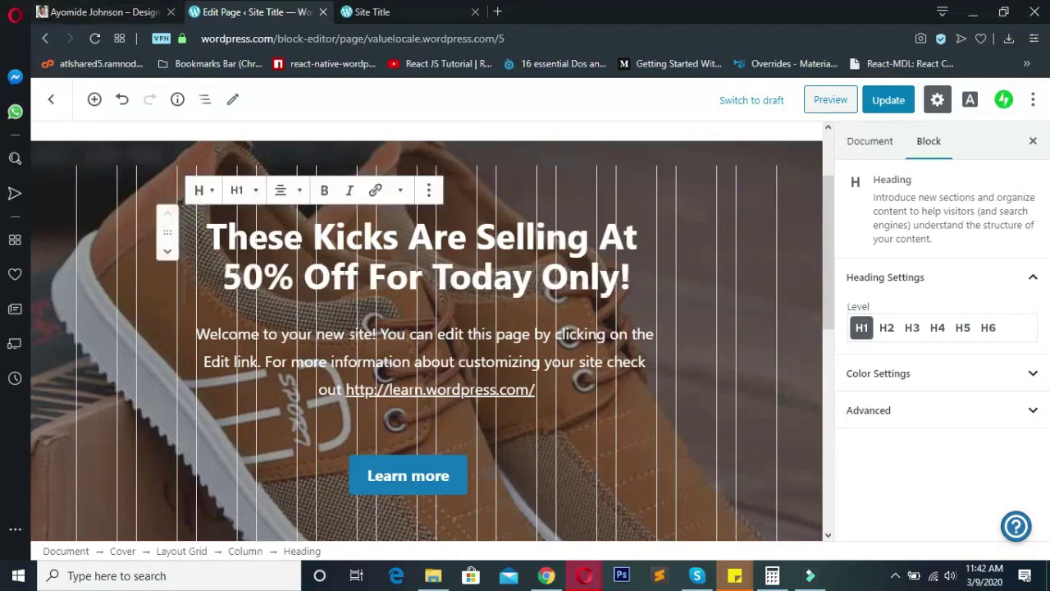
{"action": "left_click", "coordinate": [348, 335]}
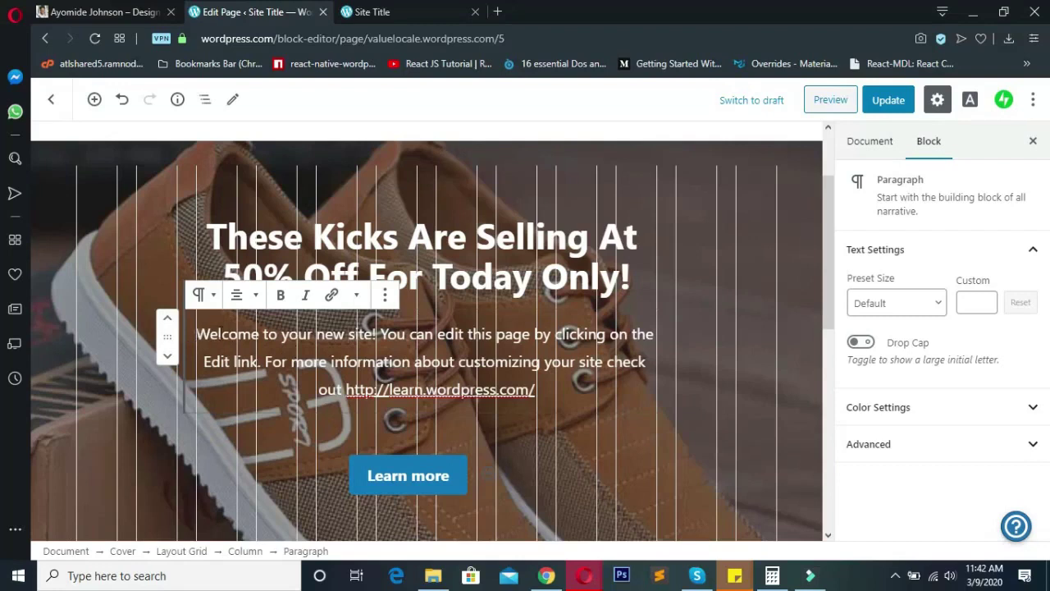
- Replace the welcome paragraph with 'Click the button below to order NOW!'
{"action": "left_click_drag", "start_coordinate": [195, 334], "coordinate": [546, 386]}
{"action": "scroll", "coordinate": [559, 382], "scroll_direction": "down", "scroll_amount": 1}
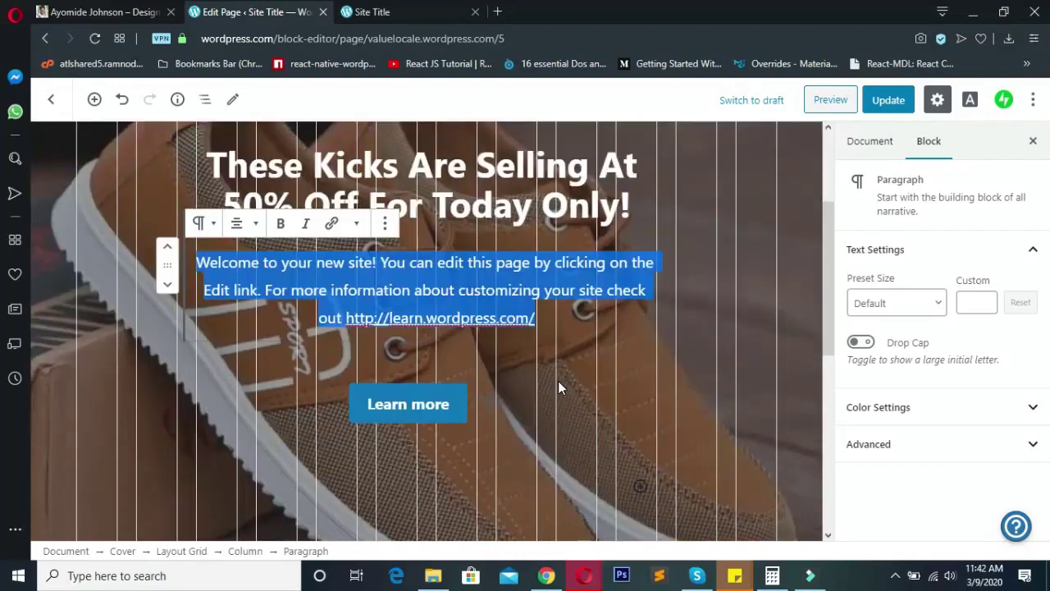
{"action": "type", "text": "Click the "}
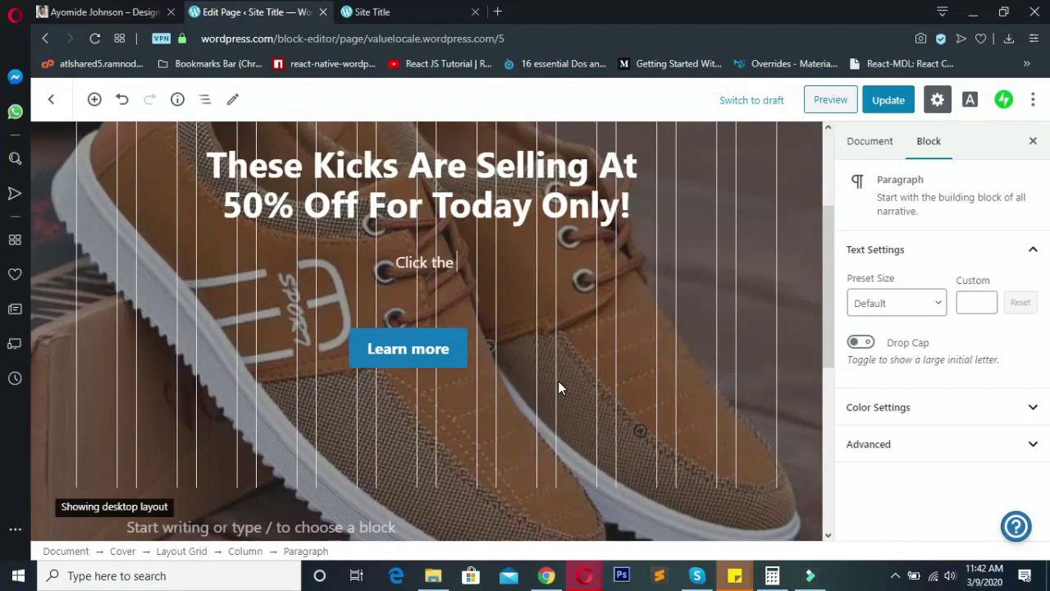
{"action": "type", "text": "buttin"}
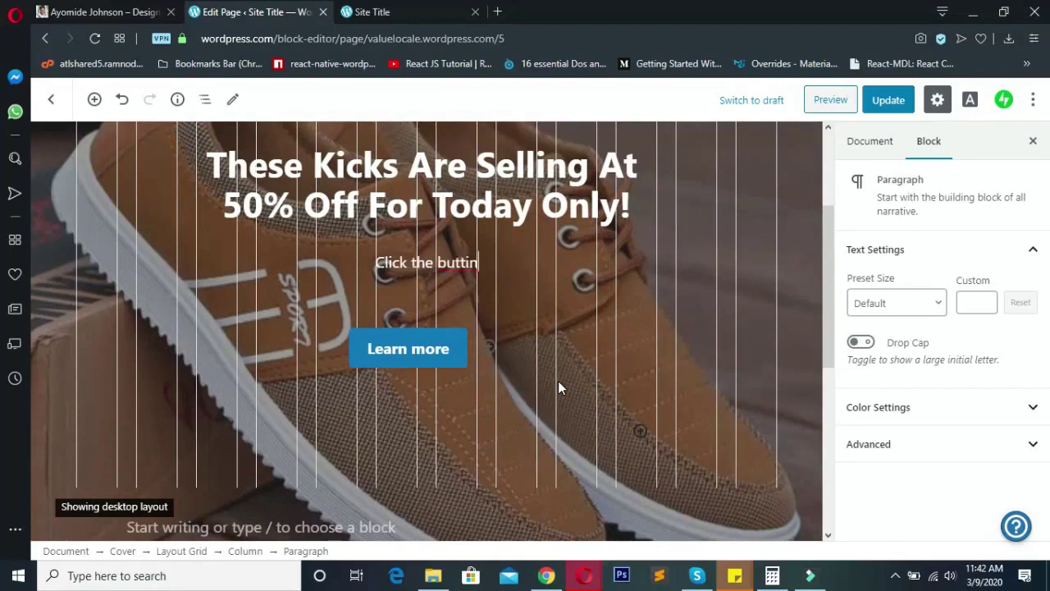
{"action": "key", "text": "BackSpace"}
{"action": "key", "text": "BackSpace"}
{"action": "type", "text": "on below "}
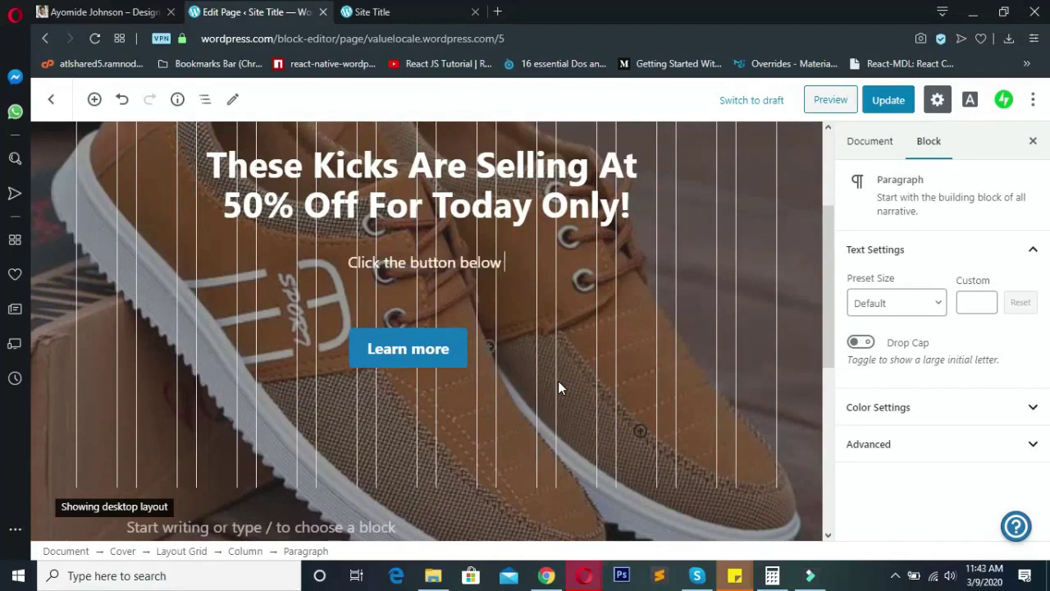
{"action": "type", "text": "to order n"}
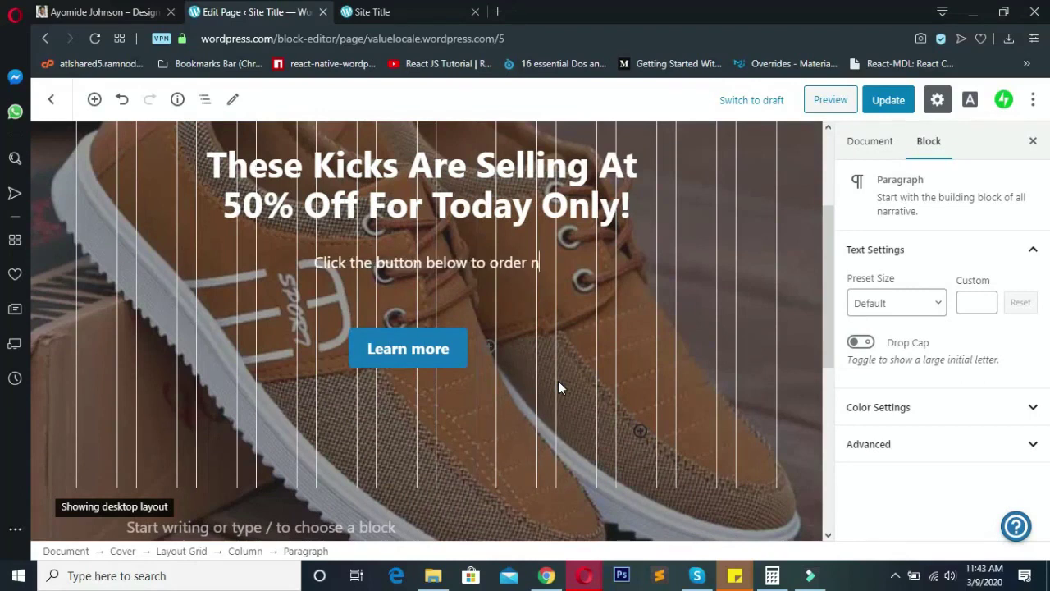
{"action": "key", "text": "BackSpace"}
{"action": "type", "text": "NOW!"}
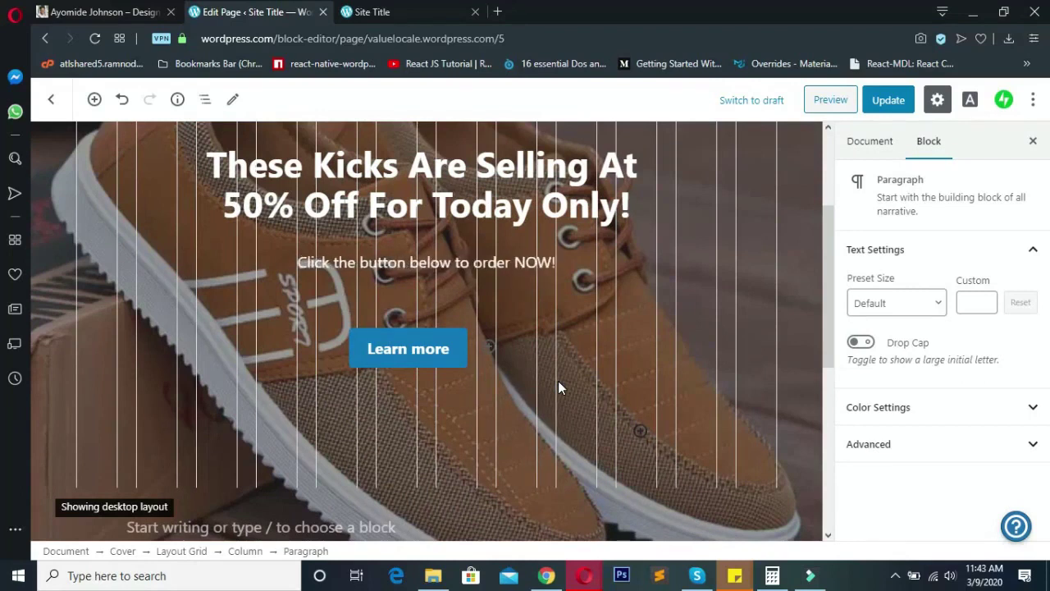
{"action": "scroll", "coordinate": [338, 355], "scroll_direction": "up", "scroll_amount": 3}
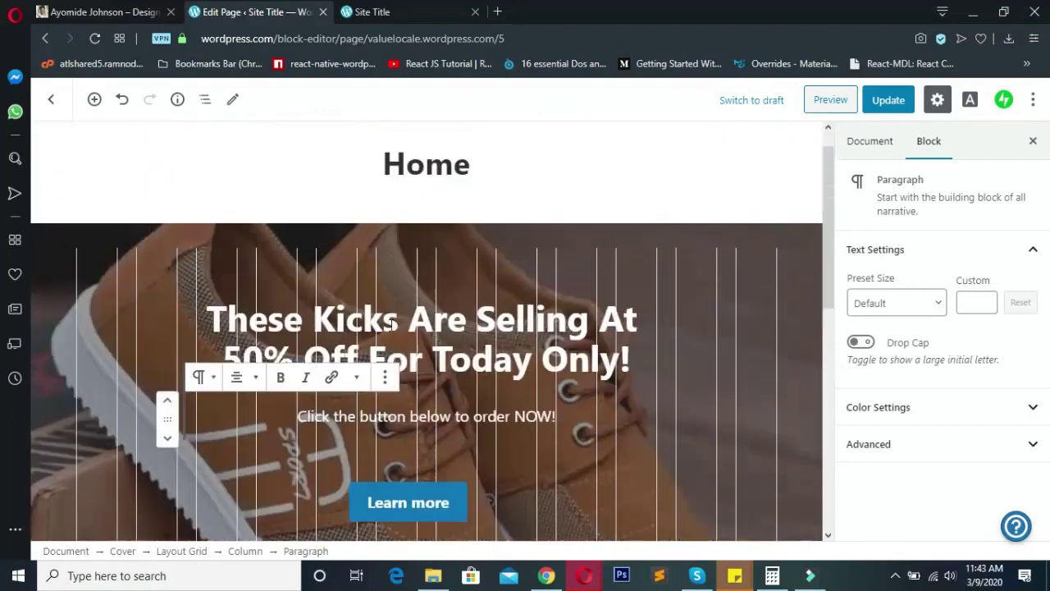
{"action": "scroll", "coordinate": [366, 202], "scroll_direction": "down", "scroll_amount": 3}
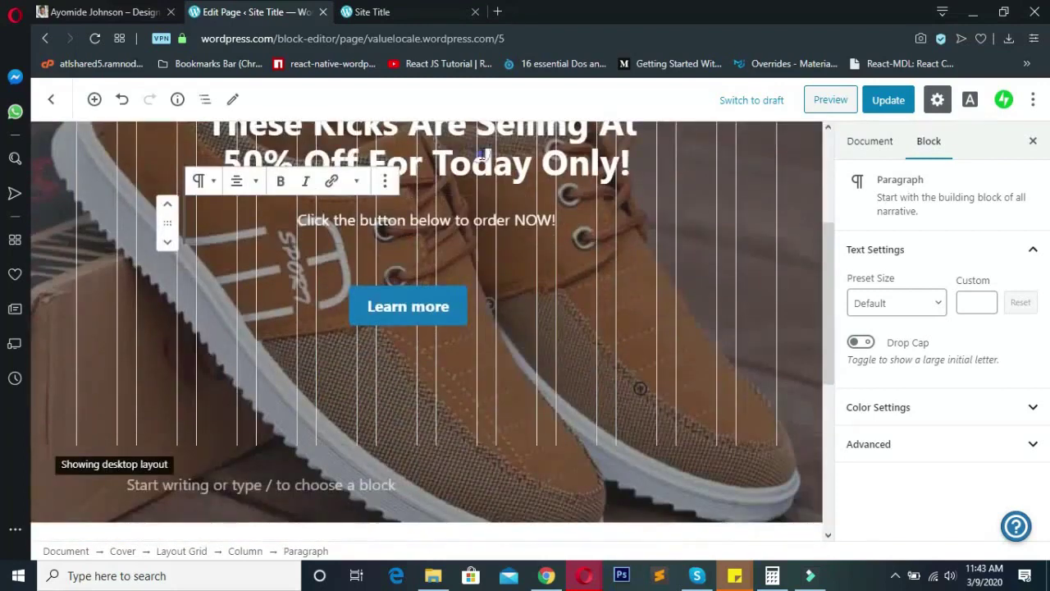
{"action": "left_click", "coordinate": [479, 155]}
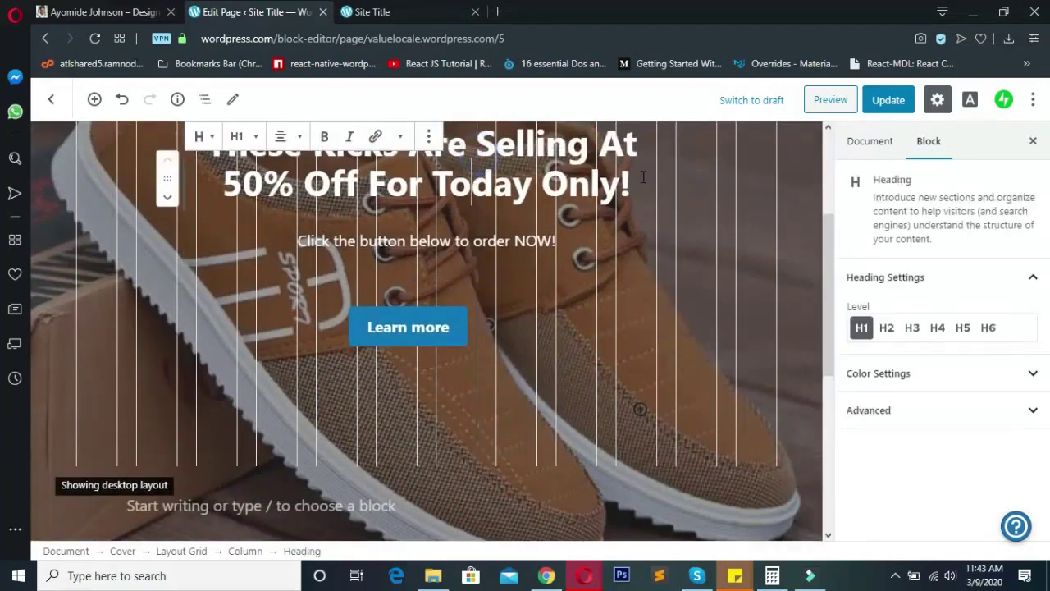
- Select the Learn more button and display its current learn.wordpress.com link
{"action": "left_click", "coordinate": [418, 324]}
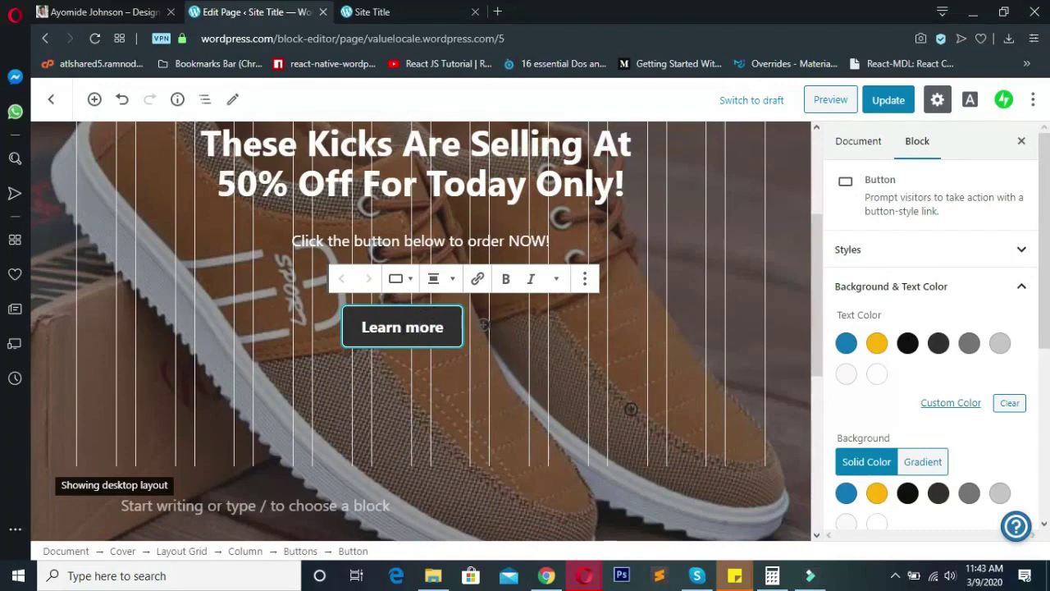
{"action": "double_click", "coordinate": [392, 327]}
{"action": "left_click", "coordinate": [585, 279]}
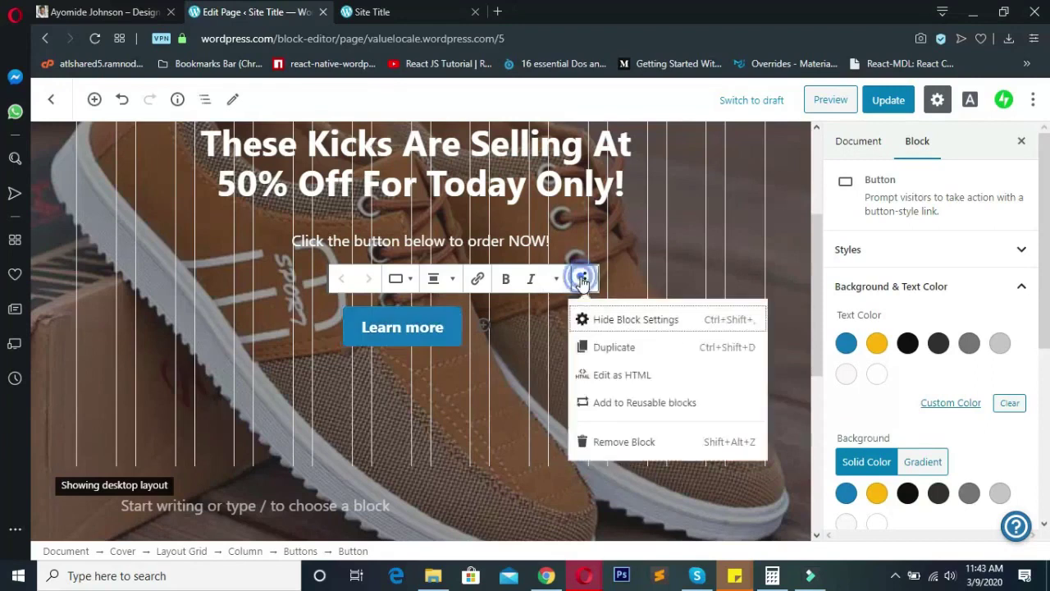
{"action": "left_click", "coordinate": [591, 280]}
{"action": "left_click", "coordinate": [556, 278]}
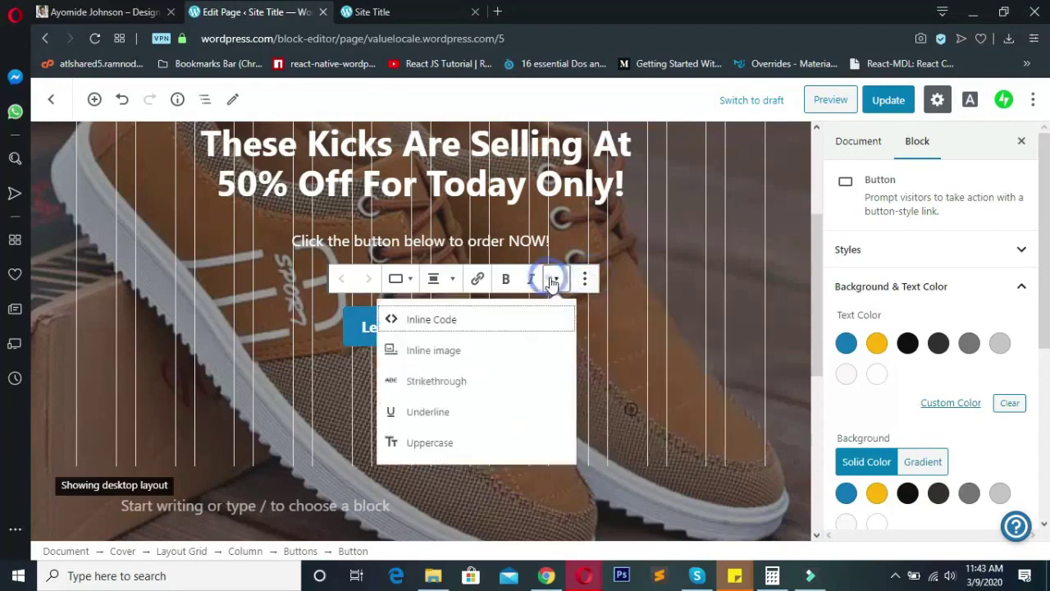
{"action": "left_click", "coordinate": [556, 278]}
{"action": "left_click", "coordinate": [392, 326]}
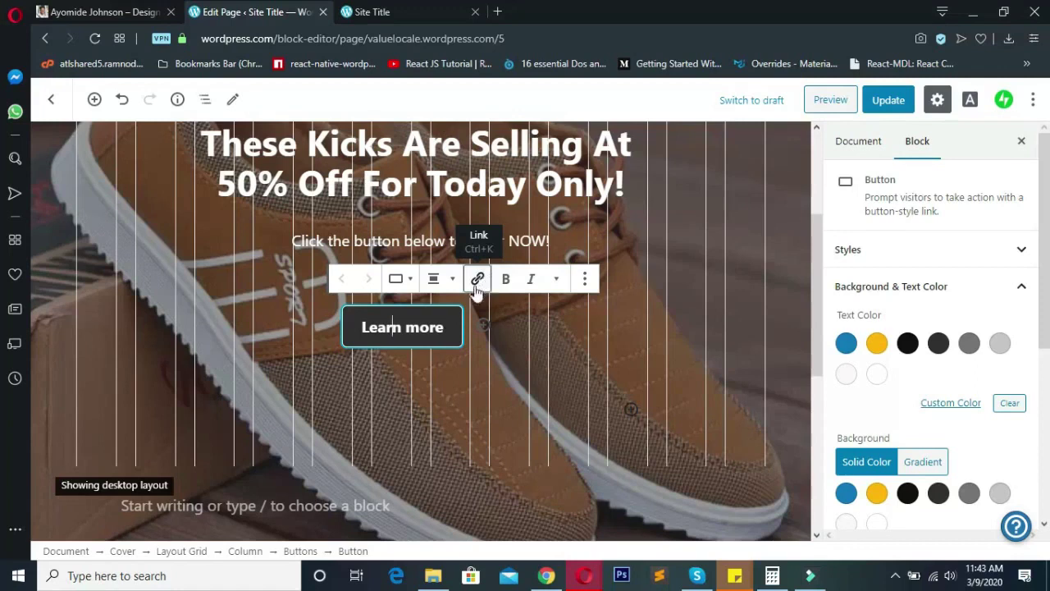
{"action": "left_click", "coordinate": [477, 283]}
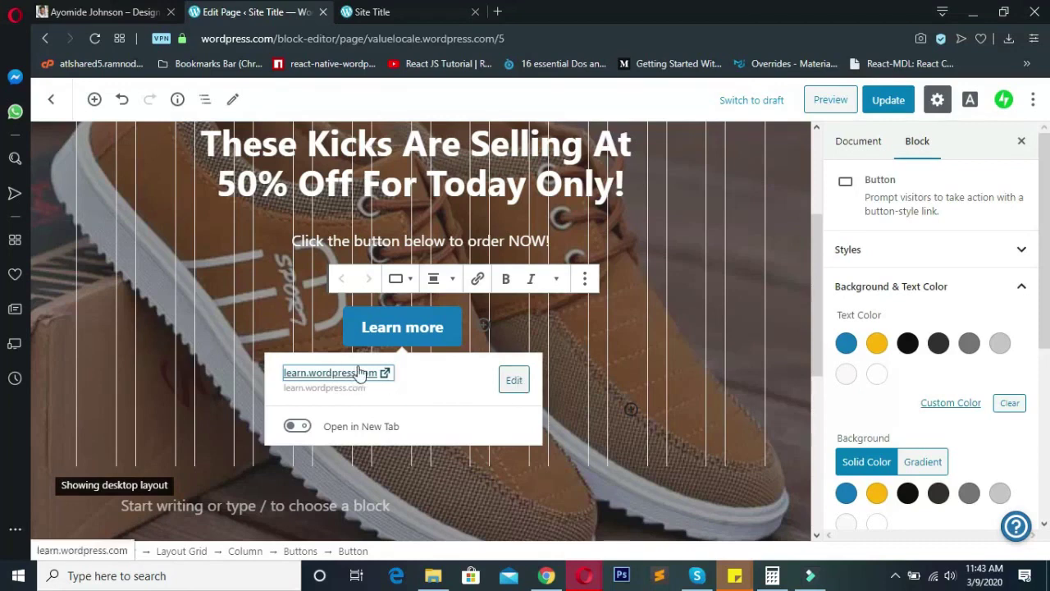
- Change the Learn more button's link to a wa.me WhatsApp URL with the shop's phone number
{"action": "left_click", "coordinate": [512, 384]}
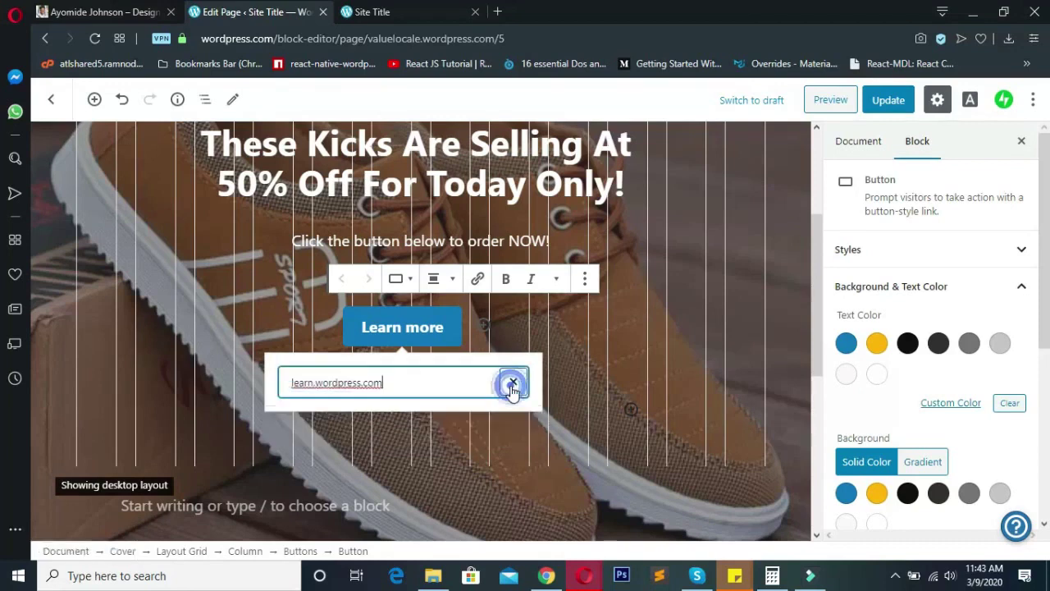
{"action": "triple_click", "coordinate": [430, 382]}
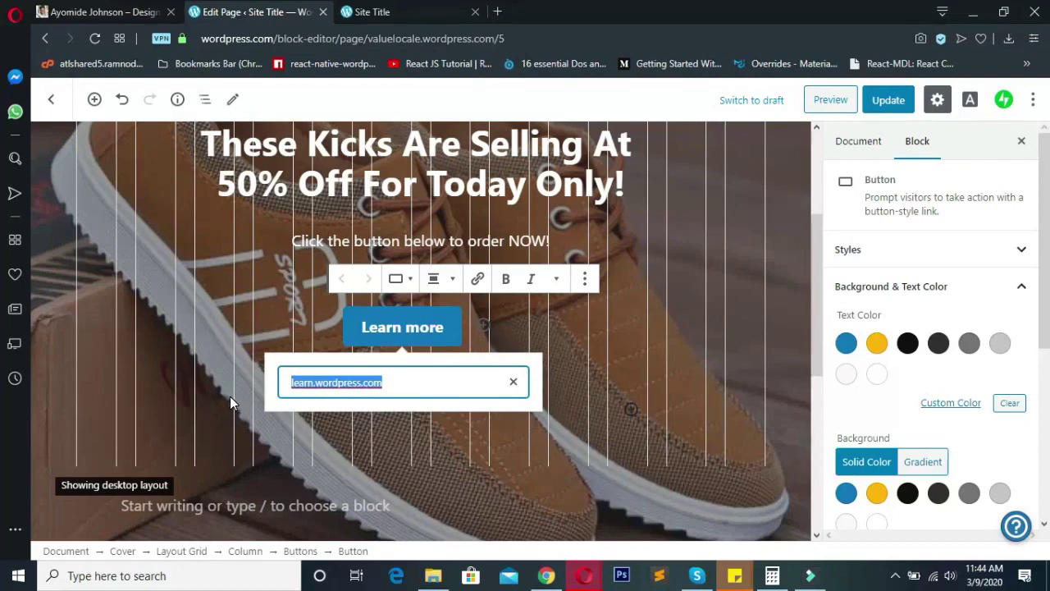
{"action": "type", "text": "https://"}
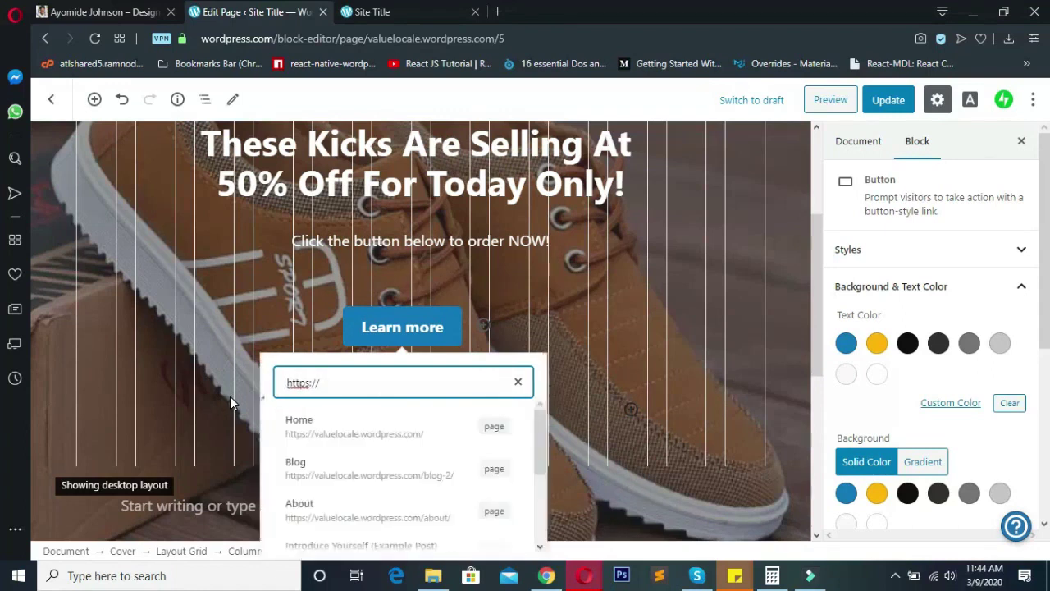
{"action": "type", "text": "wa.me"}
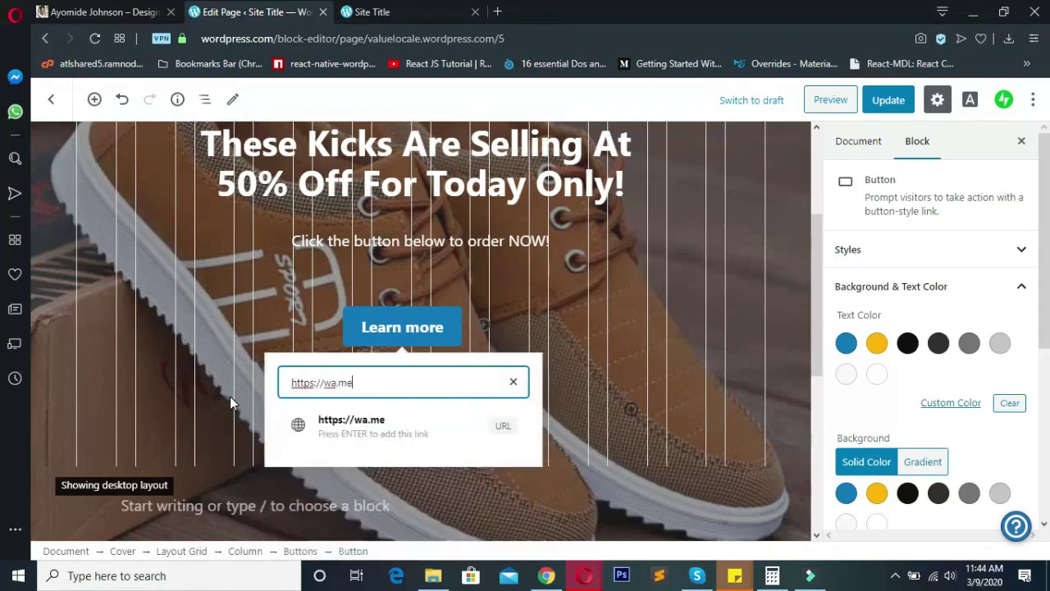
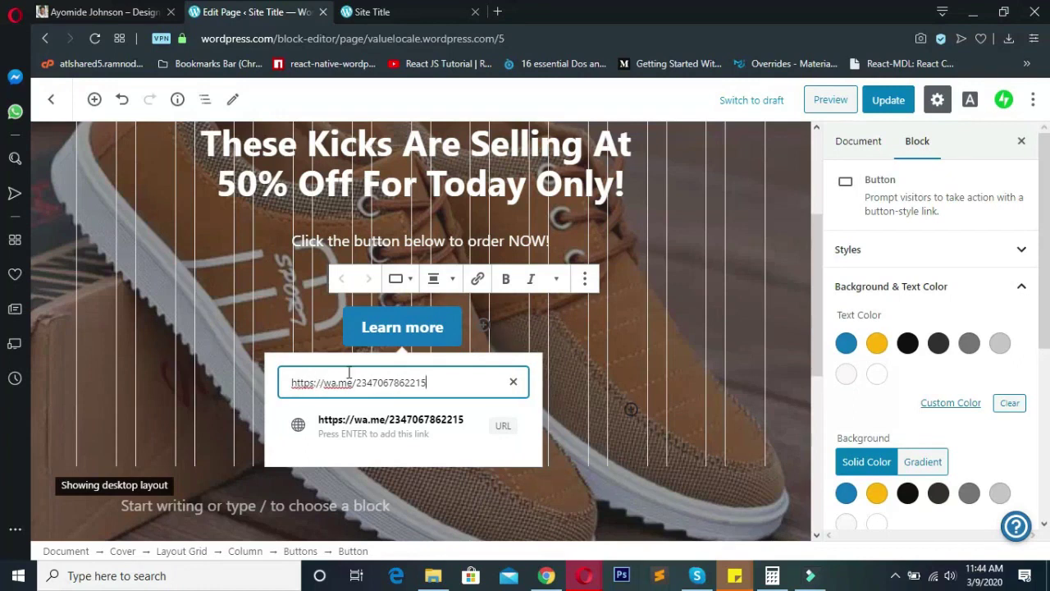
{"action": "key", "text": "Return"}
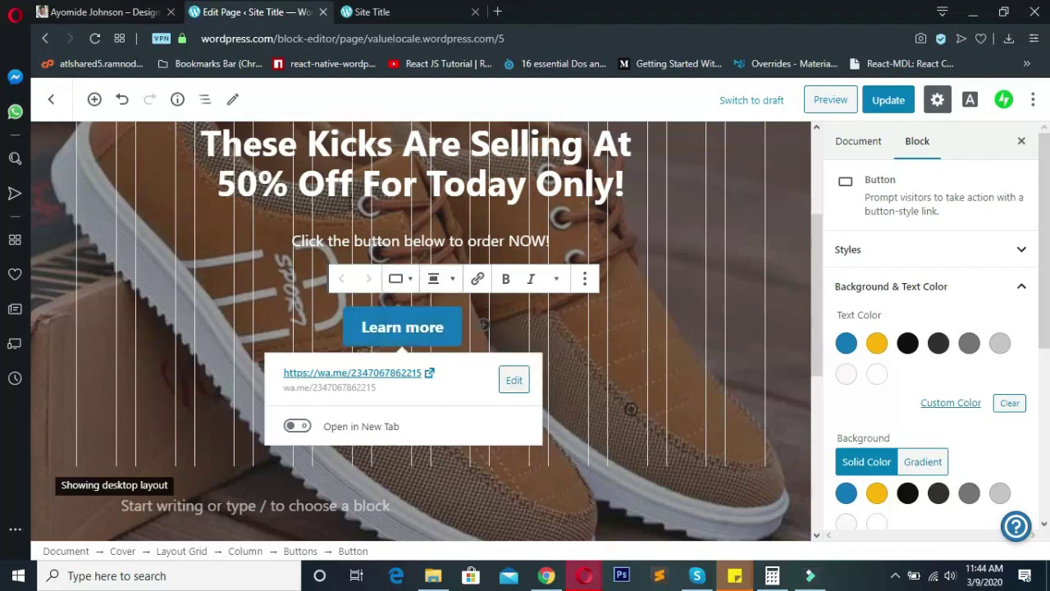
{"action": "scroll", "coordinate": [352, 205], "scroll_direction": "up", "scroll_amount": 2}
{"action": "scroll", "coordinate": [471, 297], "scroll_direction": "down", "scroll_amount": 2}
- Update the Home page and switch to the live site tab
{"action": "left_click", "coordinate": [887, 104]}
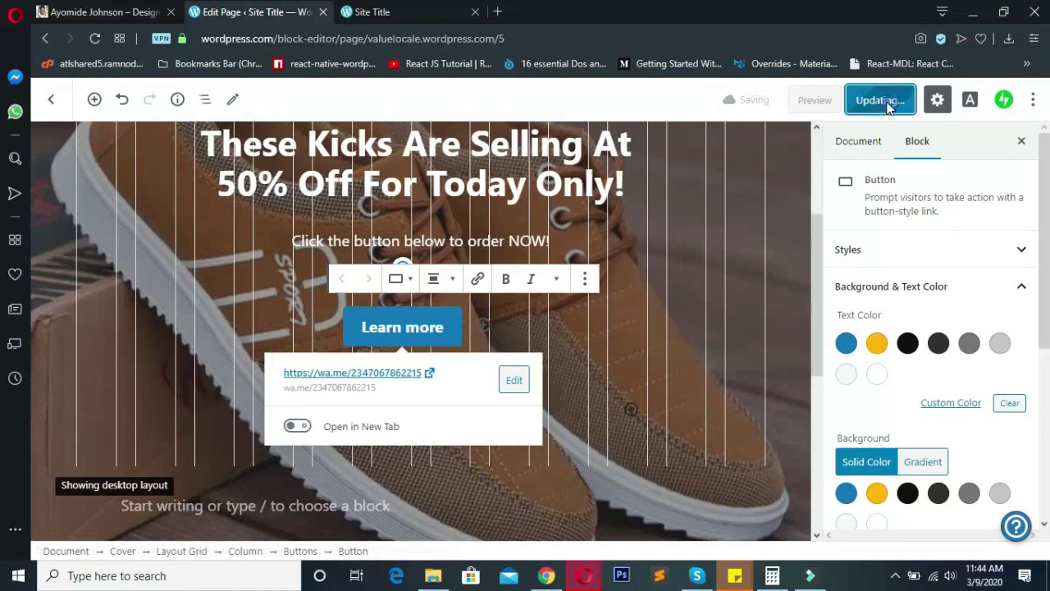
{"action": "scroll", "coordinate": [809, 210], "scroll_direction": "up", "scroll_amount": 3}
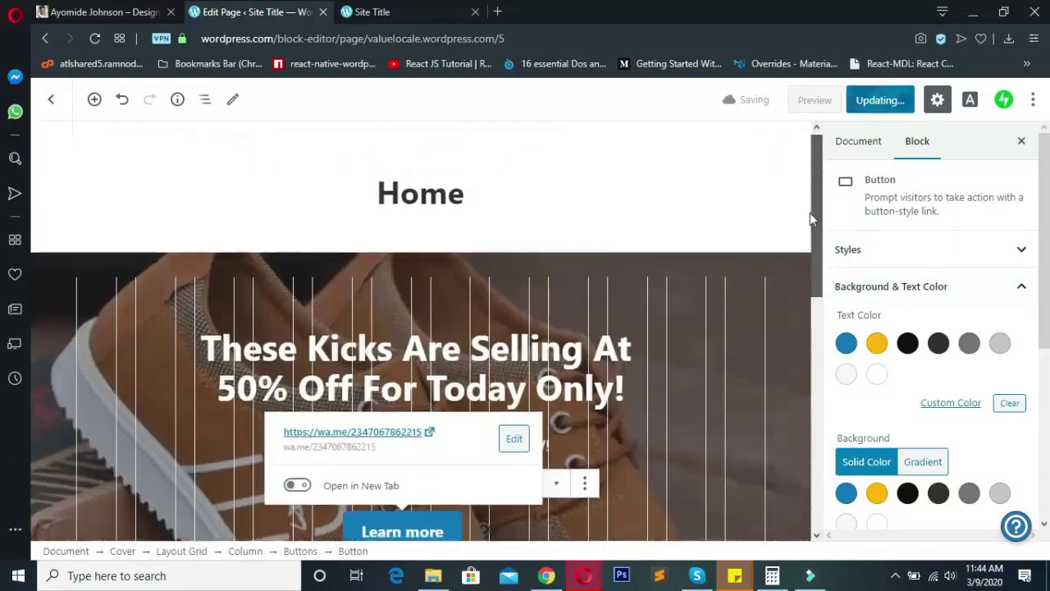
{"action": "left_click_drag", "start_coordinate": [809, 212], "coordinate": [812, 189]}
{"action": "left_click", "coordinate": [371, 11]}
{"action": "left_click", "coordinate": [91, 38]}
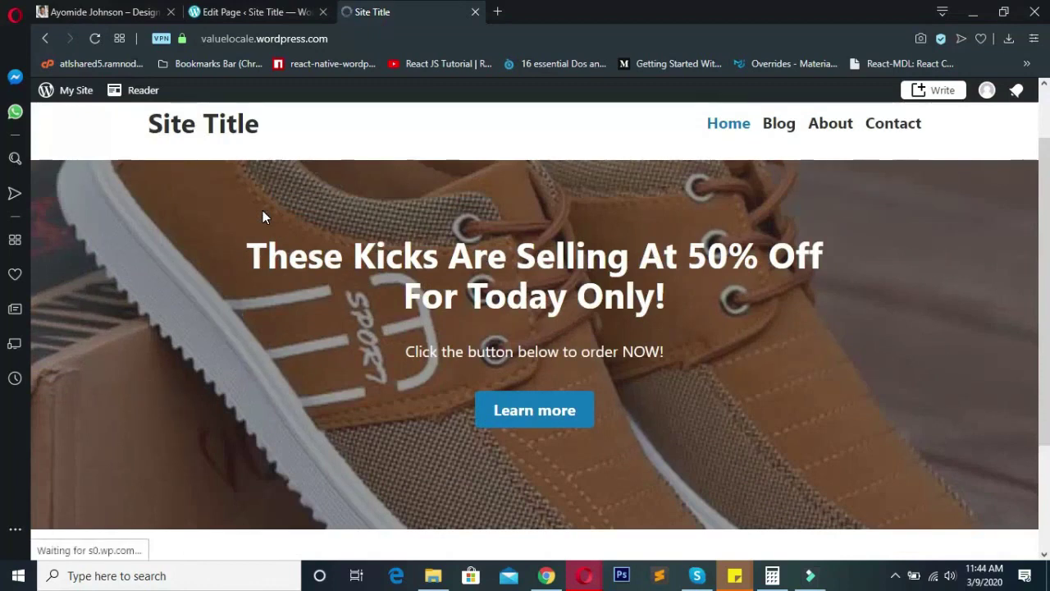
- Test the live Learn more button, dismiss the unknown protocol warning, and check the WhatsApp page
{"action": "left_click_drag", "start_coordinate": [729, 308], "coordinate": [232, 247]}
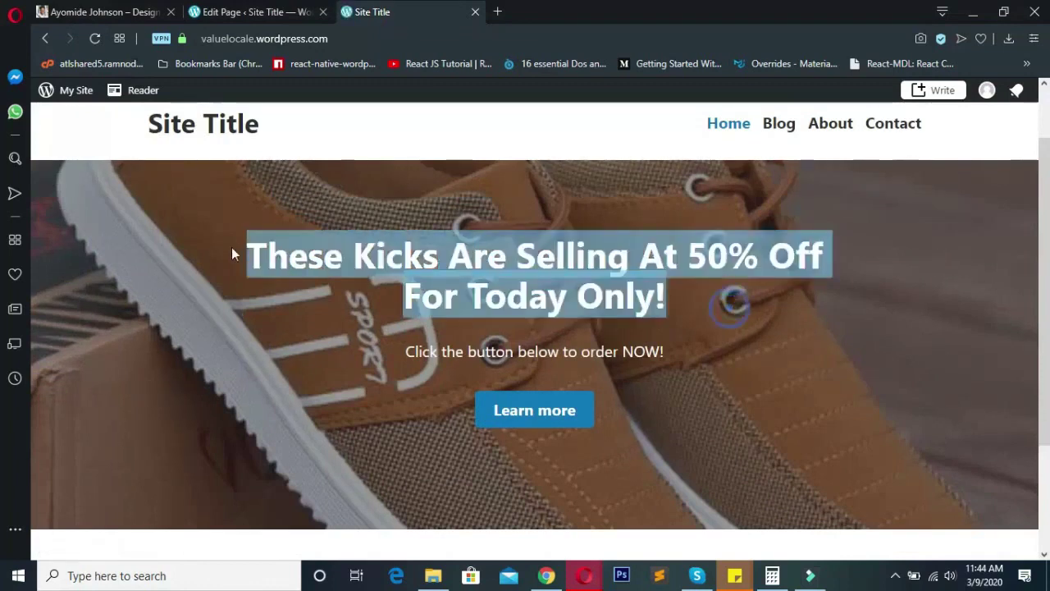
{"action": "left_click", "coordinate": [234, 293]}
{"action": "scroll", "coordinate": [604, 286], "scroll_direction": "down", "scroll_amount": 3}
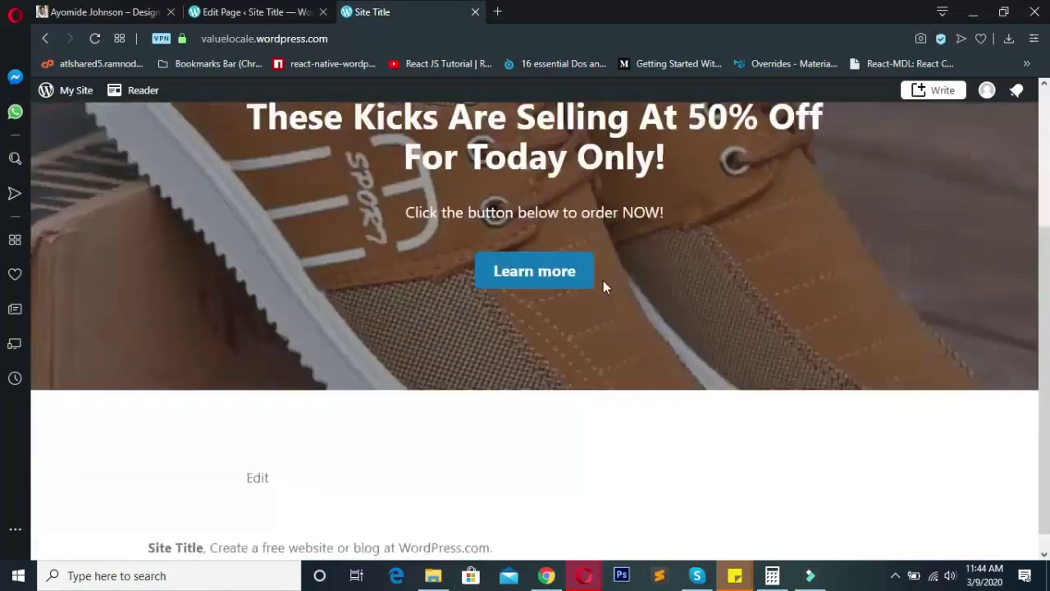
{"action": "scroll", "coordinate": [614, 293], "scroll_direction": "up", "scroll_amount": 3}
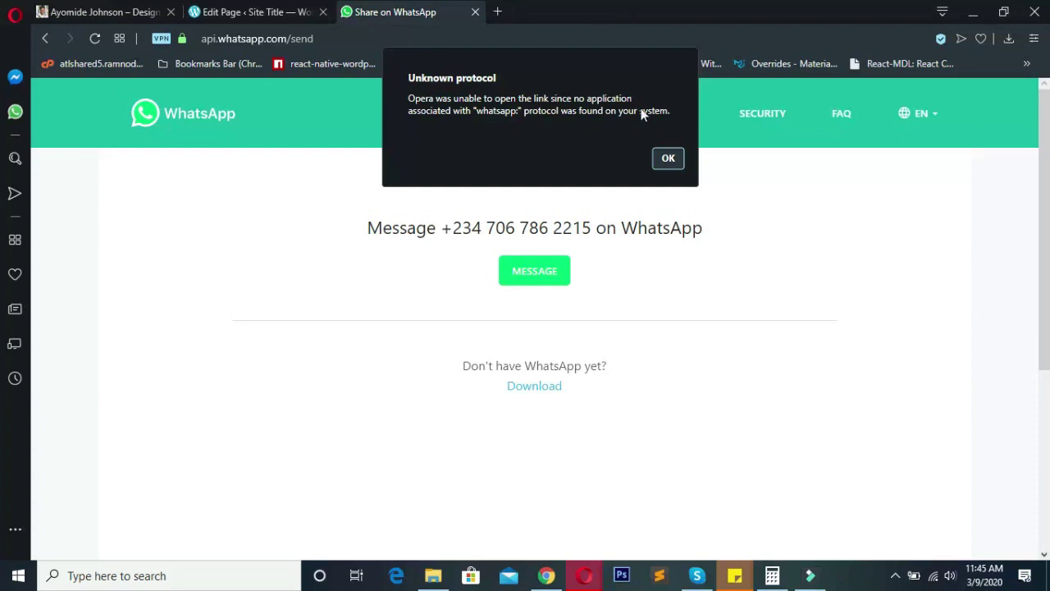
{"action": "left_click", "coordinate": [668, 159]}
{"action": "left_click_drag", "start_coordinate": [441, 228], "coordinate": [609, 228]}
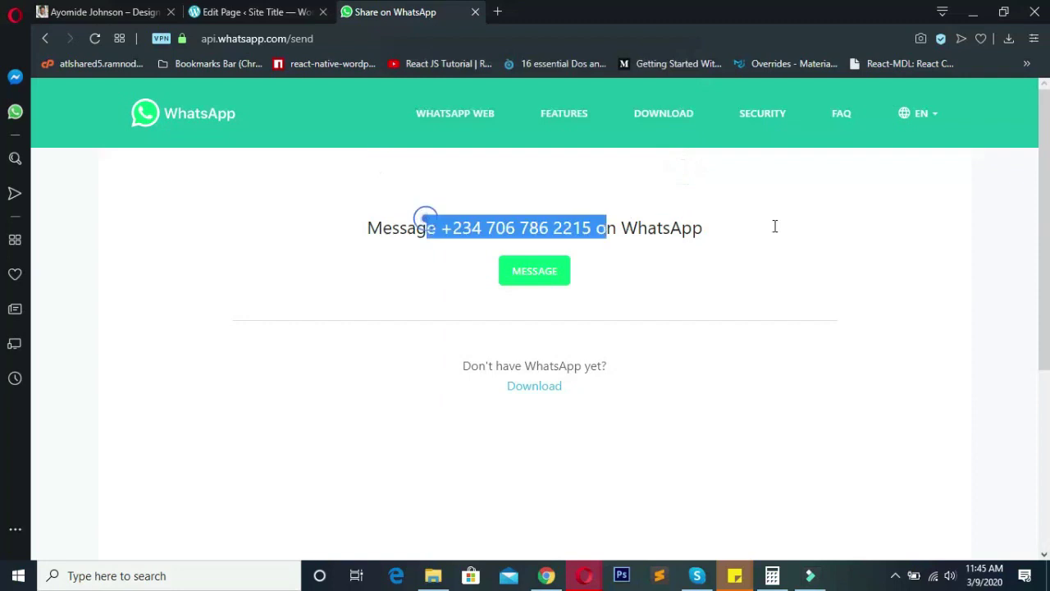
{"action": "left_click", "coordinate": [814, 225]}
{"action": "left_click", "coordinate": [279, 8]}
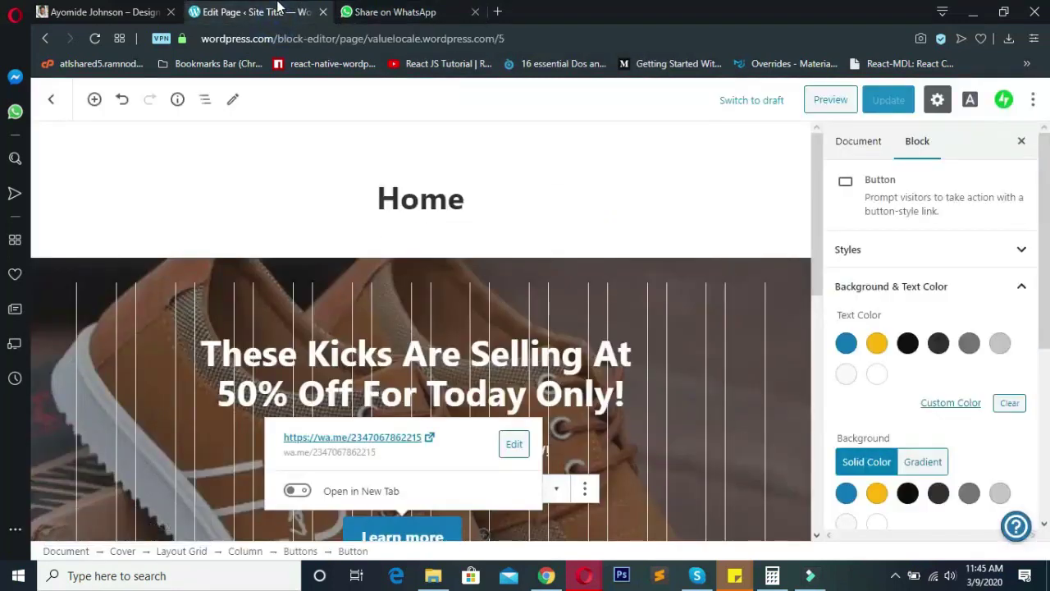
- Go back from the WhatsApp page to the live site, then exit the editor to Pages
{"action": "left_click", "coordinate": [386, 12]}
{"action": "left_click", "coordinate": [48, 39]}
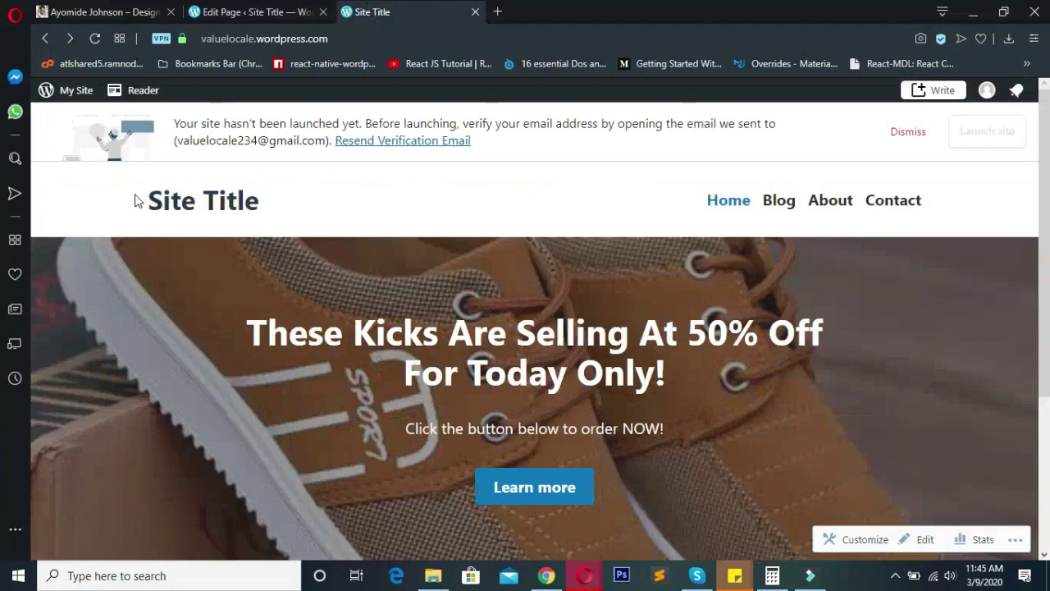
{"action": "left_click_drag", "start_coordinate": [311, 216], "coordinate": [153, 203]}
{"action": "left_click", "coordinate": [297, 9]}
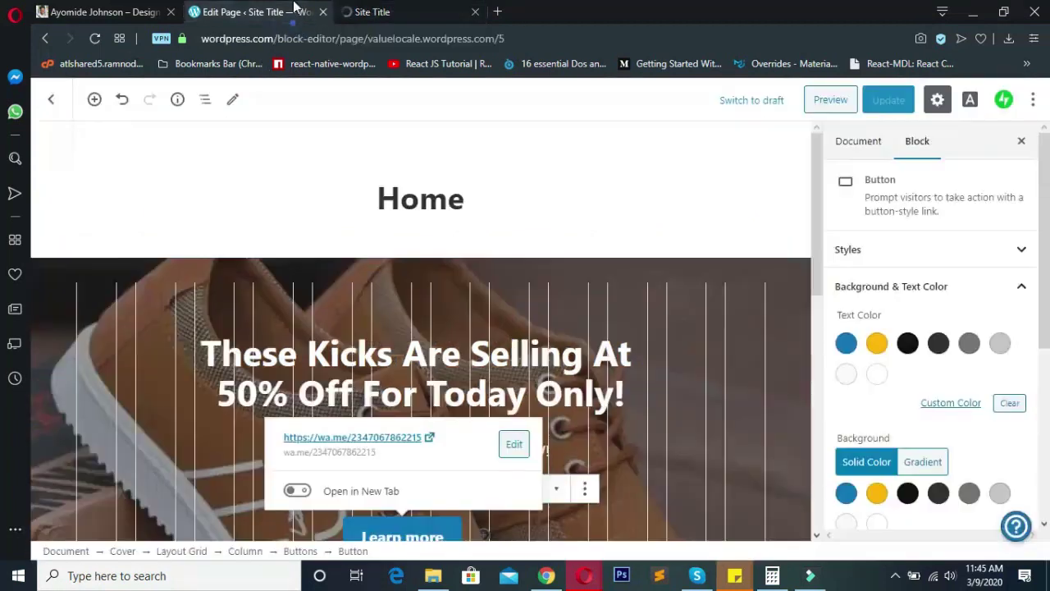
{"action": "left_click", "coordinate": [50, 101]}
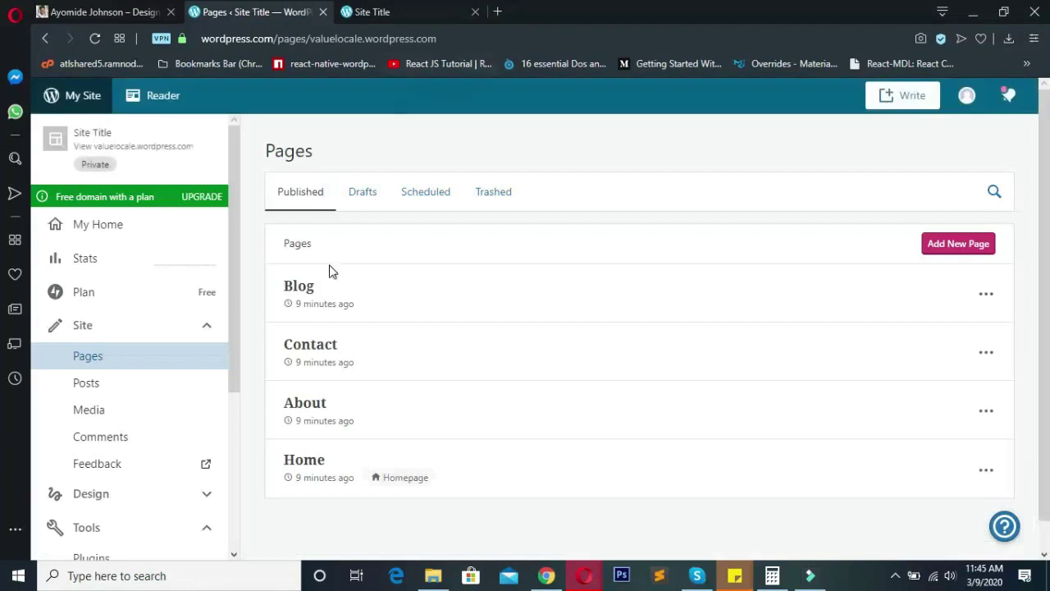
- Glance at the live site, then open and close a page's actions menu in Pages
{"action": "left_click", "coordinate": [393, 10]}
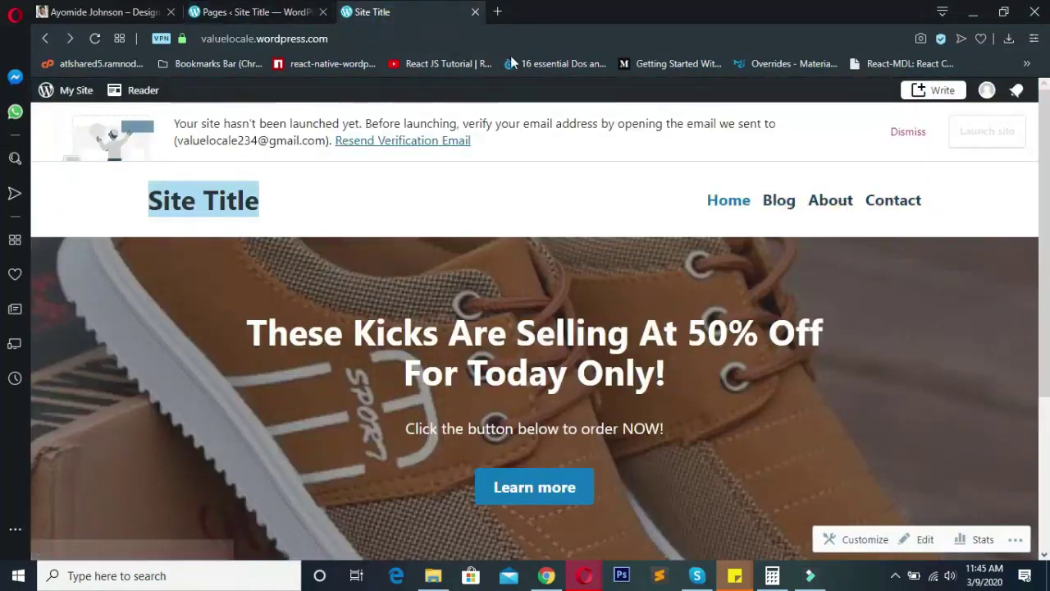
{"action": "left_click", "coordinate": [250, 11]}
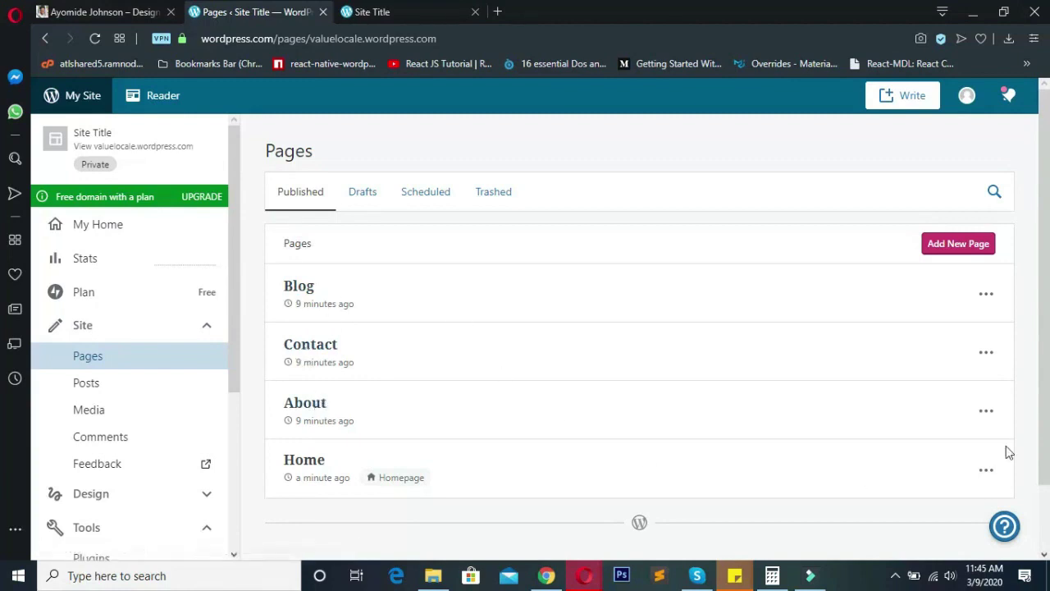
{"action": "scroll", "coordinate": [598, 369], "scroll_direction": "down", "scroll_amount": 2}
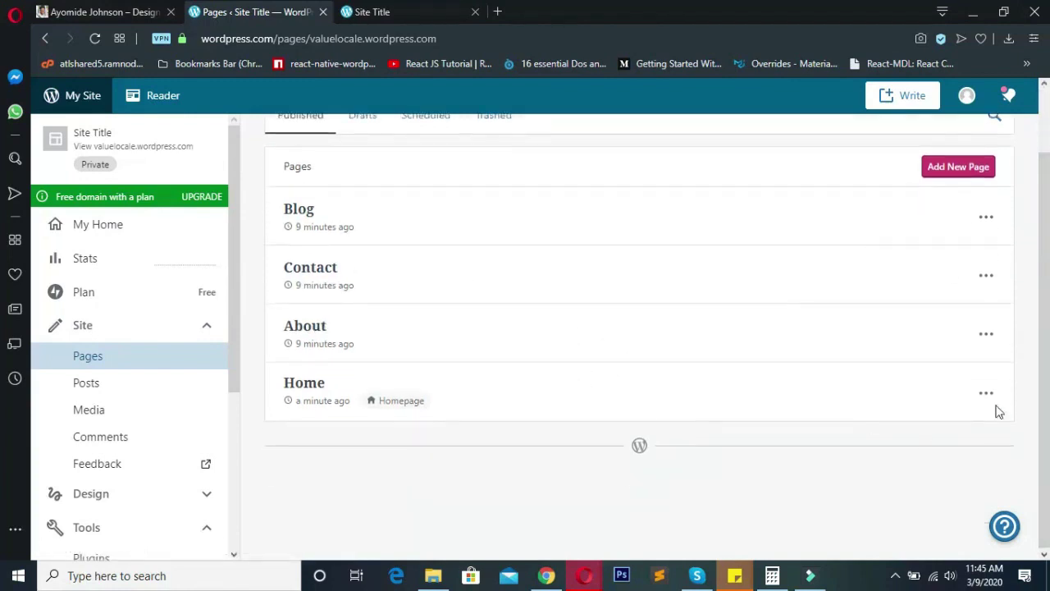
{"action": "left_click", "coordinate": [988, 333]}
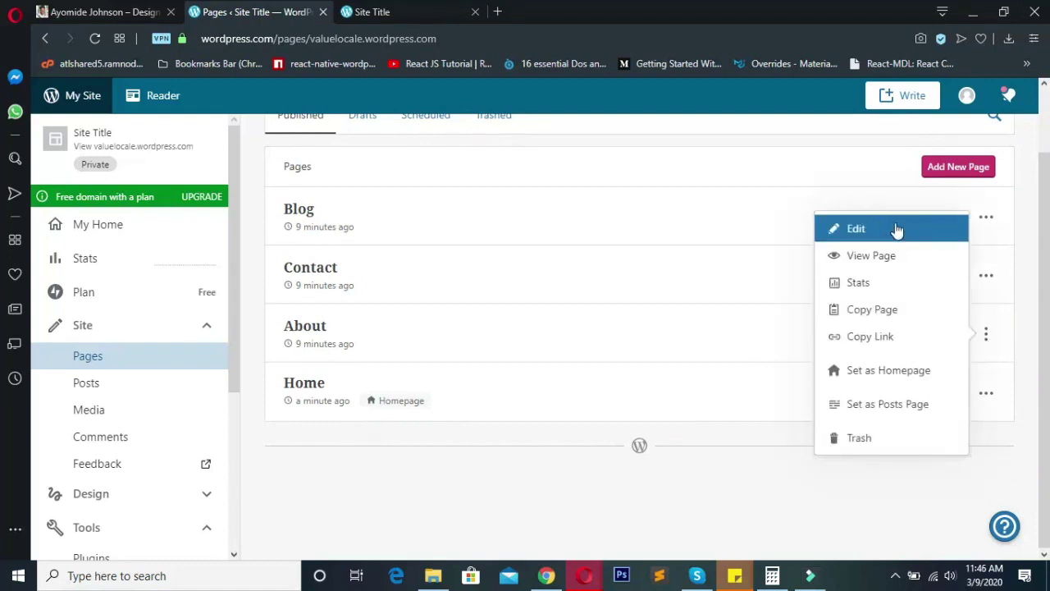
{"action": "scroll", "coordinate": [659, 304], "scroll_direction": "up", "scroll_amount": 1}
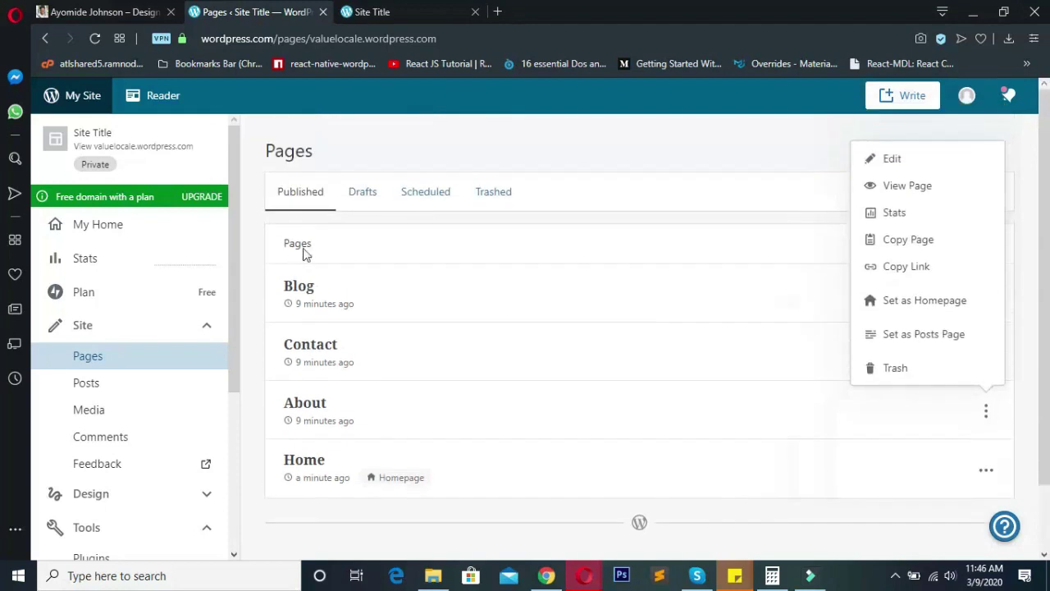
{"action": "left_click", "coordinate": [349, 225]}
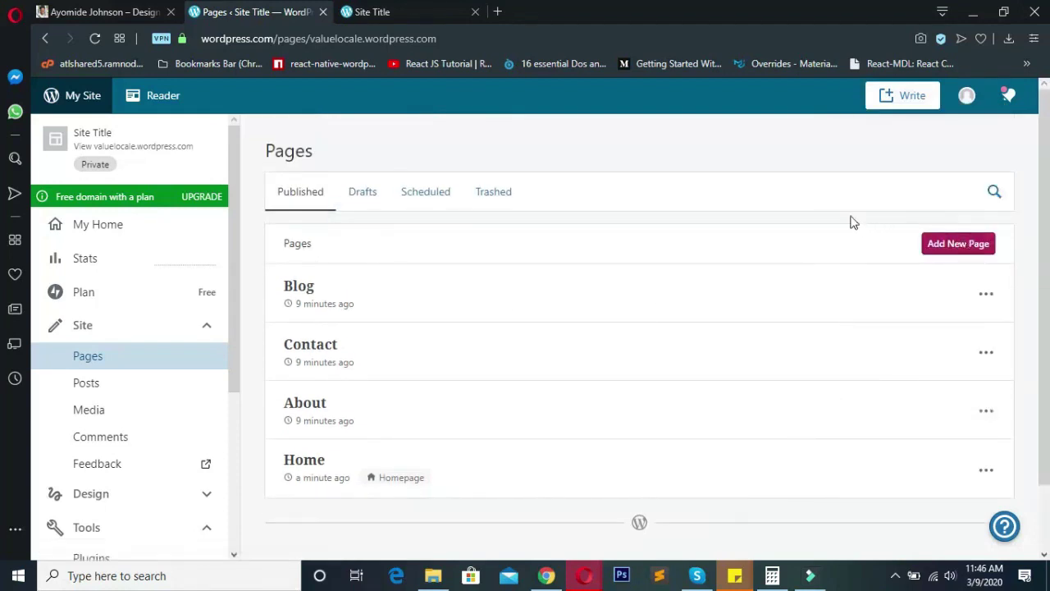
{"action": "middle_click", "coordinate": [797, 223]}
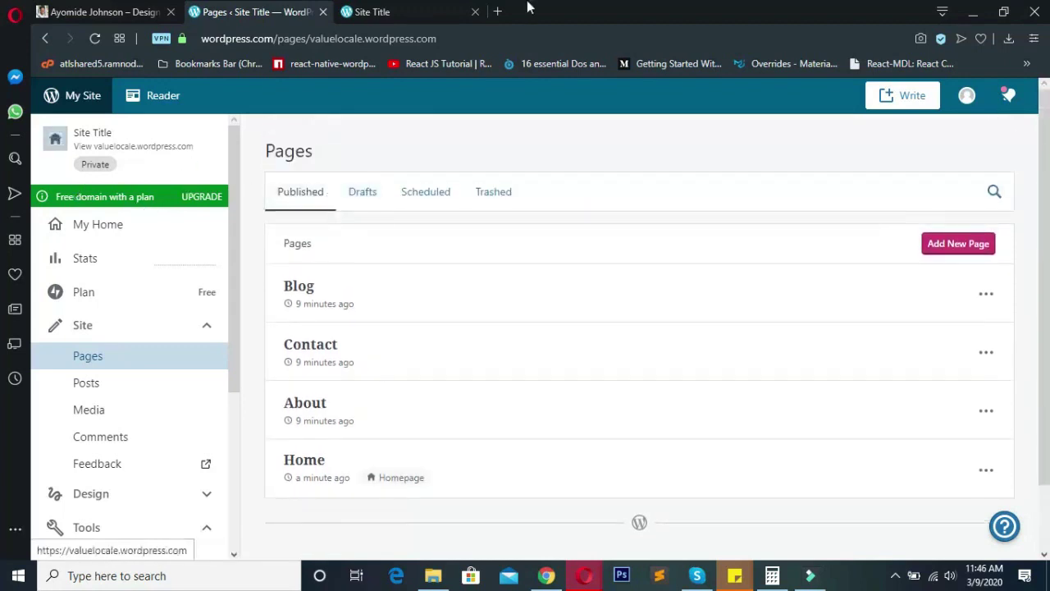
- Review the live home page, then return to Pages and expand Manage in the sidebar
{"action": "left_click", "coordinate": [404, 10]}
{"action": "left_click_drag", "start_coordinate": [352, 201], "coordinate": [172, 183]}
{"action": "mouse_move", "coordinate": [398, 222]}
{"action": "left_mouse_down"}
{"action": "mouse_move", "coordinate": [132, 201]}
{"action": "mouse_move", "coordinate": [403, 220]}
{"action": "left_mouse_up"}
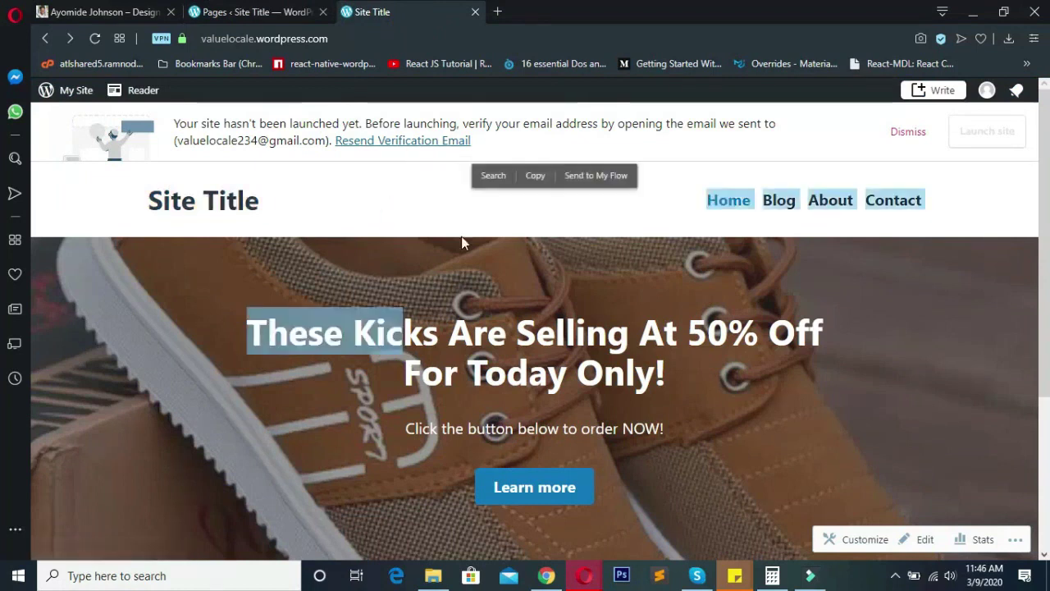
{"action": "left_click", "coordinate": [431, 232]}
{"action": "left_click", "coordinate": [242, 10]}
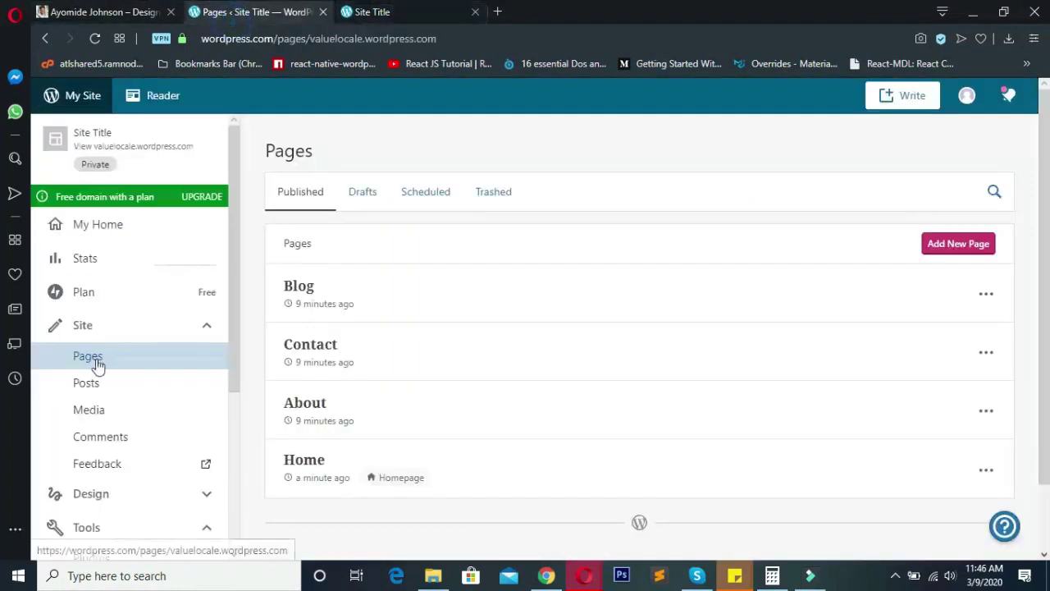
{"action": "scroll", "coordinate": [102, 371], "scroll_direction": "down", "scroll_amount": 3}
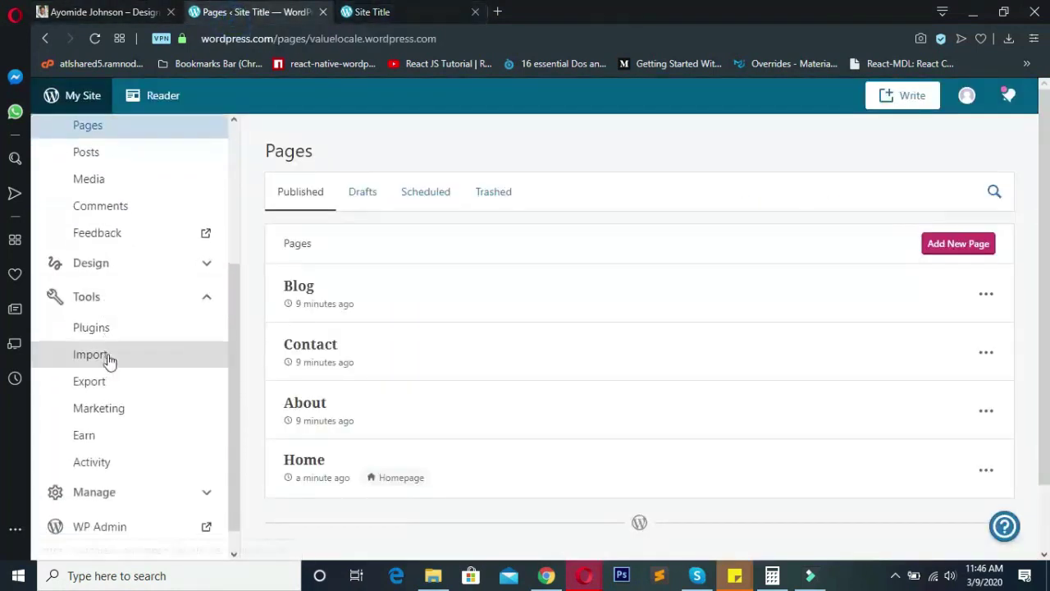
{"action": "scroll", "coordinate": [126, 350], "scroll_direction": "down", "scroll_amount": 1}
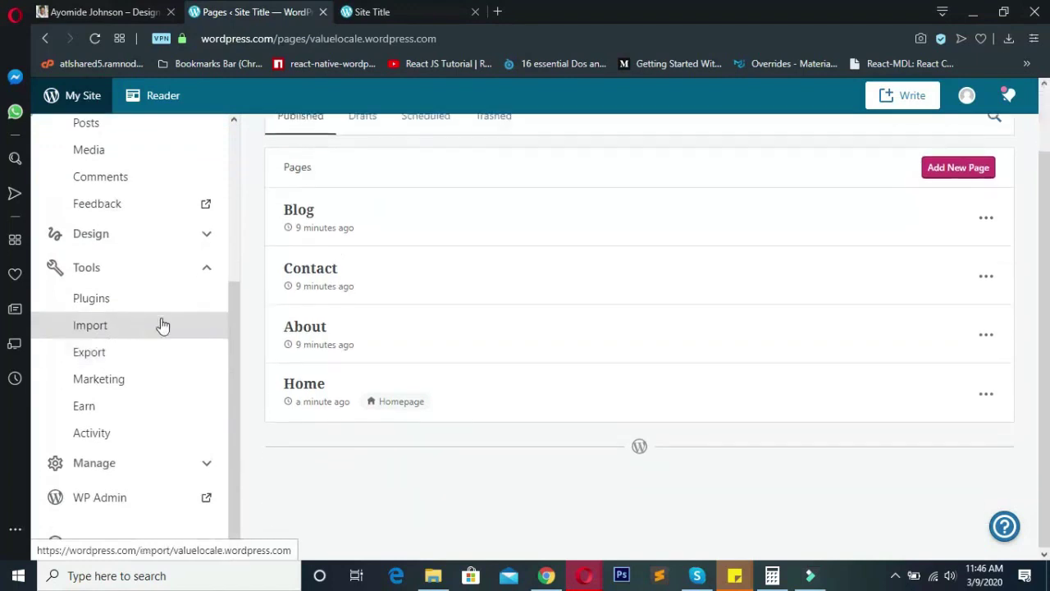
{"action": "left_click", "coordinate": [149, 465]}
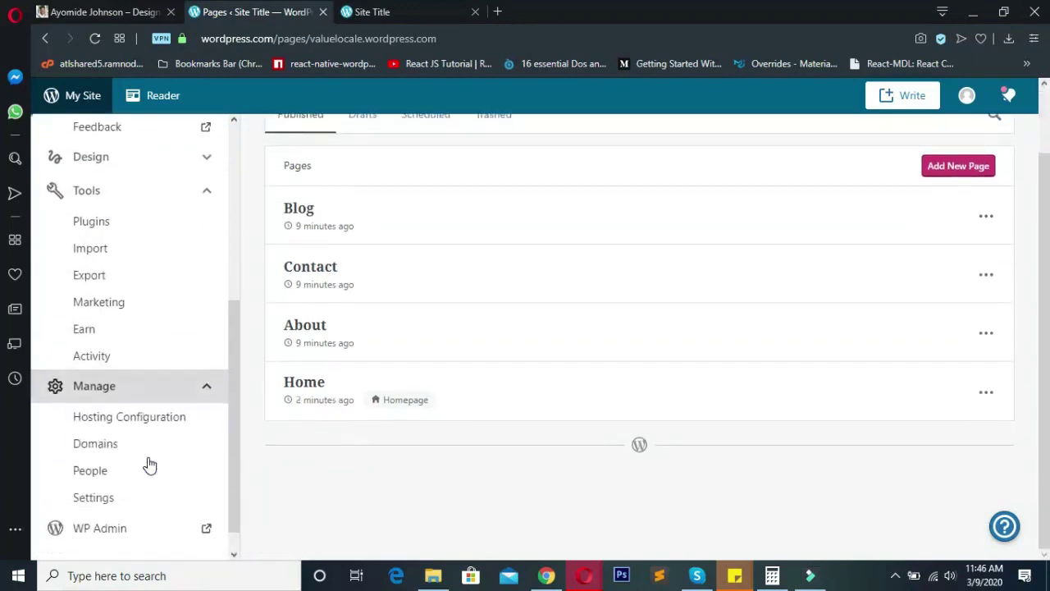
- Open the site Customizer from Settings through the Site Icon's Change link
{"action": "left_click", "coordinate": [95, 467]}
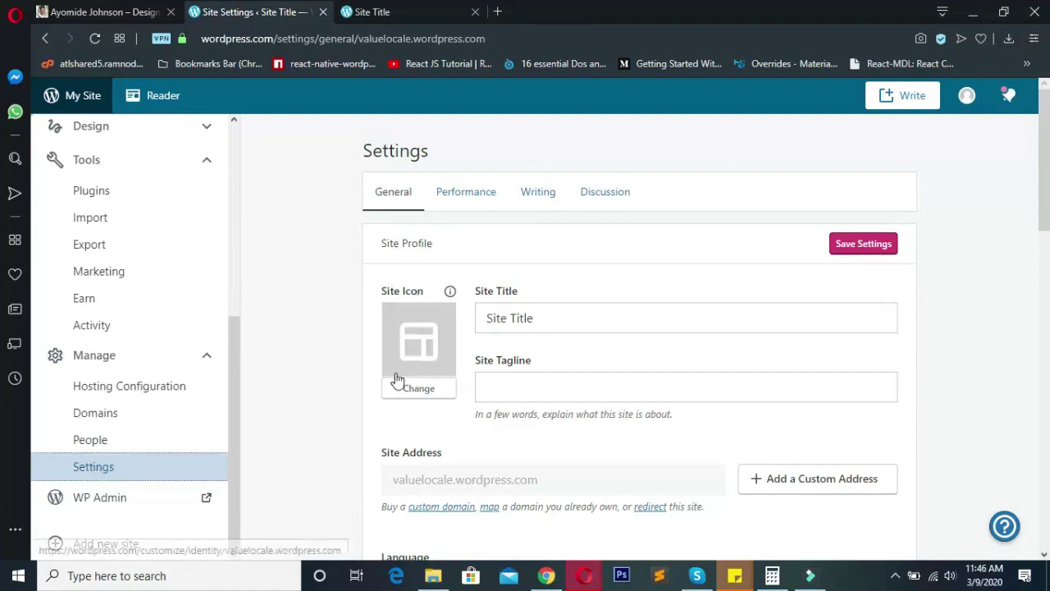
{"action": "left_click", "coordinate": [417, 398]}
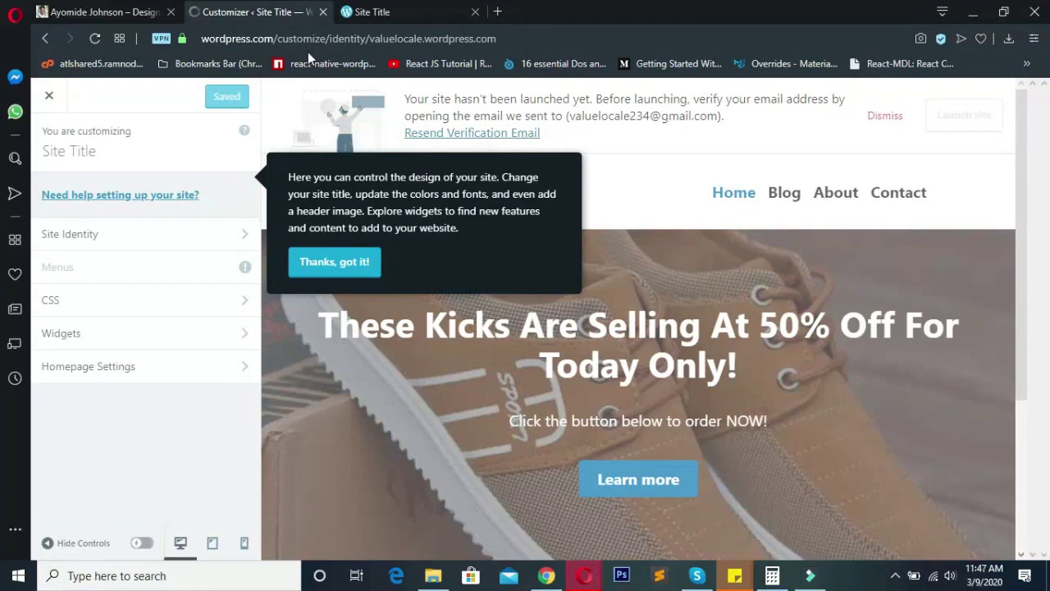
- Dismiss the Customizer tip and replace the site title with ValueLocale in Site Identity
{"action": "left_click", "coordinate": [367, 267]}
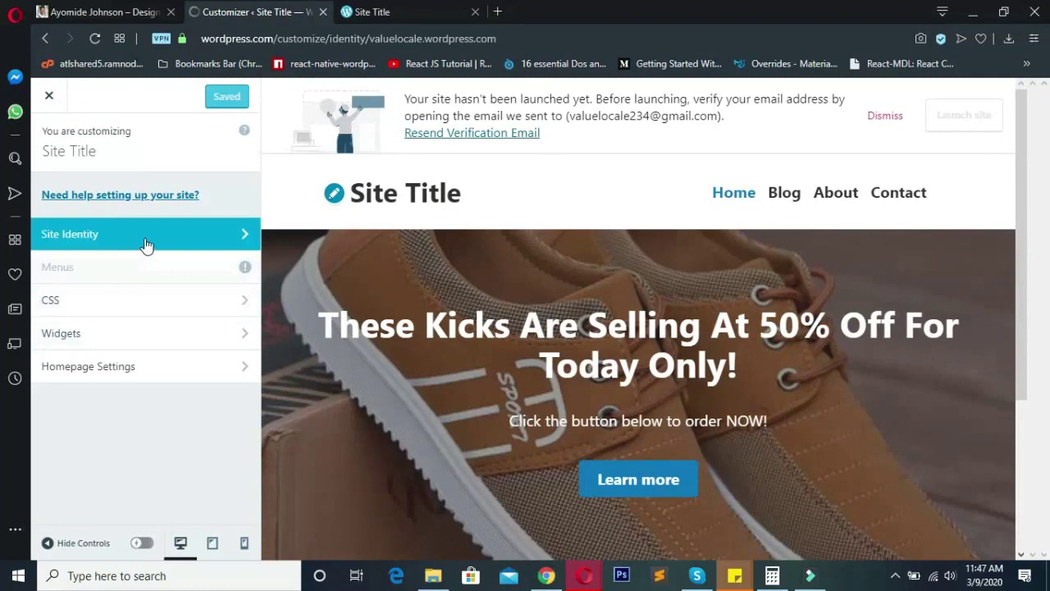
{"action": "left_click", "coordinate": [145, 243]}
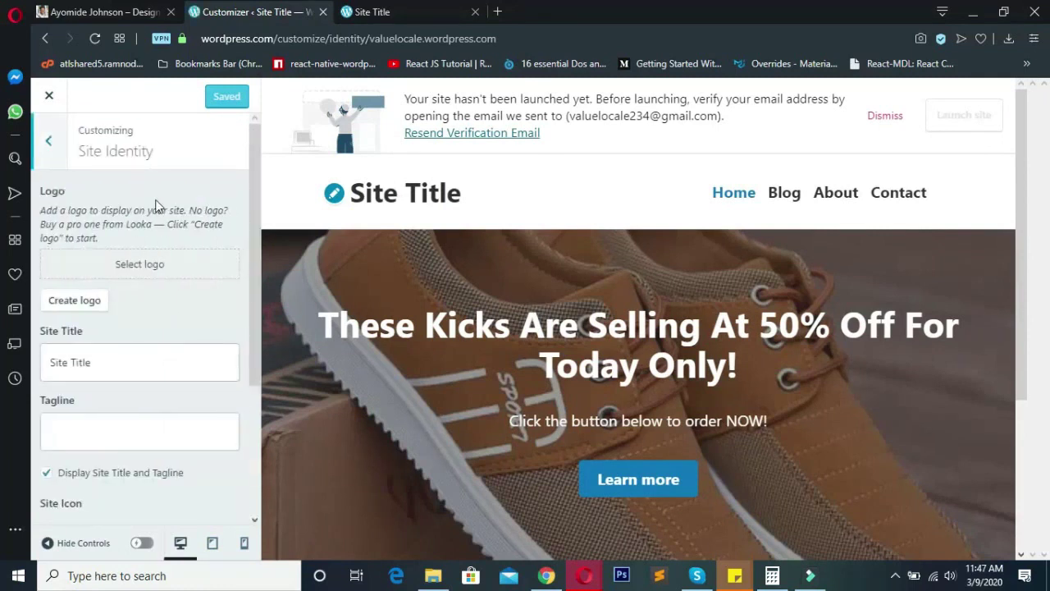
{"action": "scroll", "coordinate": [136, 338], "scroll_direction": "down", "scroll_amount": 1}
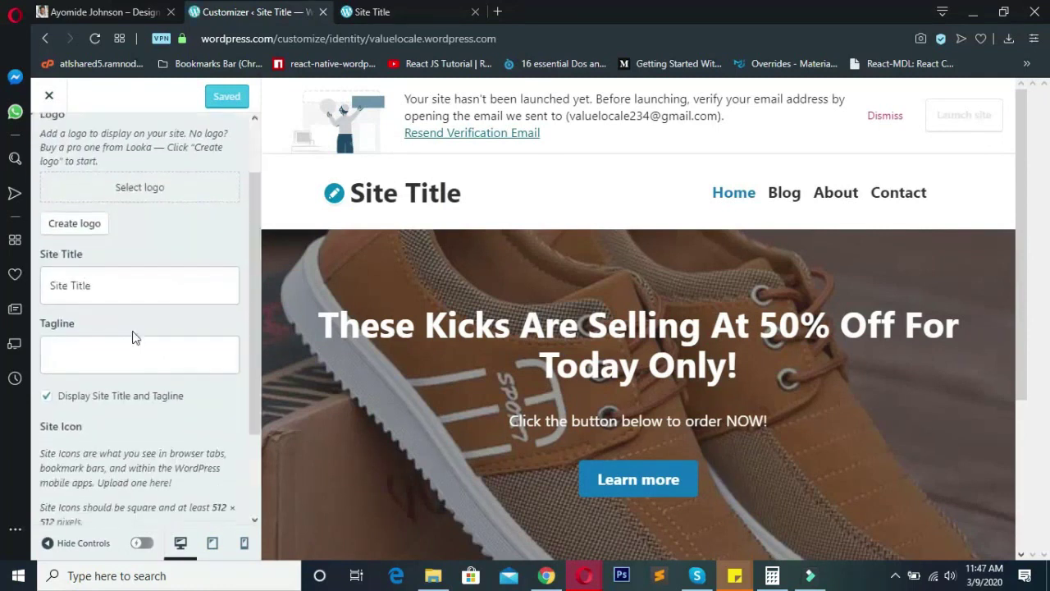
{"action": "left_click", "coordinate": [120, 288]}
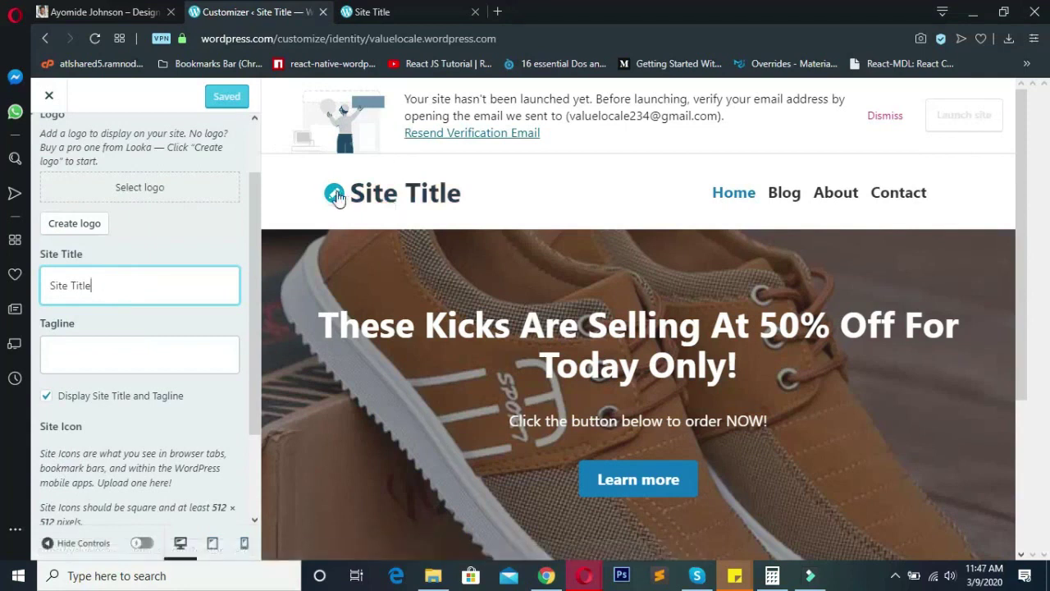
{"action": "triple_click", "coordinate": [108, 284]}
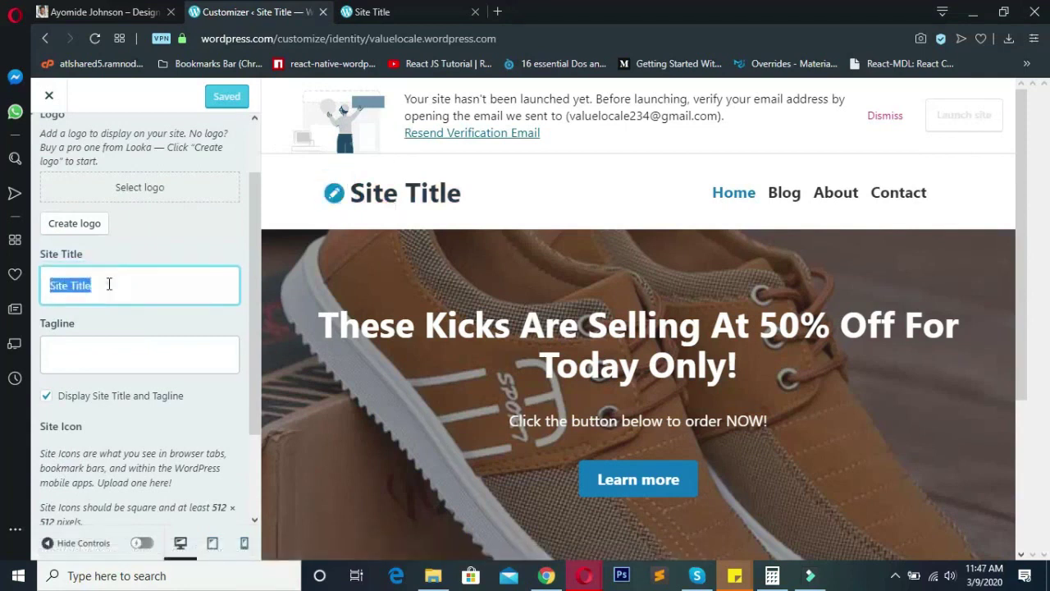
{"action": "type", "text": "ValueLocal"}
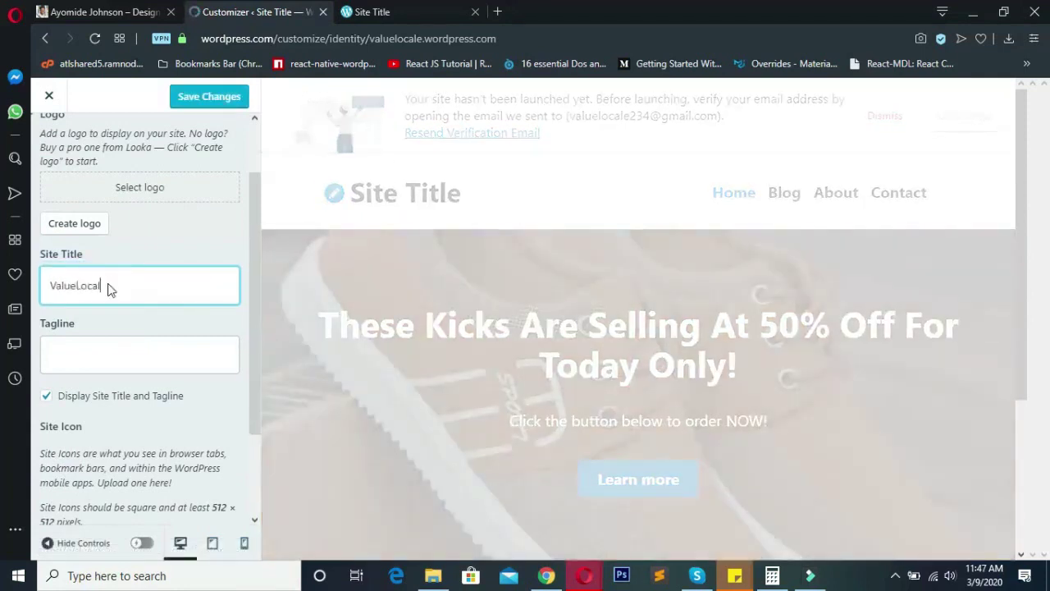
{"action": "type", "text": "e"}
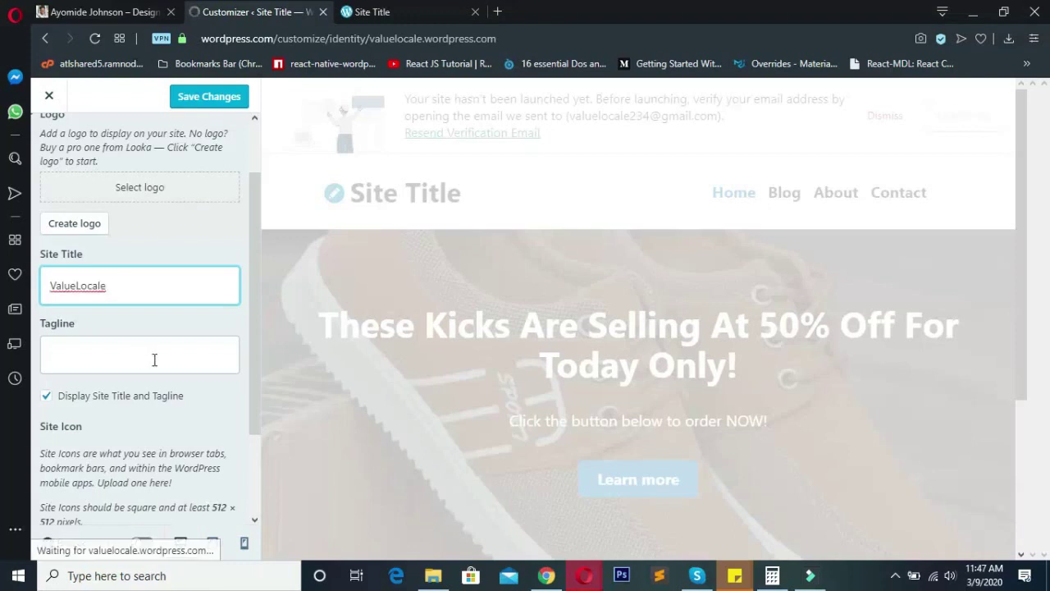
- Enter the tagline 'Outstanding Service.'
{"action": "left_click", "coordinate": [157, 359]}
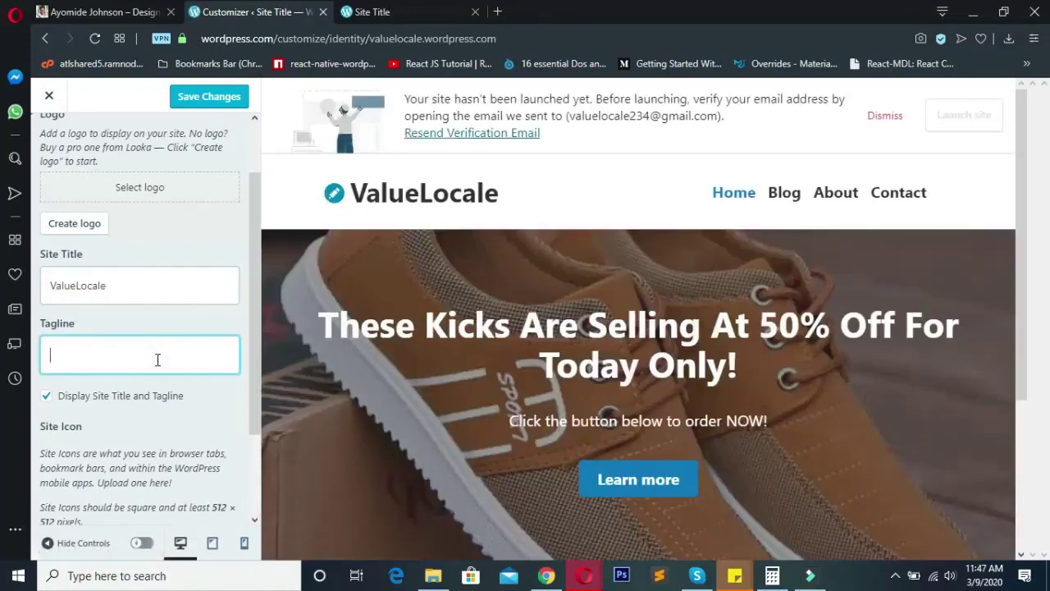
{"action": "type", "text": "Outstandi"}
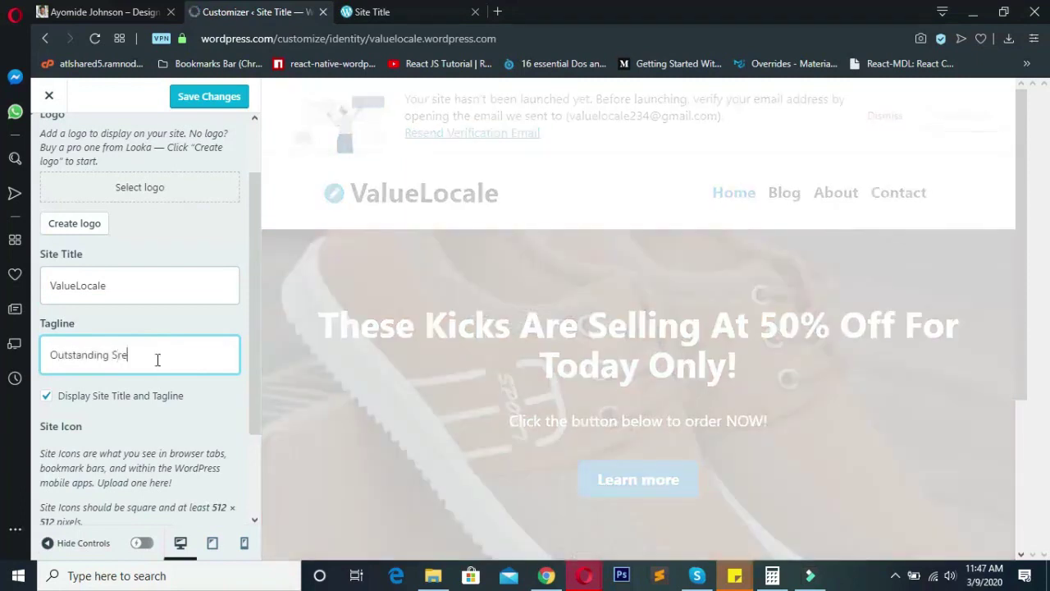
{"action": "type", "text": "ng Service..."}
{"action": "scroll", "coordinate": [188, 315], "scroll_direction": "down", "scroll_amount": 2}
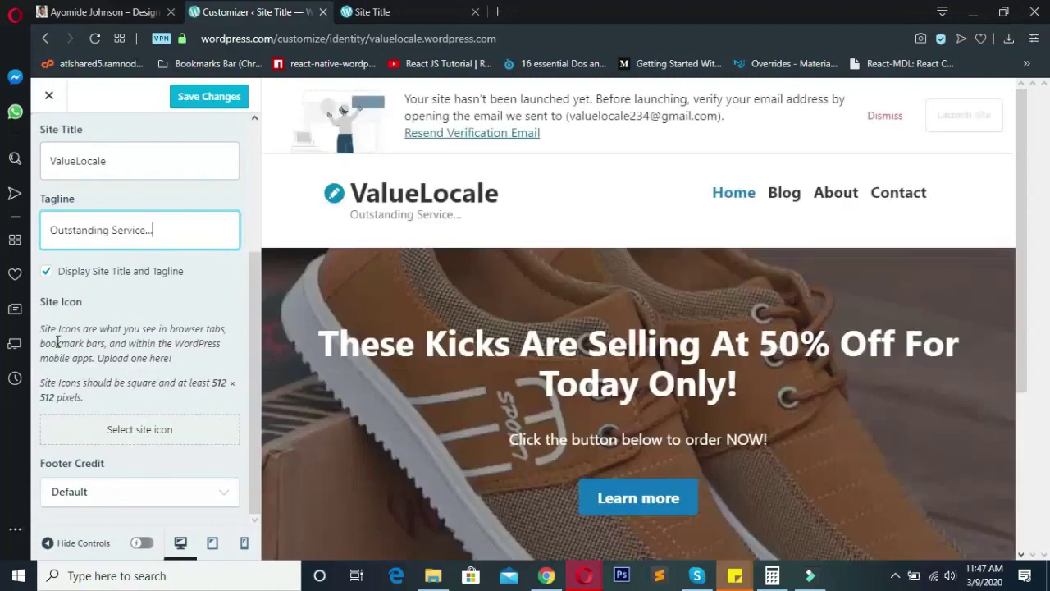
- Set kicks.jpg from the Media Library as the site icon, cropped square
{"action": "left_click", "coordinate": [129, 429]}
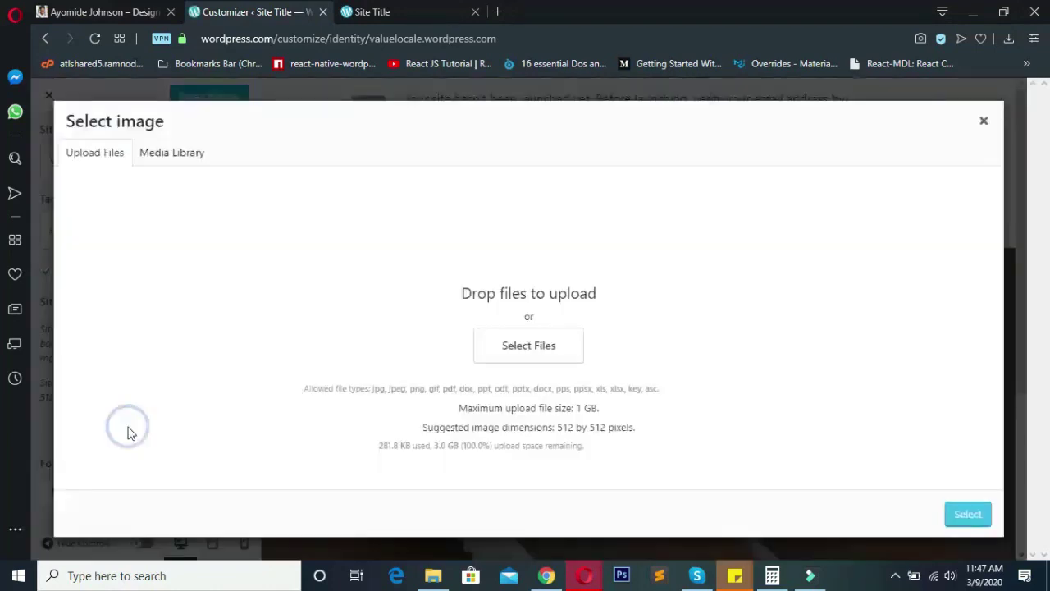
{"action": "left_click", "coordinate": [164, 153]}
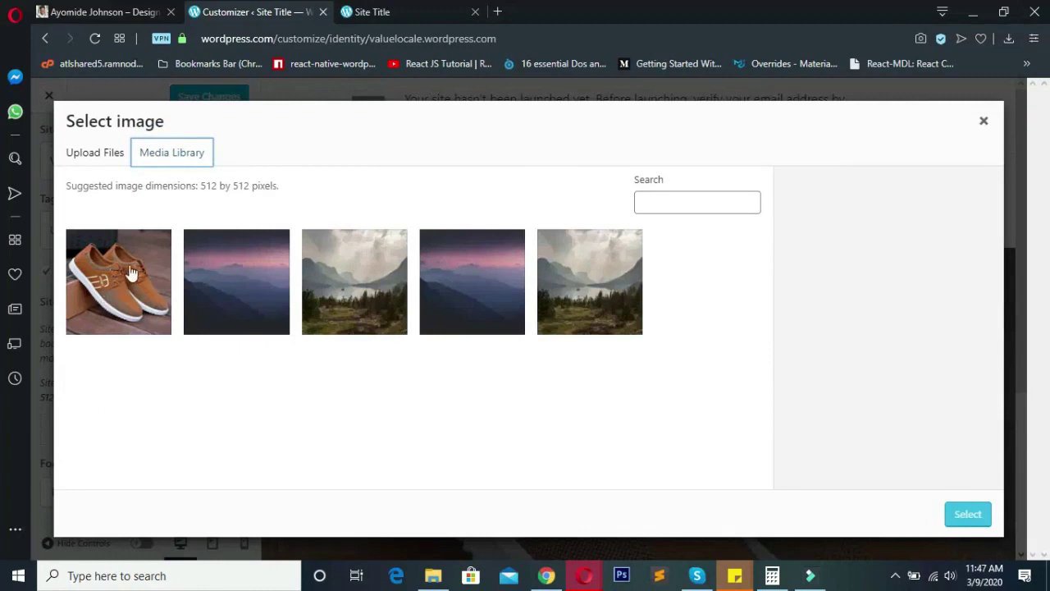
{"action": "left_click", "coordinate": [129, 273]}
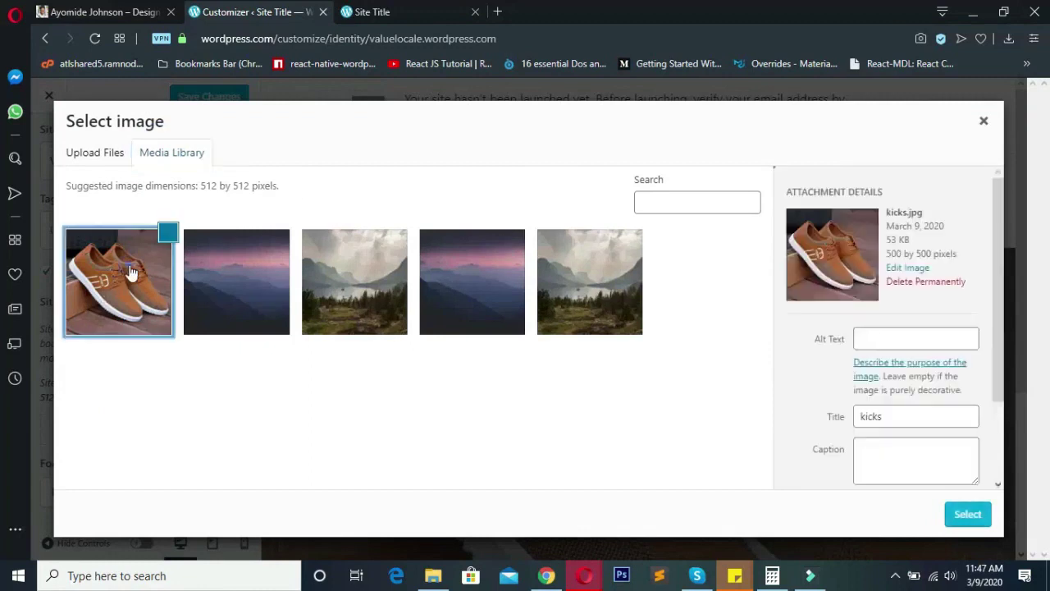
{"action": "left_click", "coordinate": [966, 517]}
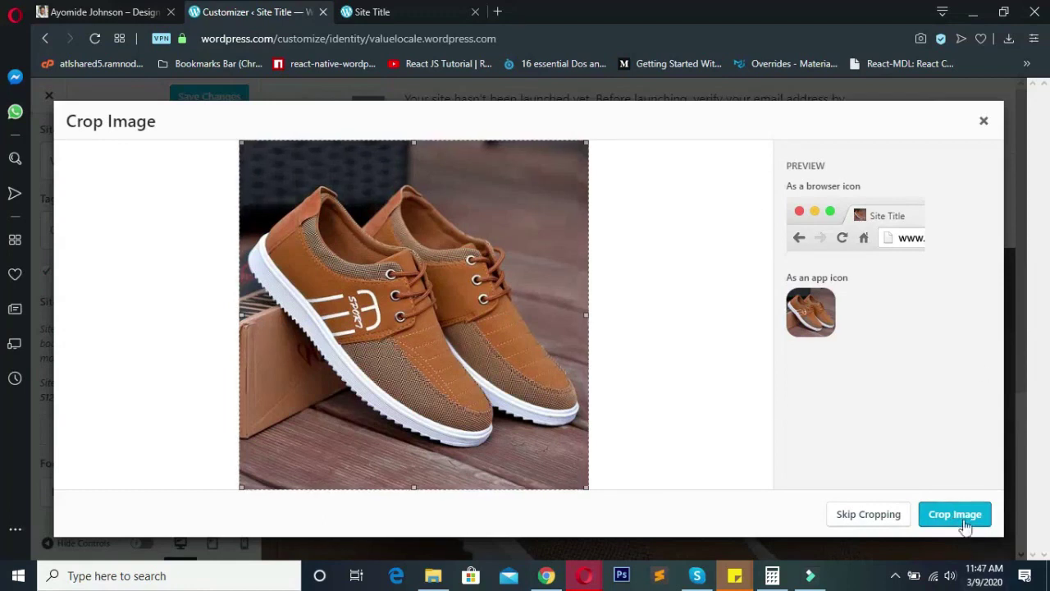
{"action": "left_click", "coordinate": [966, 521]}
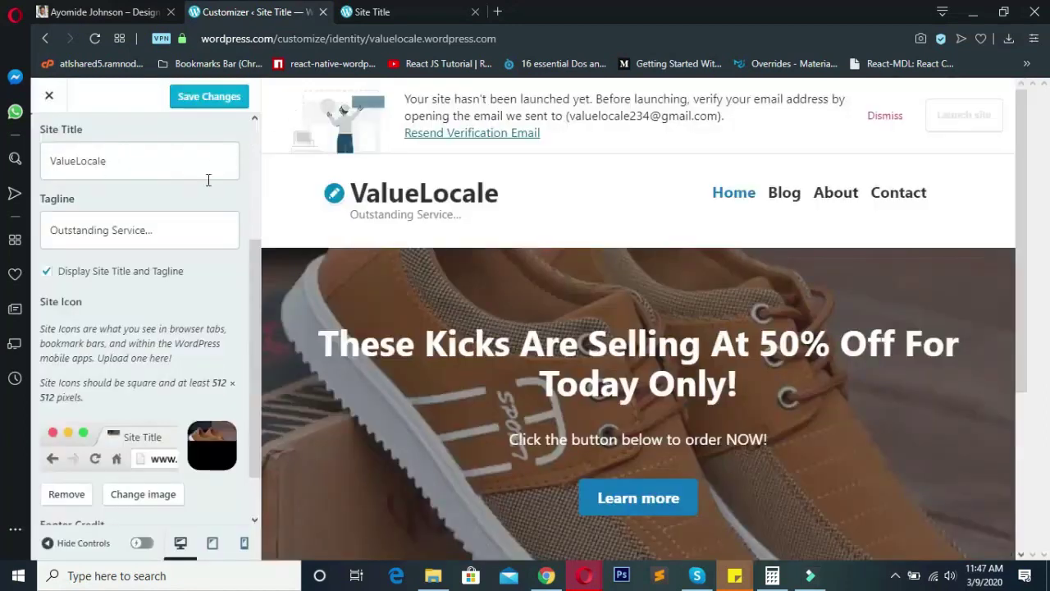
- Review the tagline and hero banner text in the Customizer preview
{"action": "scroll", "coordinate": [197, 371], "scroll_direction": "down", "scroll_amount": 1}
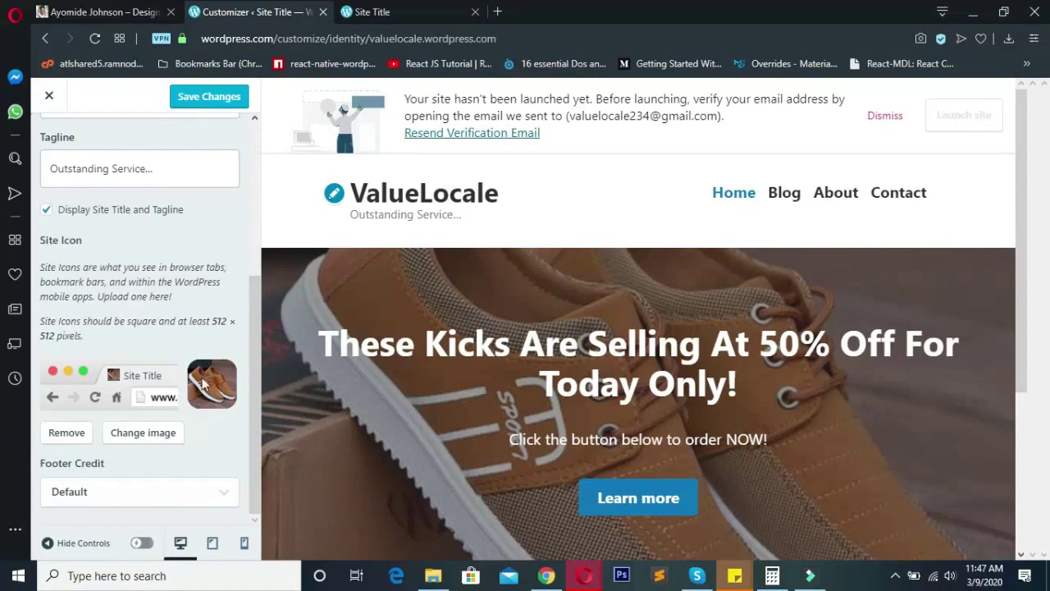
{"action": "scroll", "coordinate": [100, 388], "scroll_direction": "up", "scroll_amount": 4}
{"action": "scroll", "coordinate": [146, 389], "scroll_direction": "down", "scroll_amount": 1}
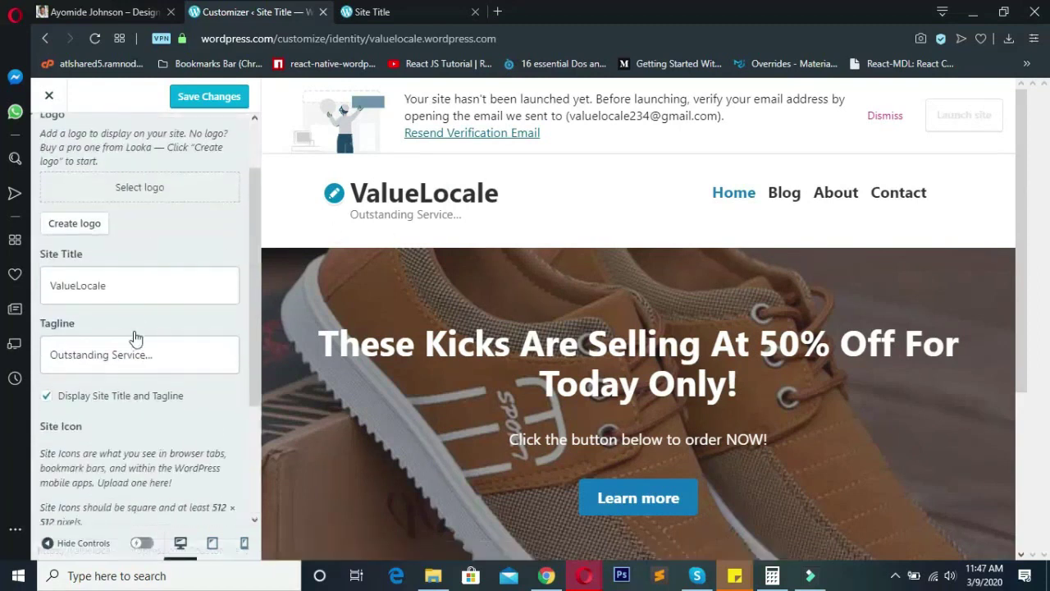
{"action": "left_click", "coordinate": [164, 351]}
{"action": "left_click", "coordinate": [465, 215]}
{"action": "left_click_drag", "start_coordinate": [461, 214], "coordinate": [350, 214]}
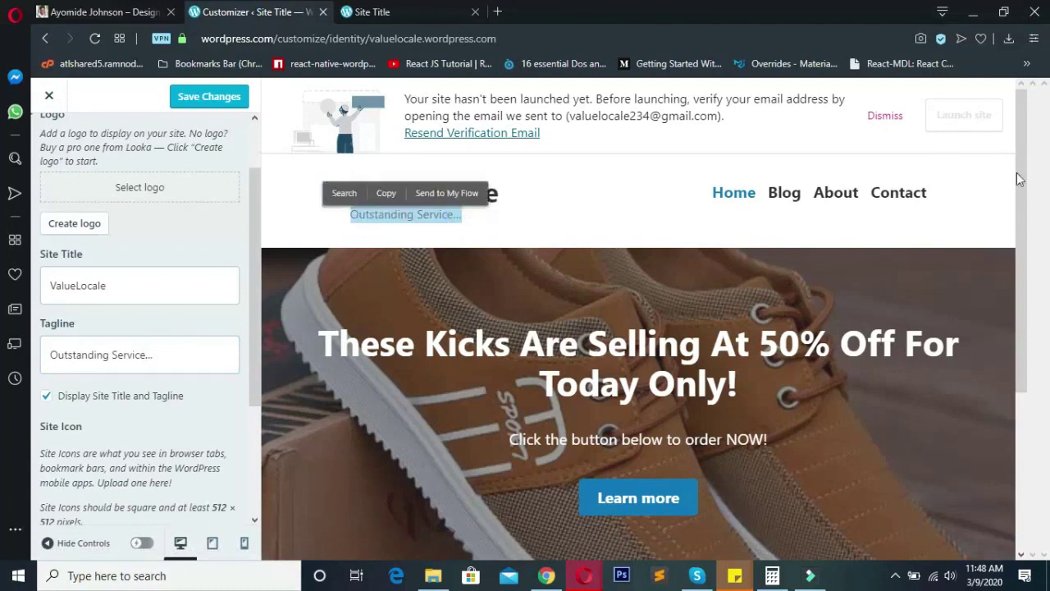
{"action": "left_click", "coordinate": [976, 543]}
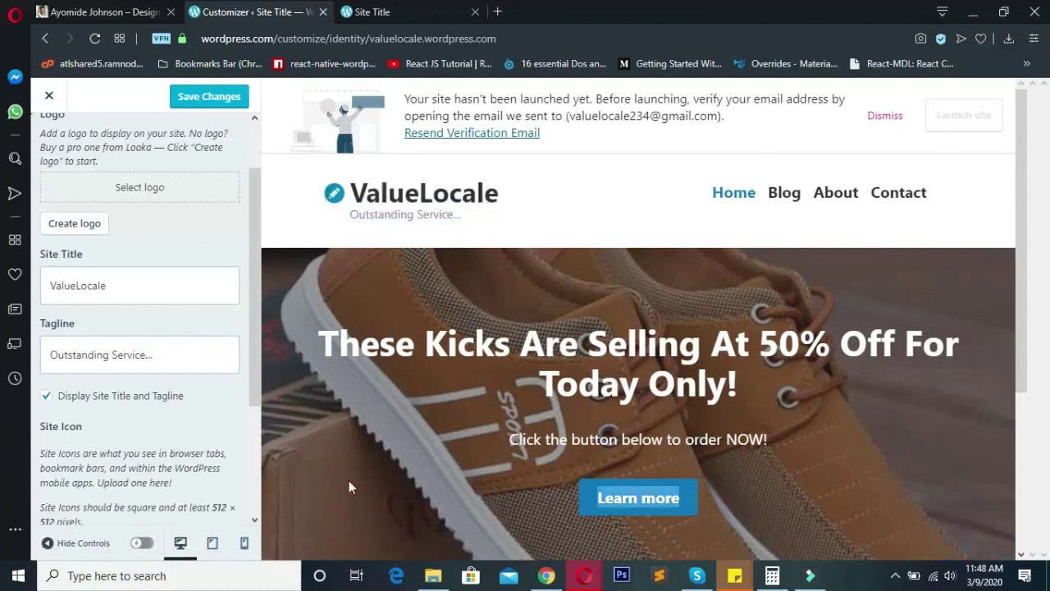
{"action": "left_click_drag", "start_coordinate": [349, 480], "coordinate": [398, 265]}
{"action": "left_click", "coordinate": [405, 263]}
{"action": "left_click", "coordinate": [991, 278]}
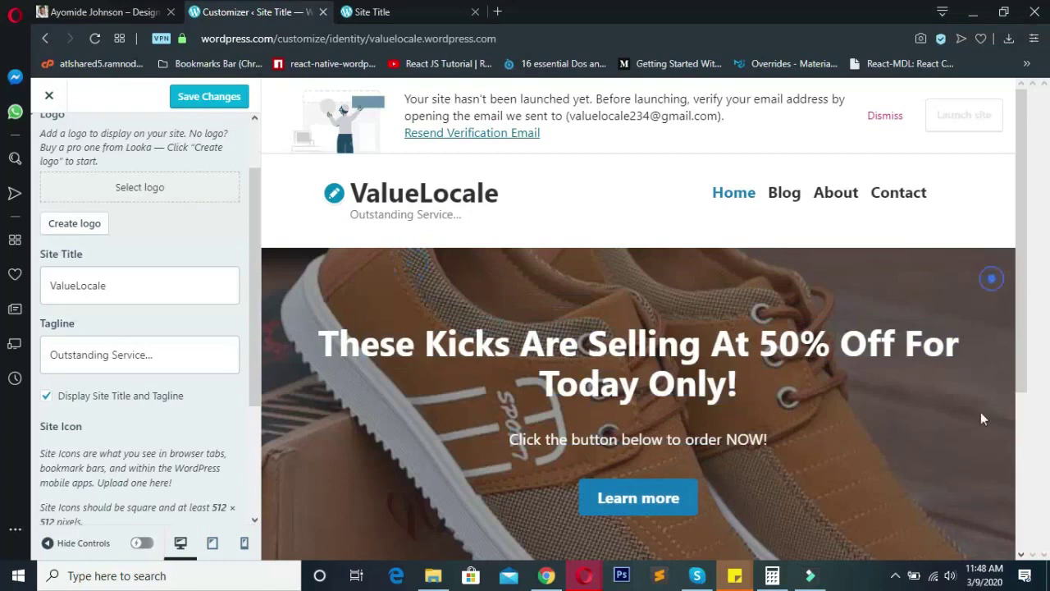
{"action": "left_click", "coordinate": [999, 519]}
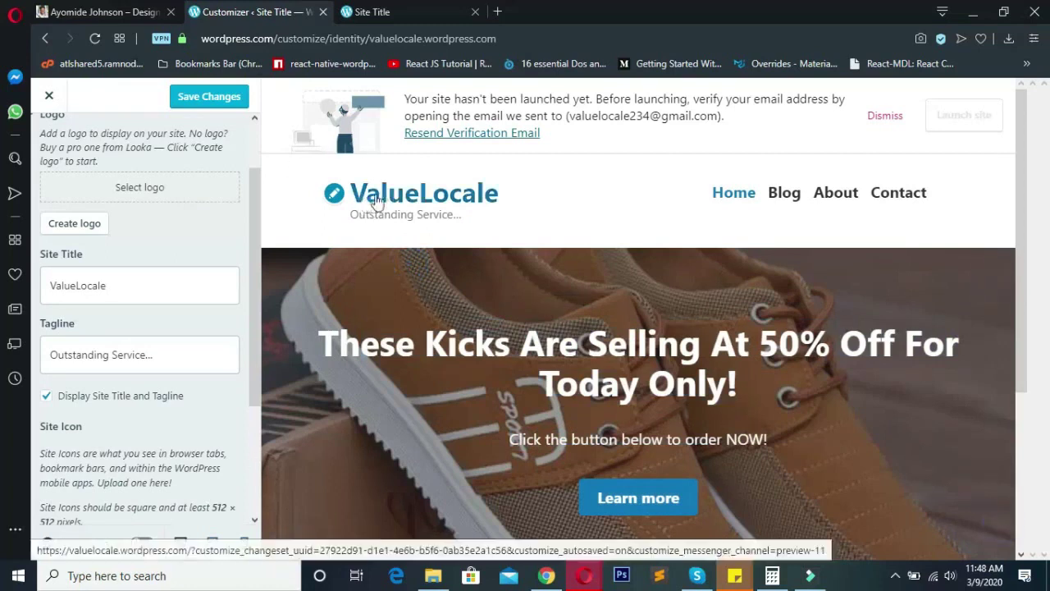
- Confirm the 'Outstanding Service...' tagline in the preview and save the identity changes
{"action": "left_click_drag", "start_coordinate": [553, 195], "coordinate": [353, 222]}
{"action": "left_click", "coordinate": [487, 240]}
{"action": "left_click", "coordinate": [347, 224]}
{"action": "triple_click", "coordinate": [351, 220]}
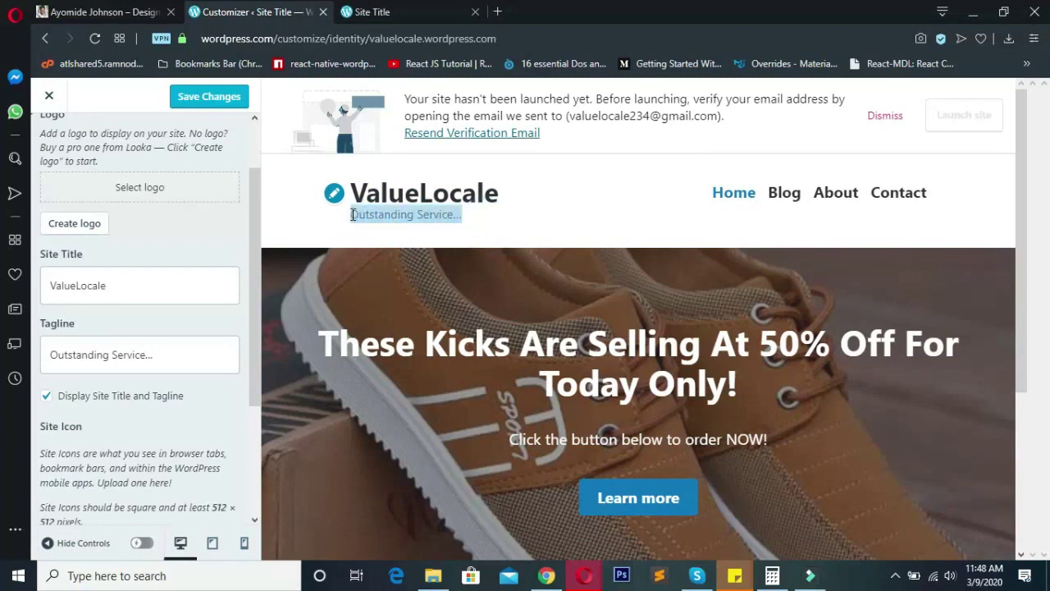
{"action": "left_click", "coordinate": [385, 243]}
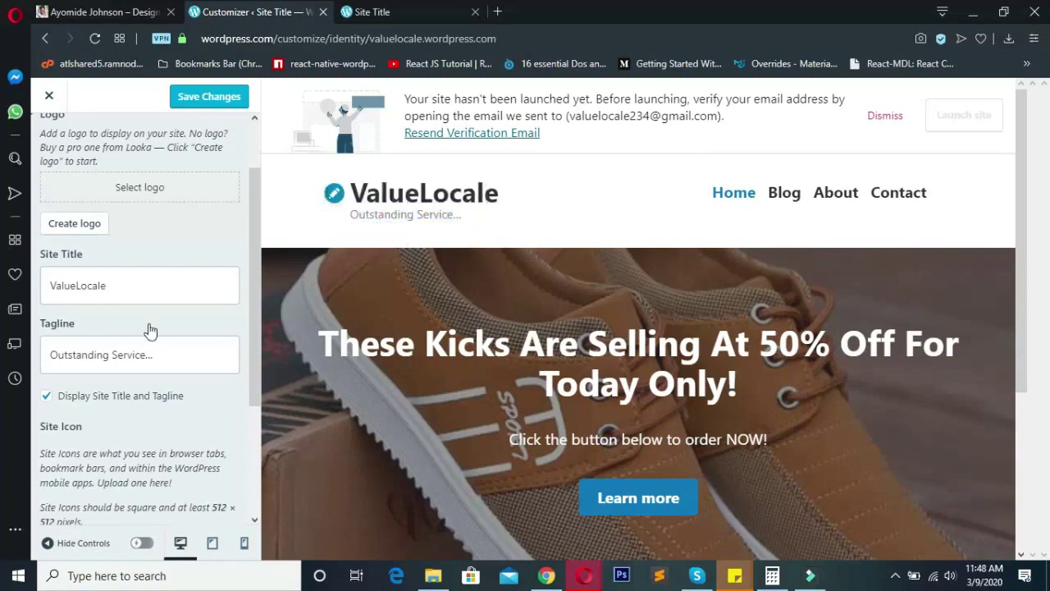
{"action": "scroll", "coordinate": [150, 331], "scroll_direction": "up", "scroll_amount": 3}
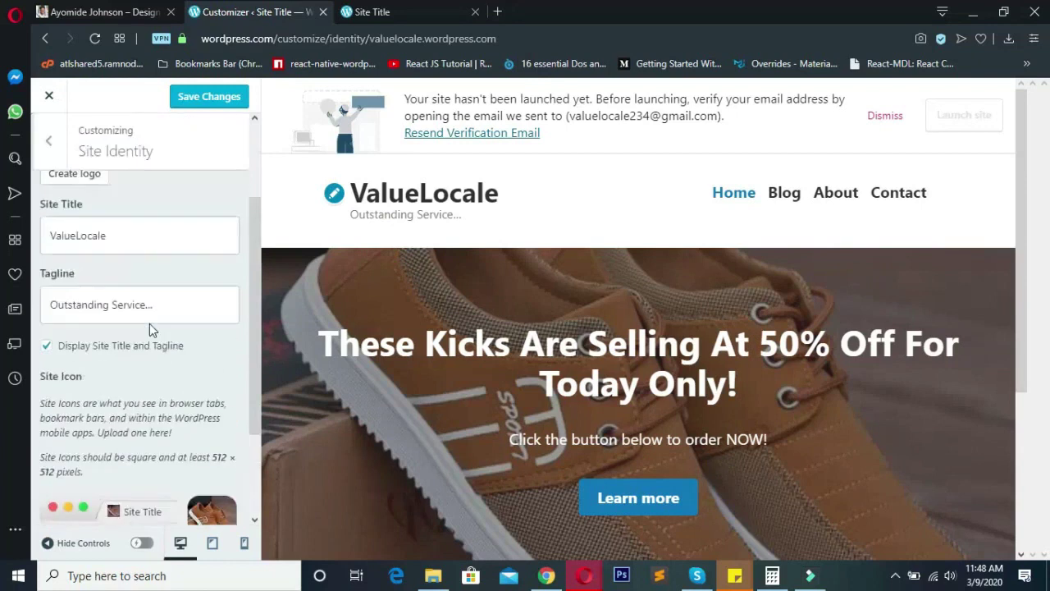
{"action": "left_click", "coordinate": [209, 99]}
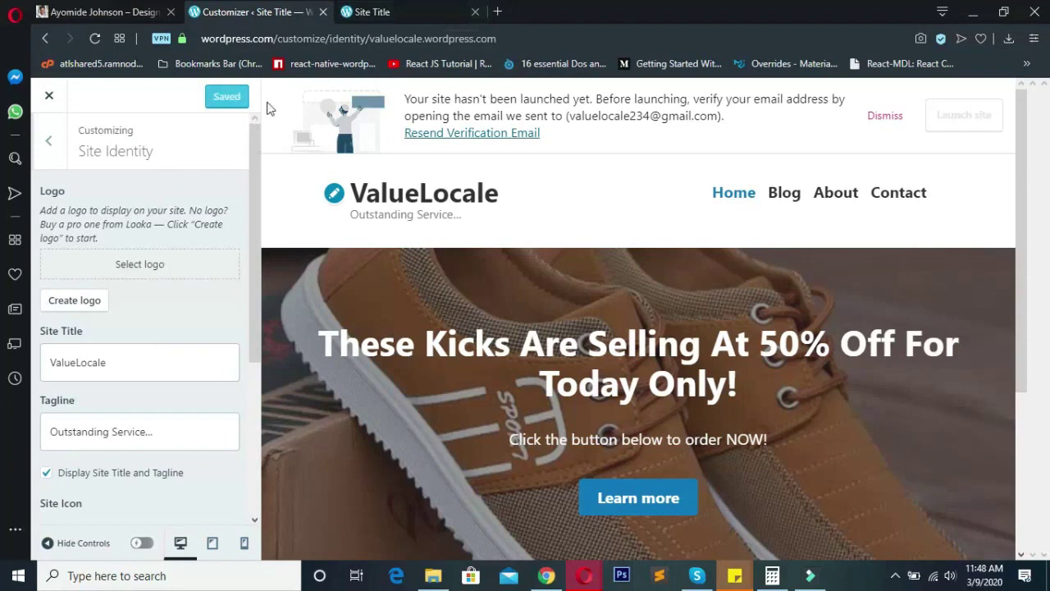
{"action": "left_click", "coordinate": [412, 7]}
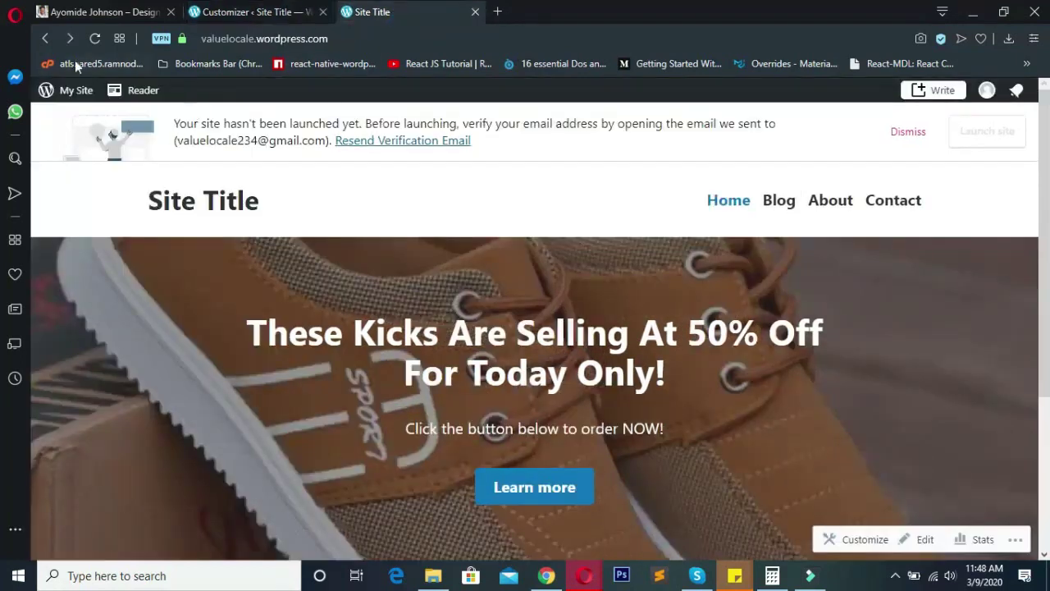
- Dismiss the verification notice and reload the live site to see the ValueLocale header and tagline
{"action": "left_click", "coordinate": [910, 132]}
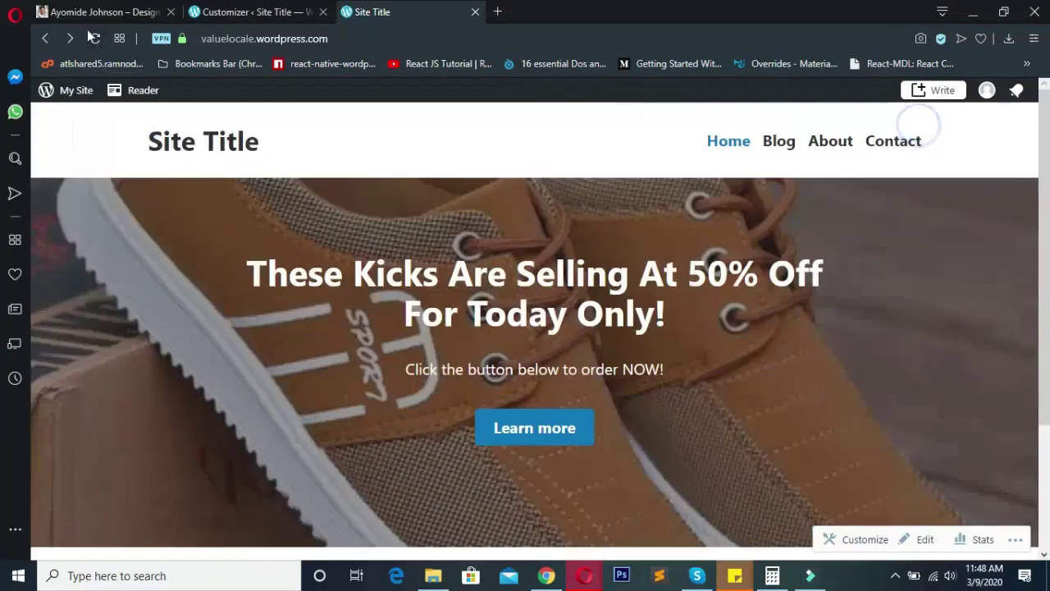
{"action": "left_click", "coordinate": [97, 35]}
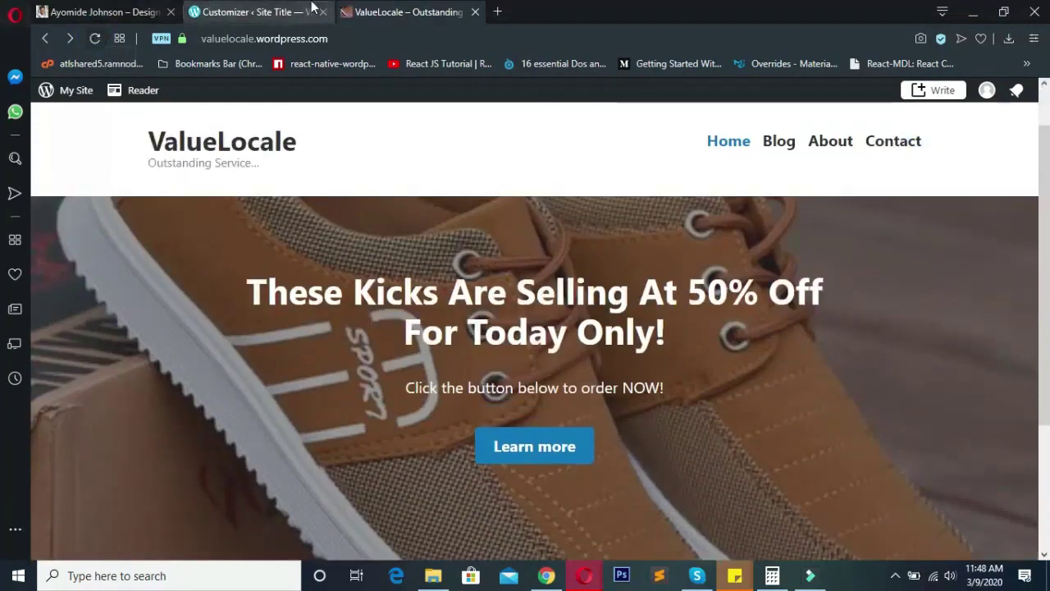
{"action": "left_click", "coordinate": [277, 141]}
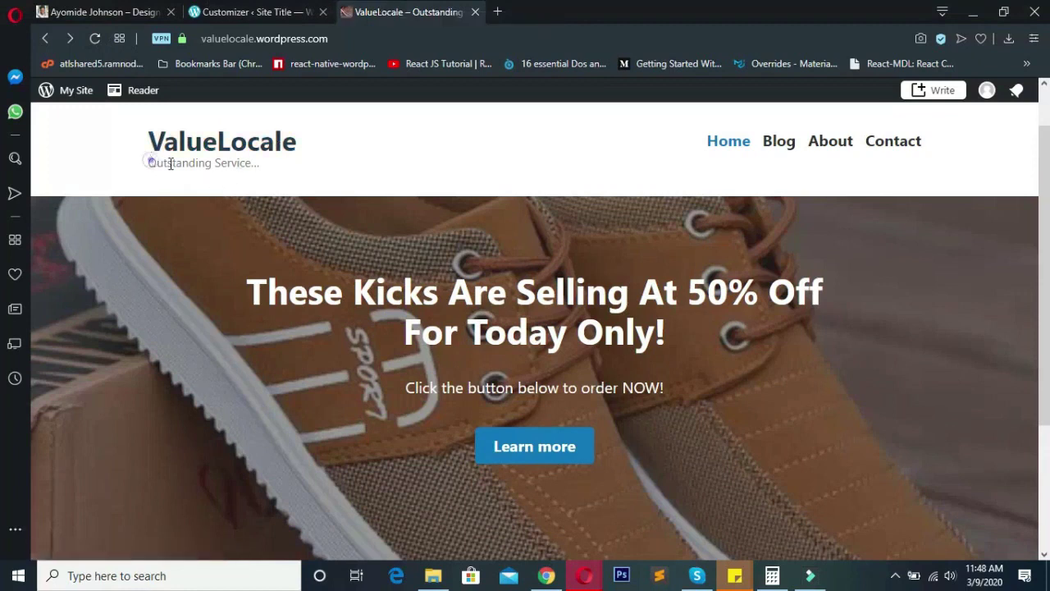
{"action": "left_click_drag", "start_coordinate": [150, 162], "coordinate": [353, 213]}
{"action": "left_click", "coordinate": [361, 188]}
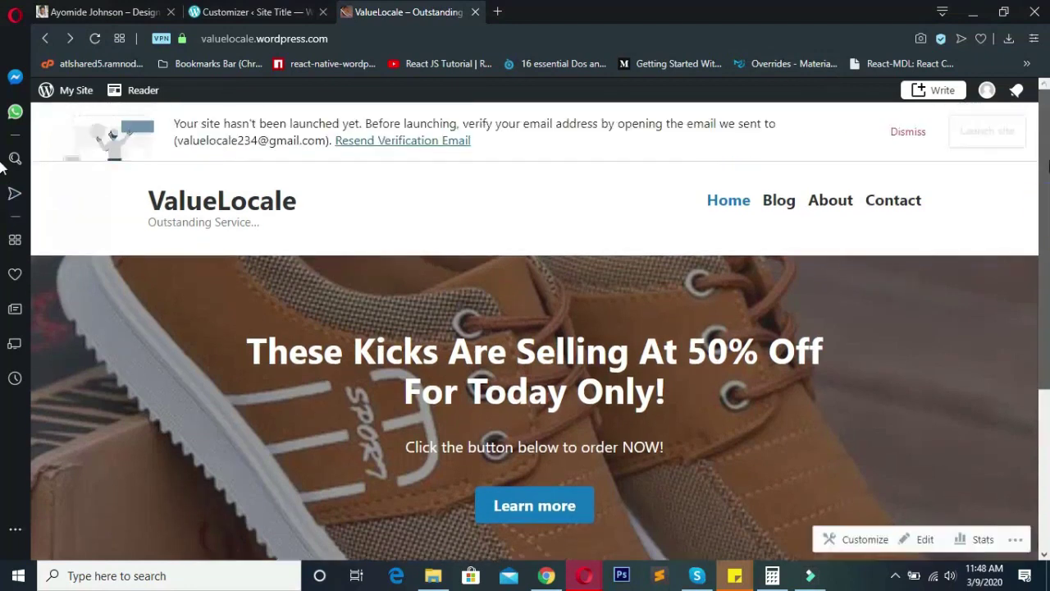
- Scroll through the live home page to review the header and banner heading
{"action": "scroll", "coordinate": [1040, 244], "scroll_direction": "down", "scroll_amount": 3}
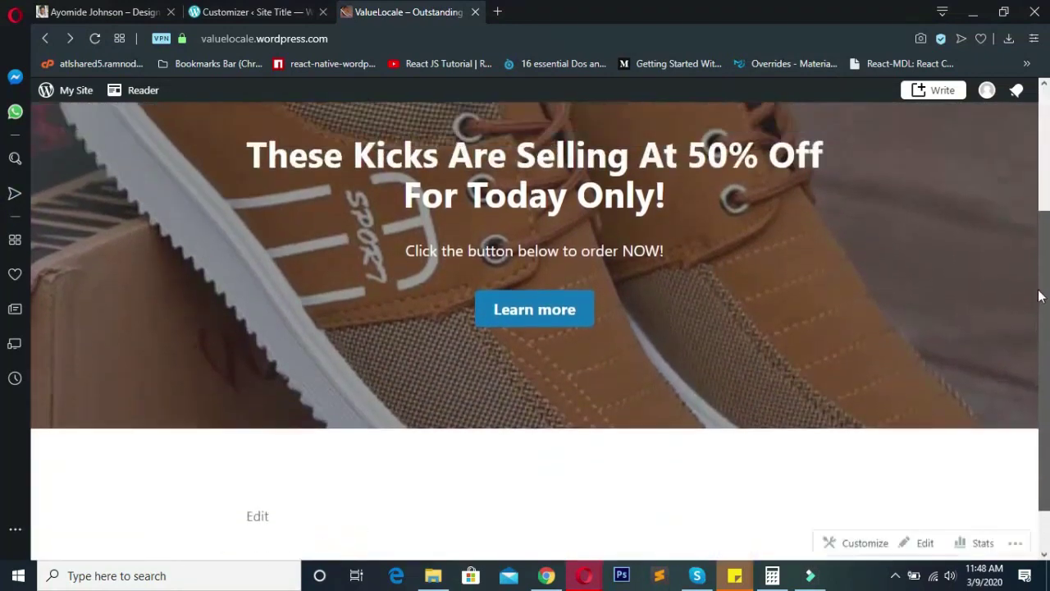
{"action": "scroll", "coordinate": [1040, 296], "scroll_direction": "up", "scroll_amount": 1}
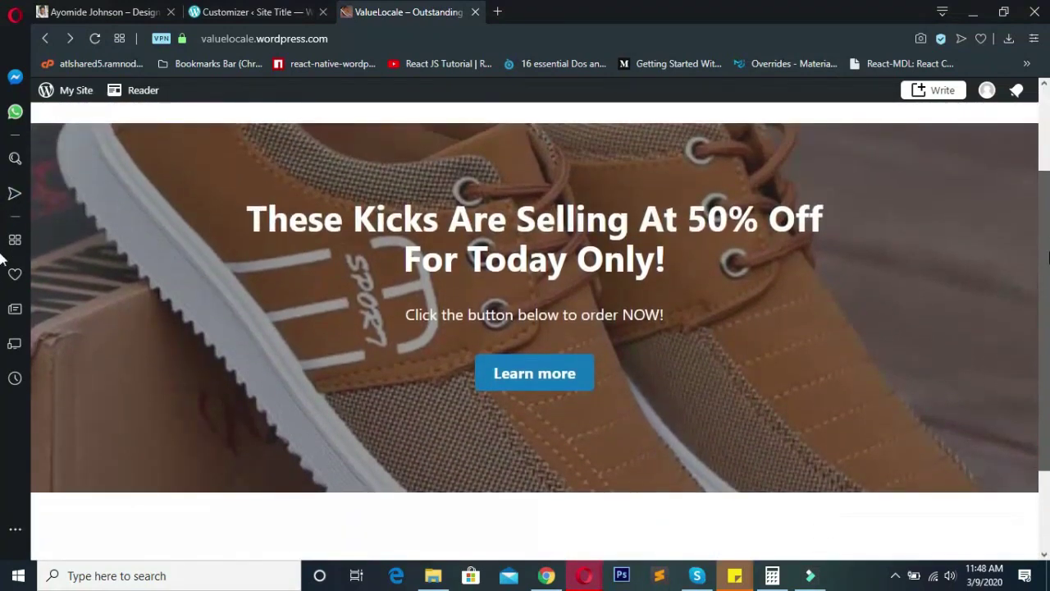
{"action": "left_click_drag", "start_coordinate": [242, 215], "coordinate": [808, 275]}
{"action": "left_click", "coordinate": [822, 291]}
{"action": "scroll", "coordinate": [795, 328], "scroll_direction": "up", "scroll_amount": 1}
{"action": "scroll", "coordinate": [795, 332], "scroll_direction": "up", "scroll_amount": 2}
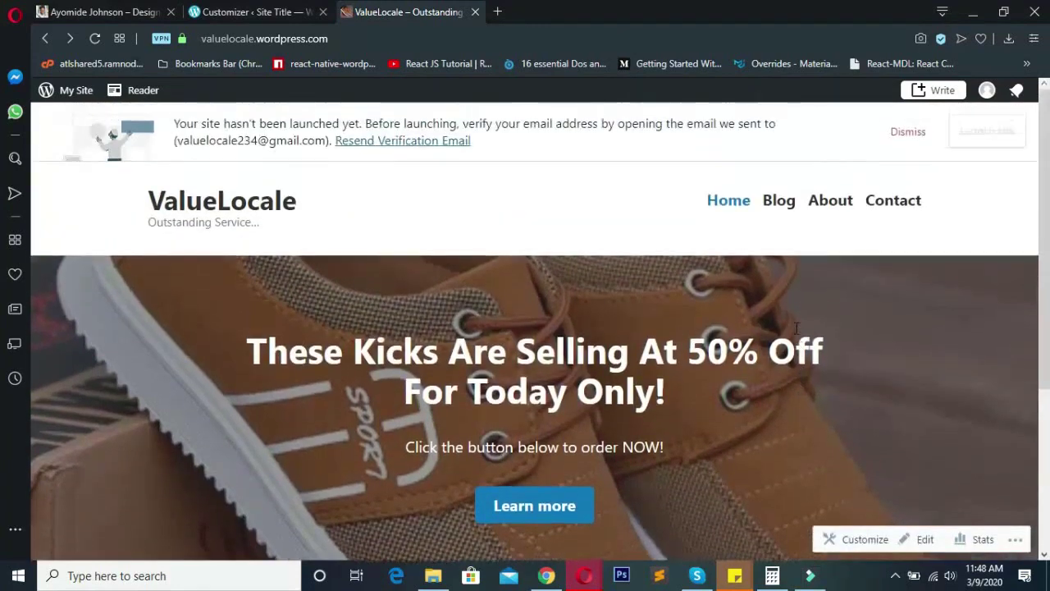
{"action": "scroll", "coordinate": [788, 246], "scroll_direction": "down", "scroll_amount": 1}
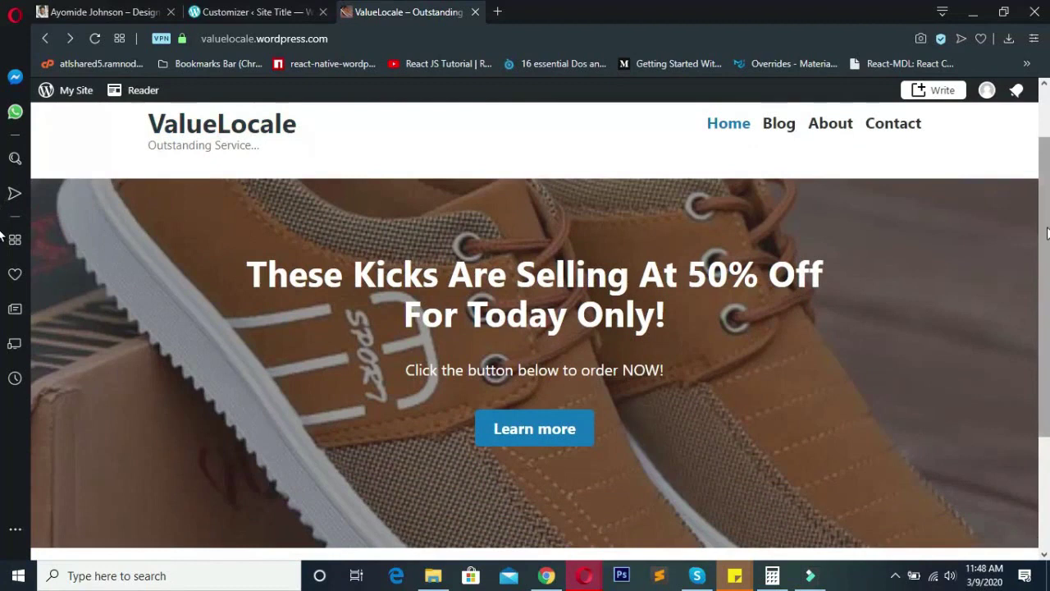
{"action": "scroll", "coordinate": [386, 181], "scroll_direction": "up", "scroll_amount": 1}
{"action": "scroll", "coordinate": [736, 286], "scroll_direction": "up", "scroll_amount": 1}
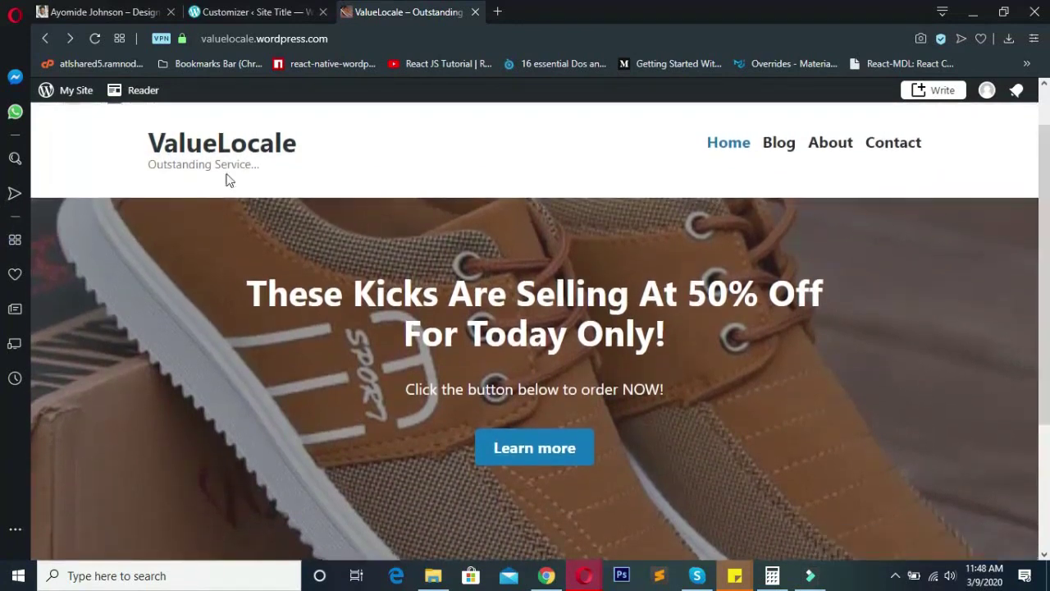
- Inspect the 'These Kicks' hero heading and subtitle on the live page
{"action": "left_click", "coordinate": [77, 134]}
{"action": "left_click_drag", "start_coordinate": [246, 293], "coordinate": [377, 293]}
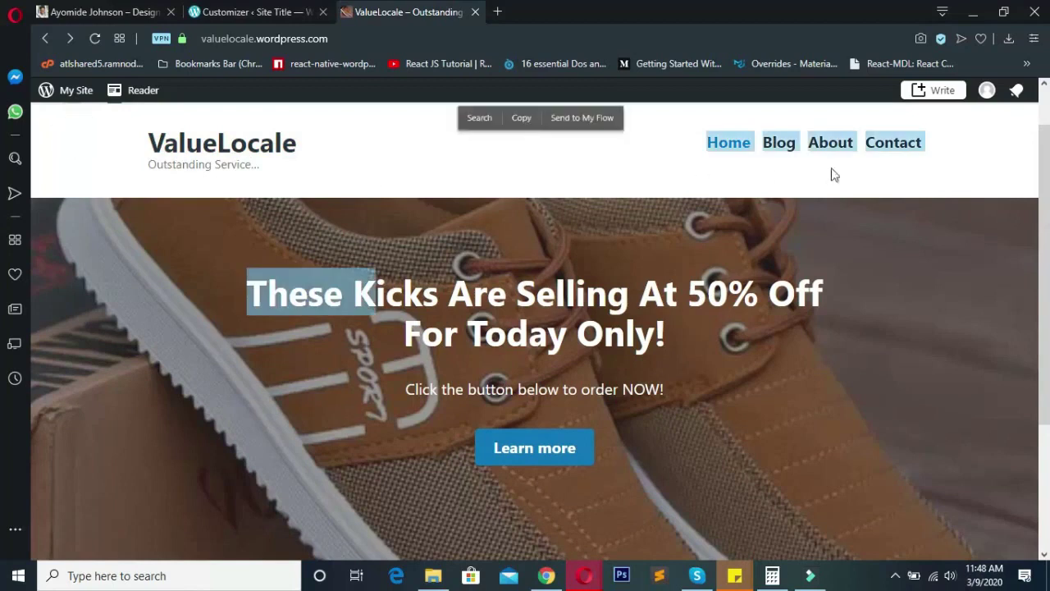
{"action": "left_click", "coordinate": [856, 246]}
{"action": "left_click_drag", "start_coordinate": [244, 293], "coordinate": [785, 376]}
{"action": "left_click", "coordinate": [784, 377]}
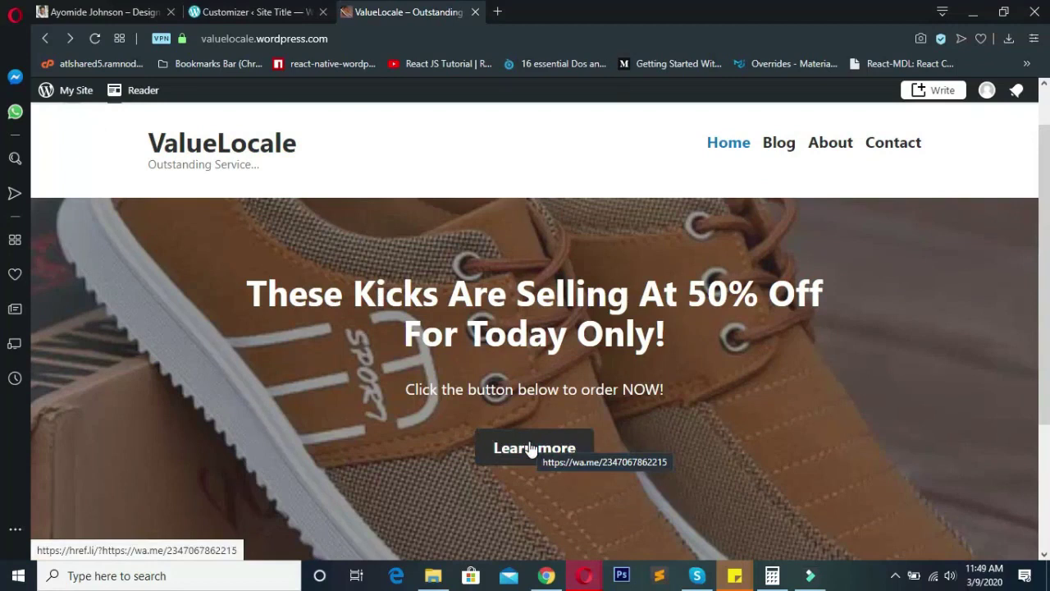
{"action": "scroll", "coordinate": [1048, 261], "scroll_direction": "down", "scroll_amount": 1}
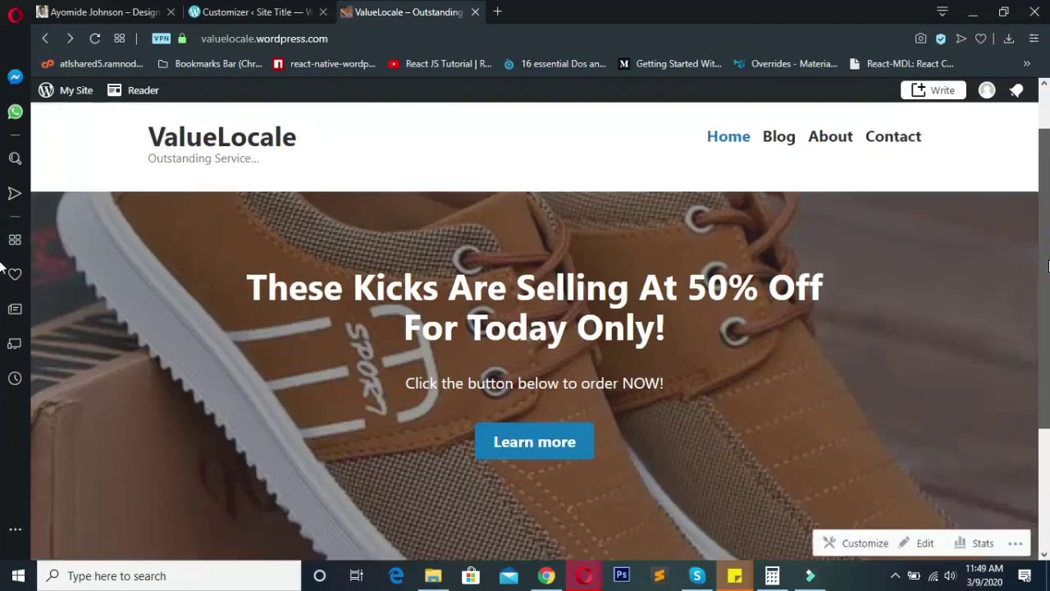
{"action": "scroll", "coordinate": [1048, 261], "scroll_direction": "up", "scroll_amount": 1}
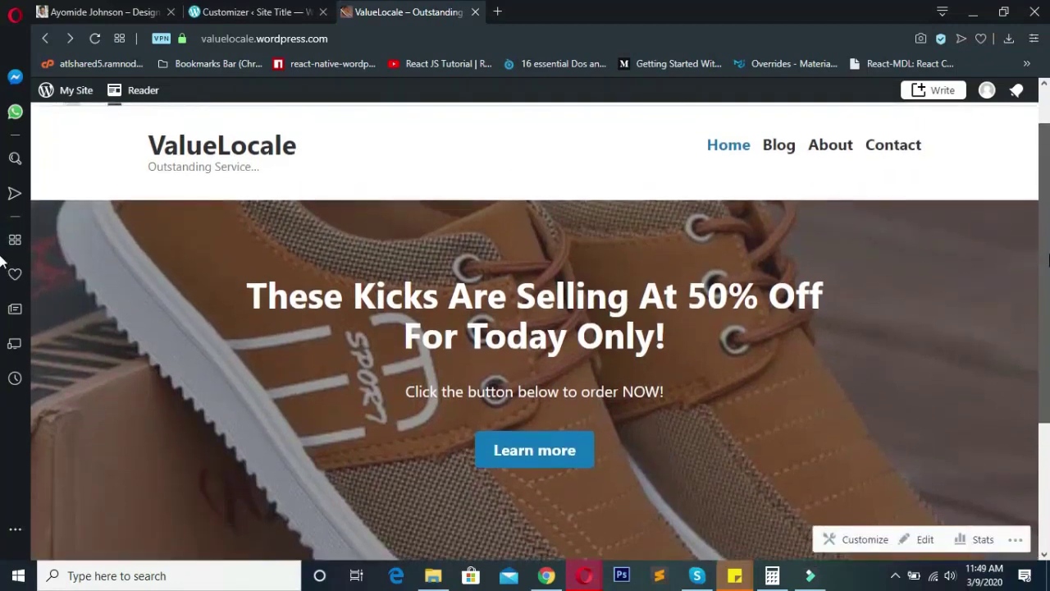
{"action": "scroll", "coordinate": [1046, 267], "scroll_direction": "down", "scroll_amount": 1}
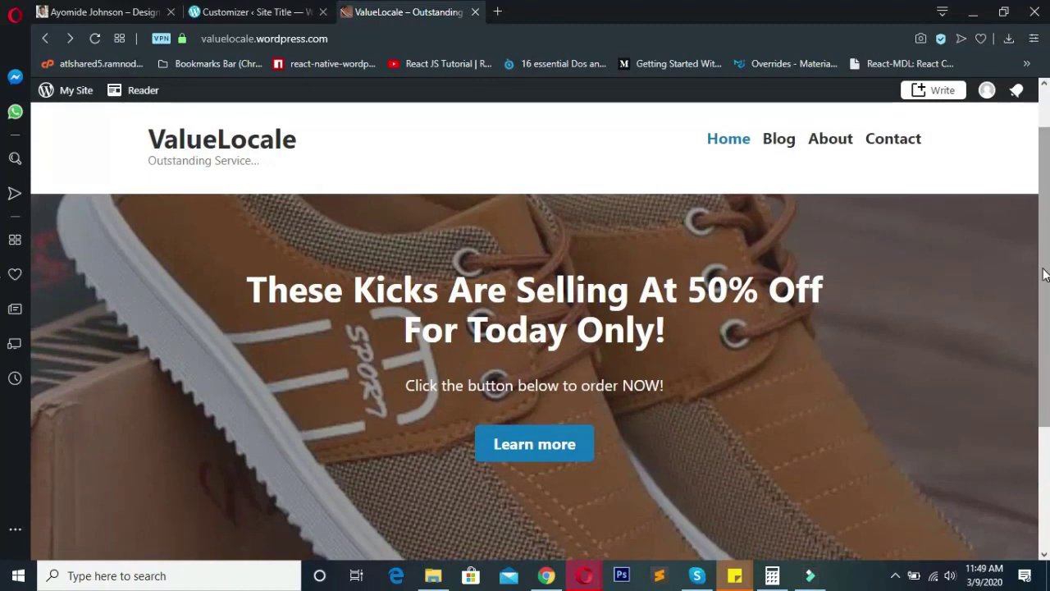